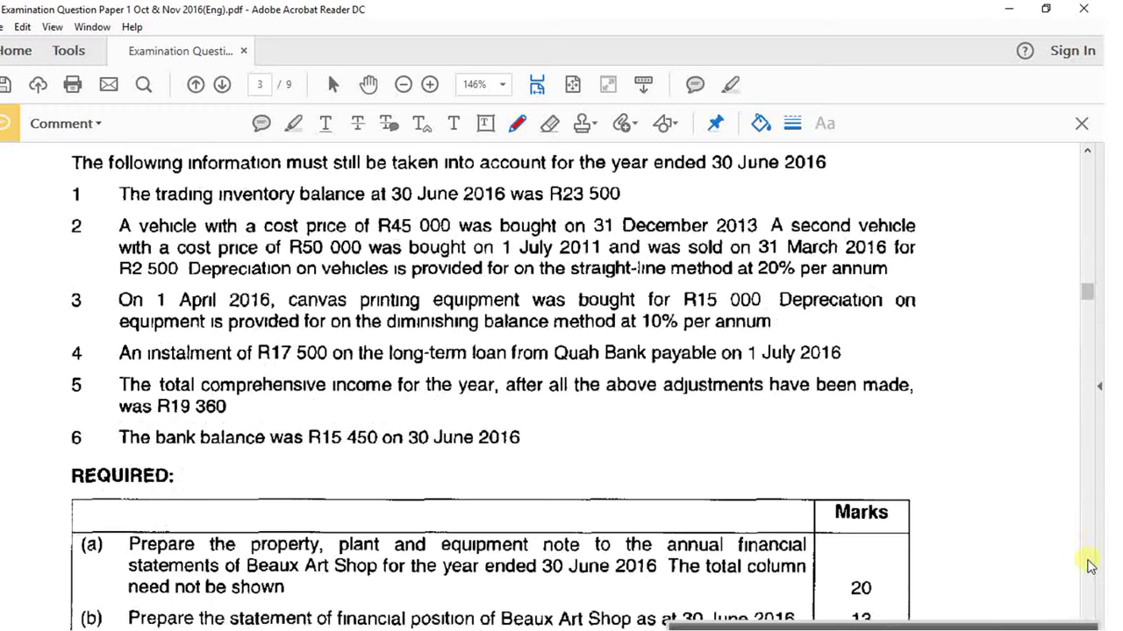
- Go to Question 3 in the question paper and read its balances, reconciling items, additional information and required parts
{"action": "scroll", "coordinate": [1090, 565], "scroll_direction": "down", "scroll_amount": 20}
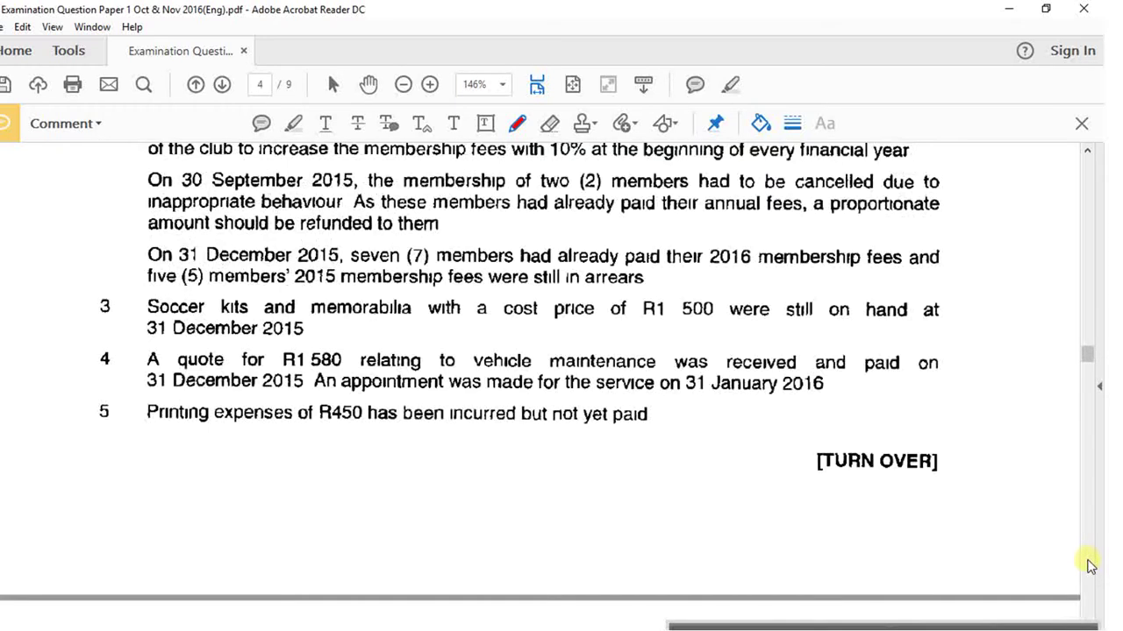
{"action": "scroll", "coordinate": [1090, 566], "scroll_direction": "down", "scroll_amount": 10}
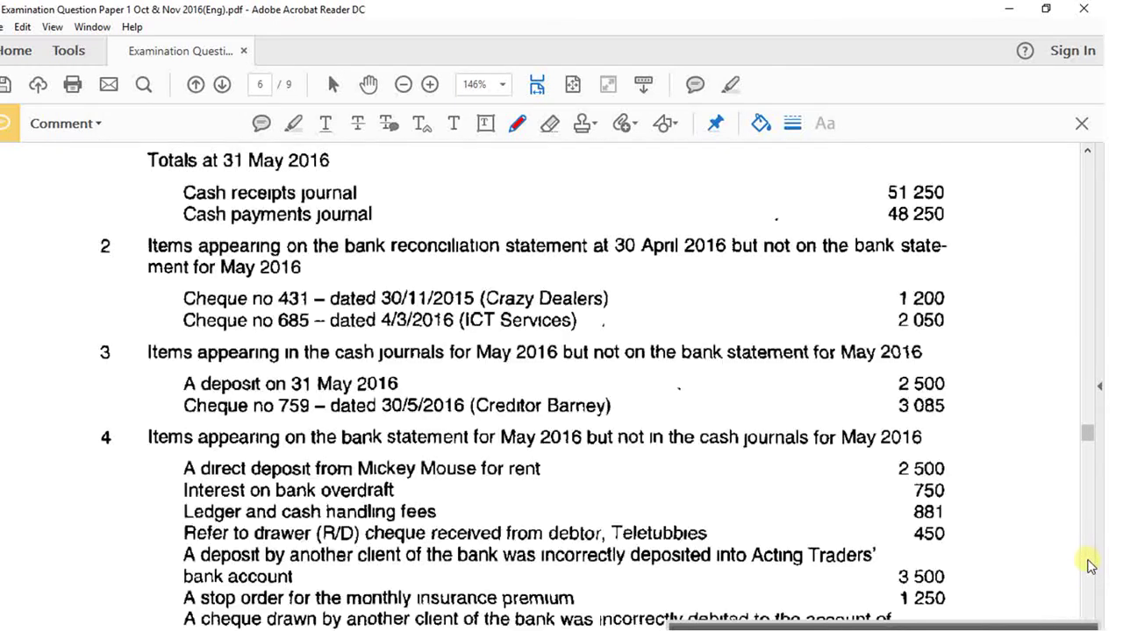
{"action": "scroll", "coordinate": [867, 535], "scroll_direction": "up", "scroll_amount": 5}
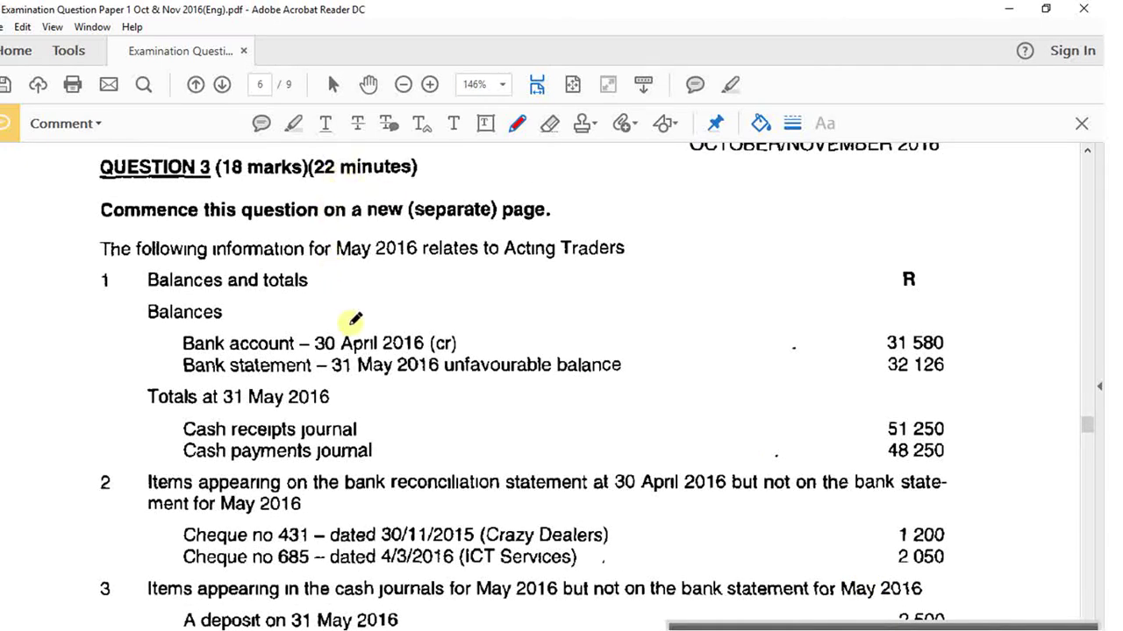
{"action": "scroll", "coordinate": [478, 520], "scroll_direction": "down", "scroll_amount": 2}
{"action": "scroll", "coordinate": [480, 519], "scroll_direction": "down", "scroll_amount": 14}
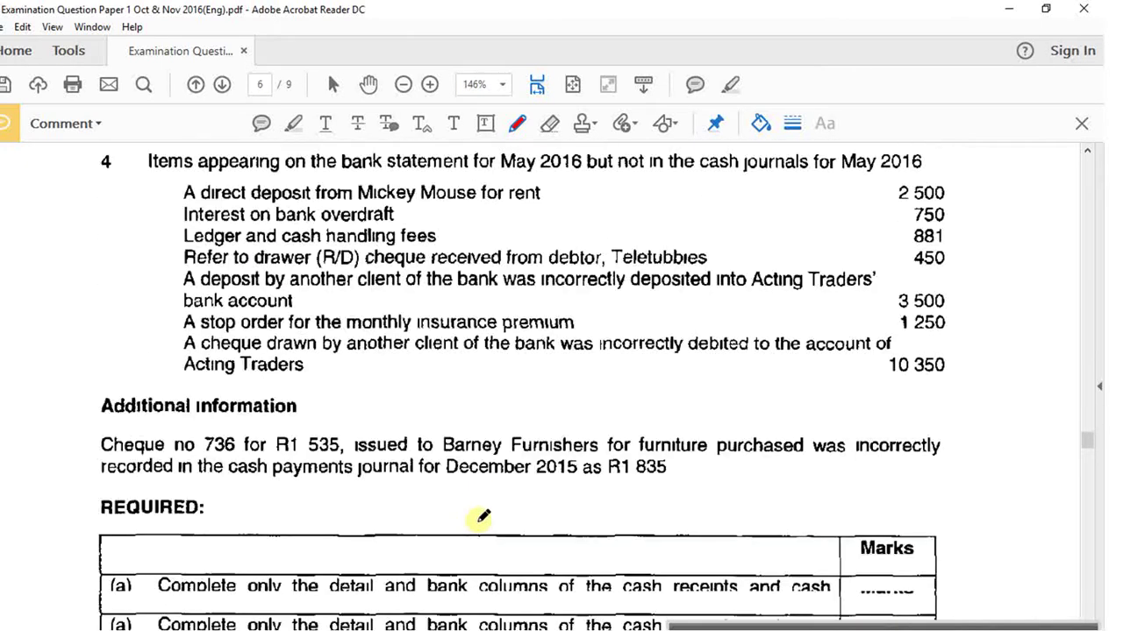
{"action": "scroll", "coordinate": [480, 518], "scroll_direction": "down", "scroll_amount": 1}
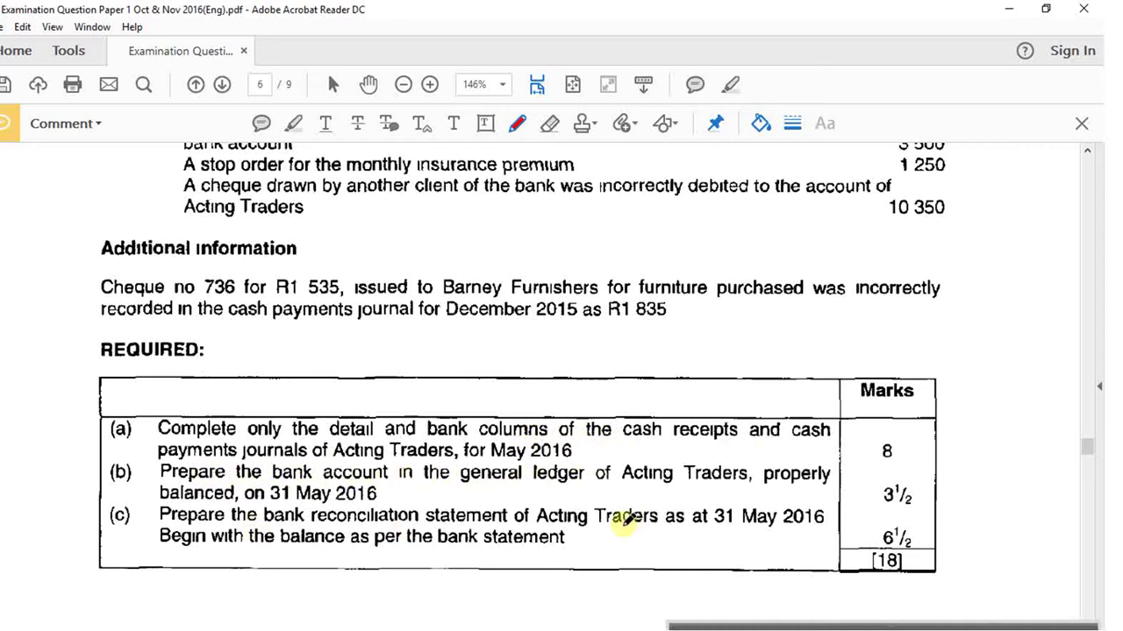
- Switch to the FAC1502 workings workbook in Excel and enter the heading CASH RECEIPTS JOURNAL in cell A2
{"action": "key", "text": "alt+Tab"}
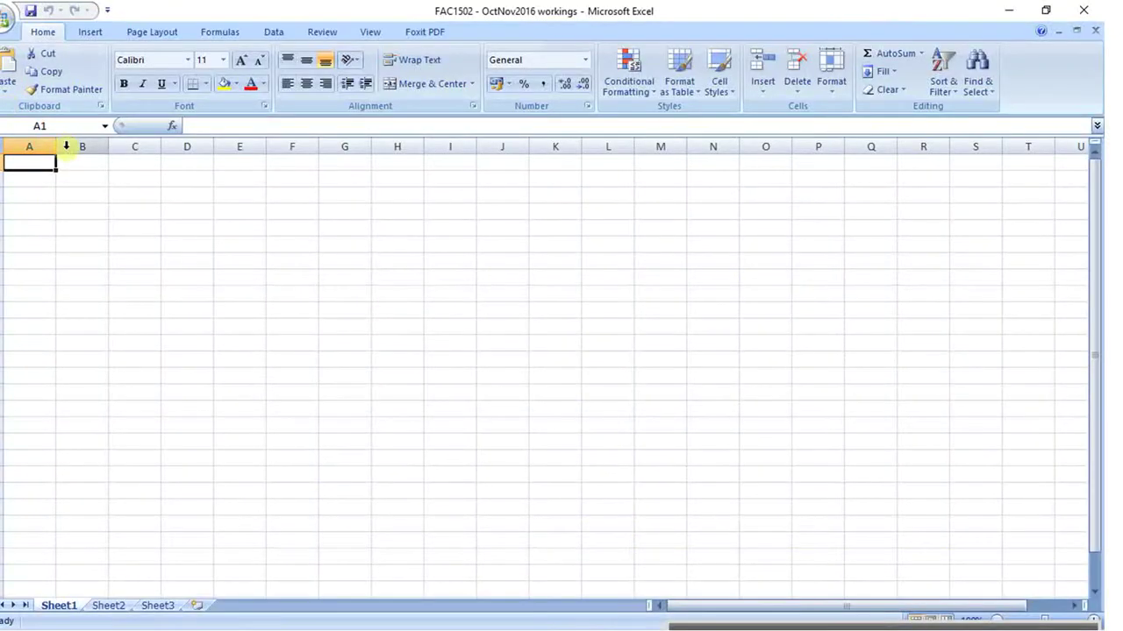
{"action": "left_click", "coordinate": [65, 179]}
{"action": "left_click", "coordinate": [49, 180]}
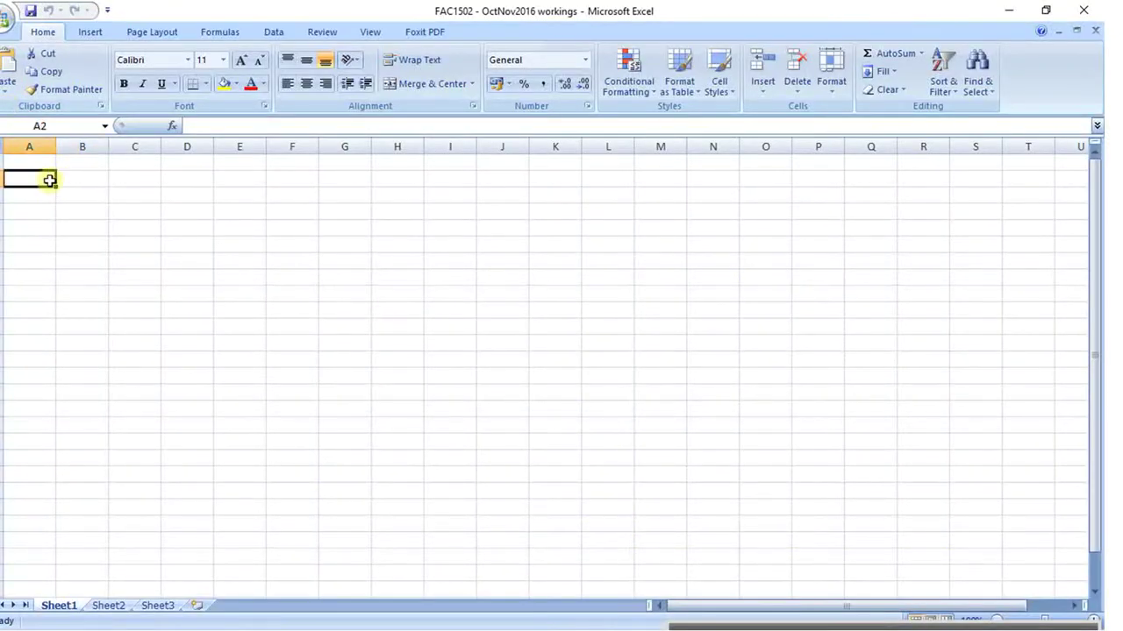
{"action": "type", "text": "CASH RE"}
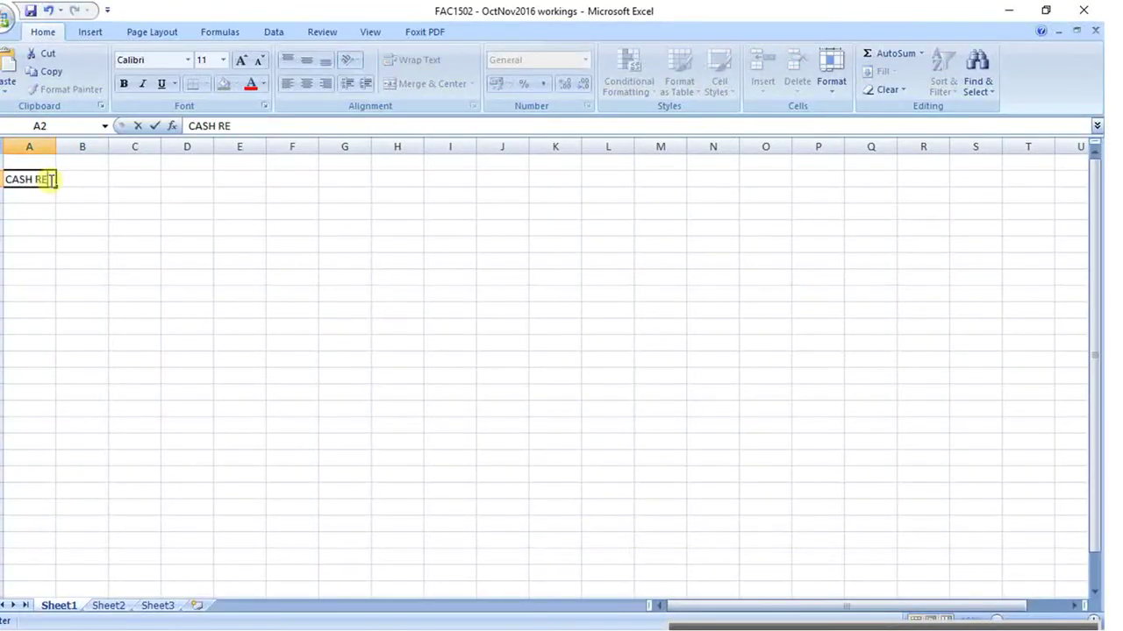
{"action": "type", "text": "CEIPTS JOU"}
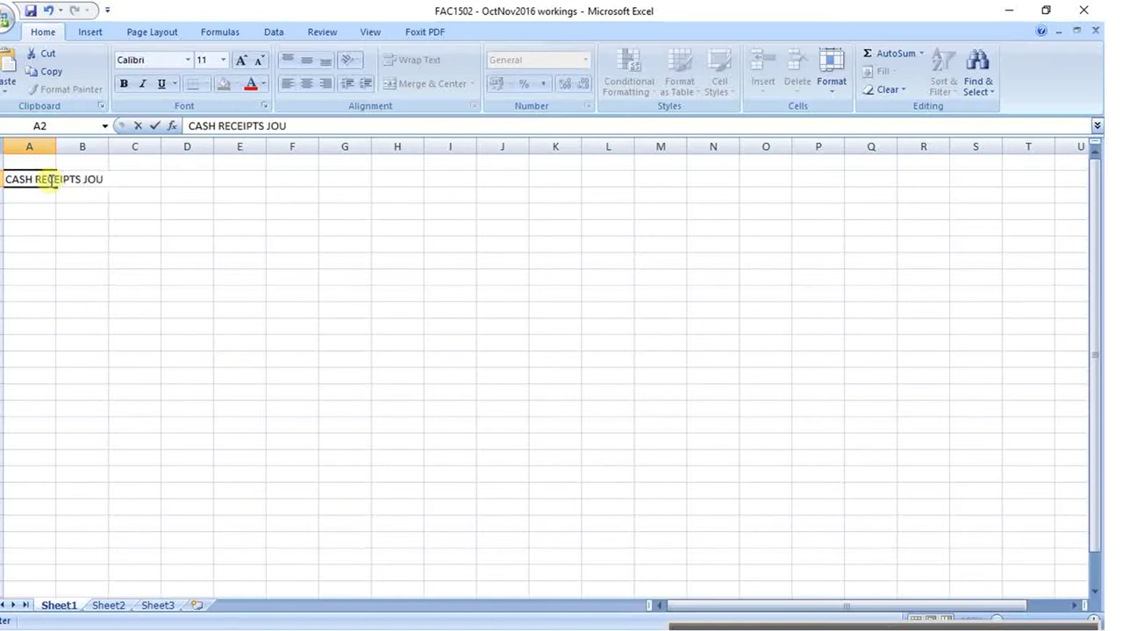
{"action": "type", "text": "RNAL"}
{"action": "key", "text": "Return"}
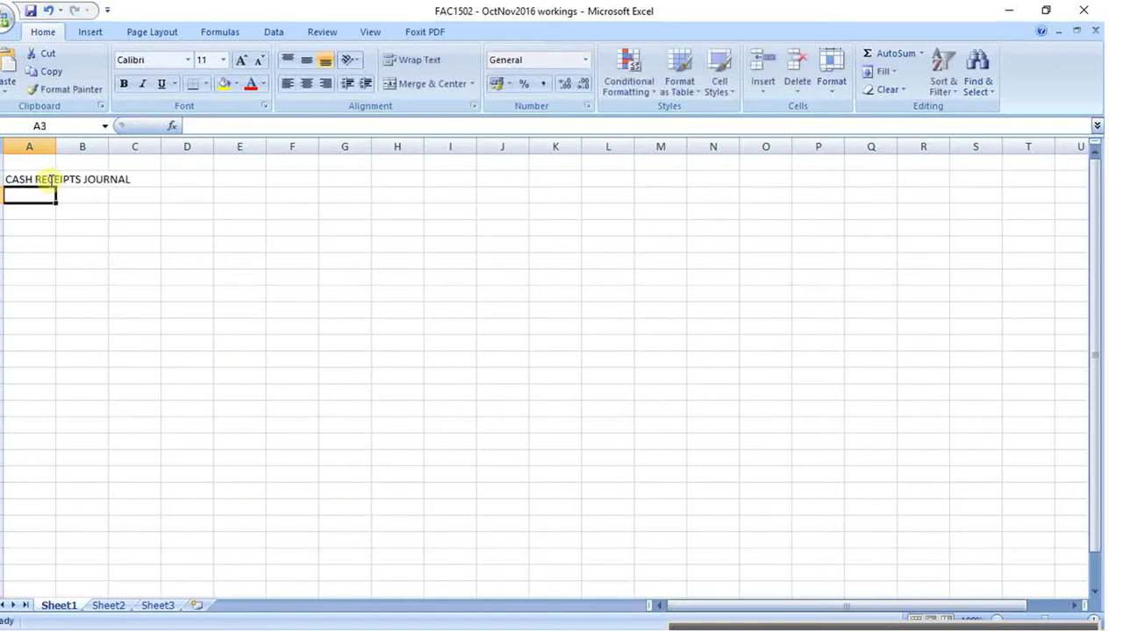
- Enter the column heading BANK in cell C3, under the cash receipts journal heading
{"action": "key", "text": "Right"}
{"action": "key", "text": "Right"}
{"action": "type", "text": "BANK"}
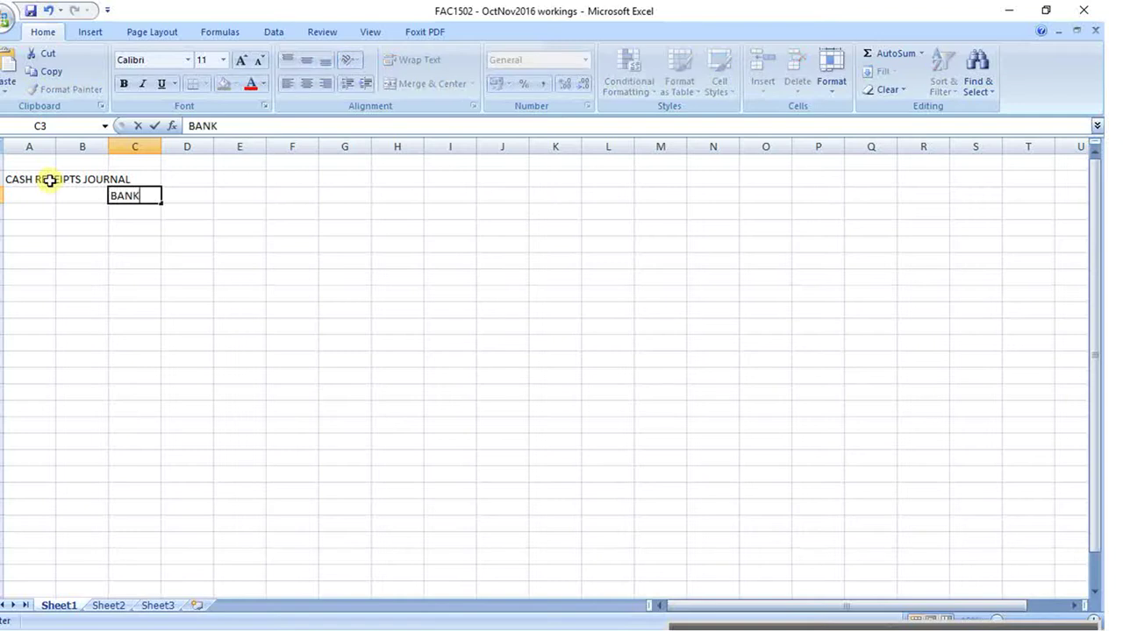
{"action": "key", "text": "Right"}
- Copy the cash receipts journal heading from A2 to E2 and replace the copied text with CASH PAYMENTS JOURNAL
{"action": "key", "text": "Up"}
{"action": "key", "text": "Left"}
{"action": "key", "text": "Left"}
{"action": "key", "text": "Left"}
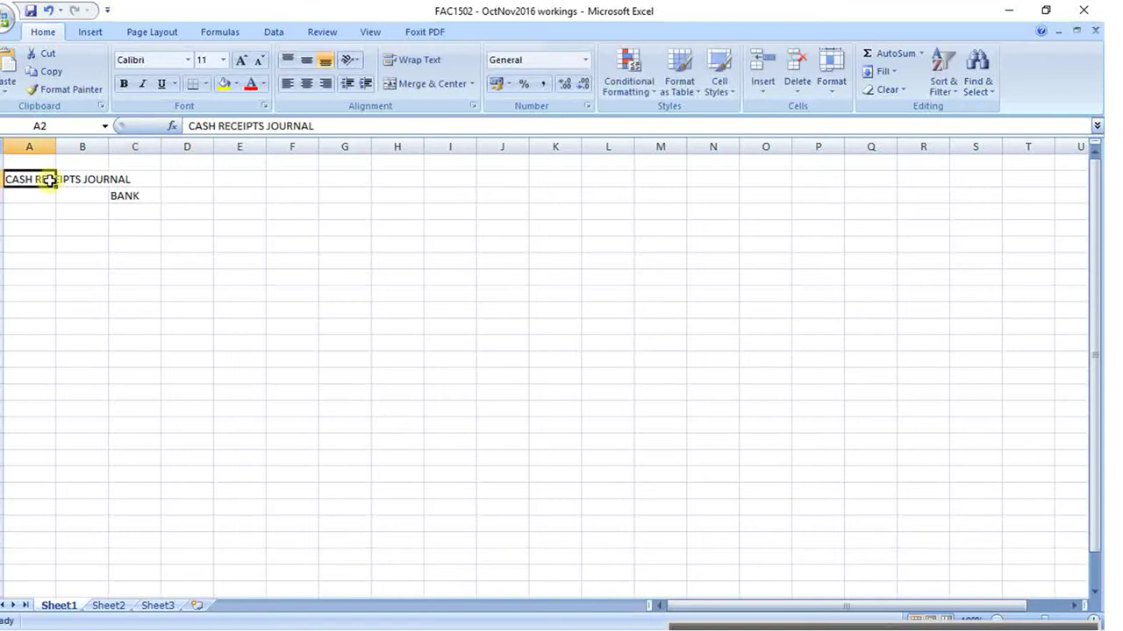
{"action": "key", "text": "ctrl+c"}
{"action": "key", "text": "Right"}
{"action": "key", "text": "Right"}
{"action": "key", "text": "Right"}
{"action": "key", "text": "Right"}
{"action": "key", "text": "ctrl+v"}
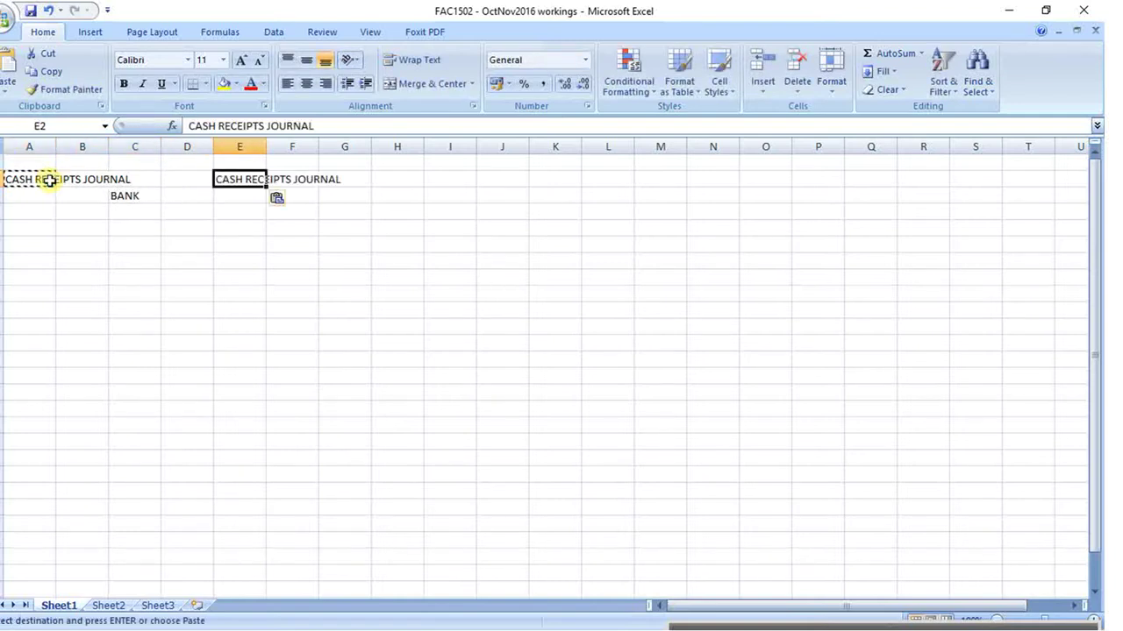
{"action": "type", "text": "CAS"}
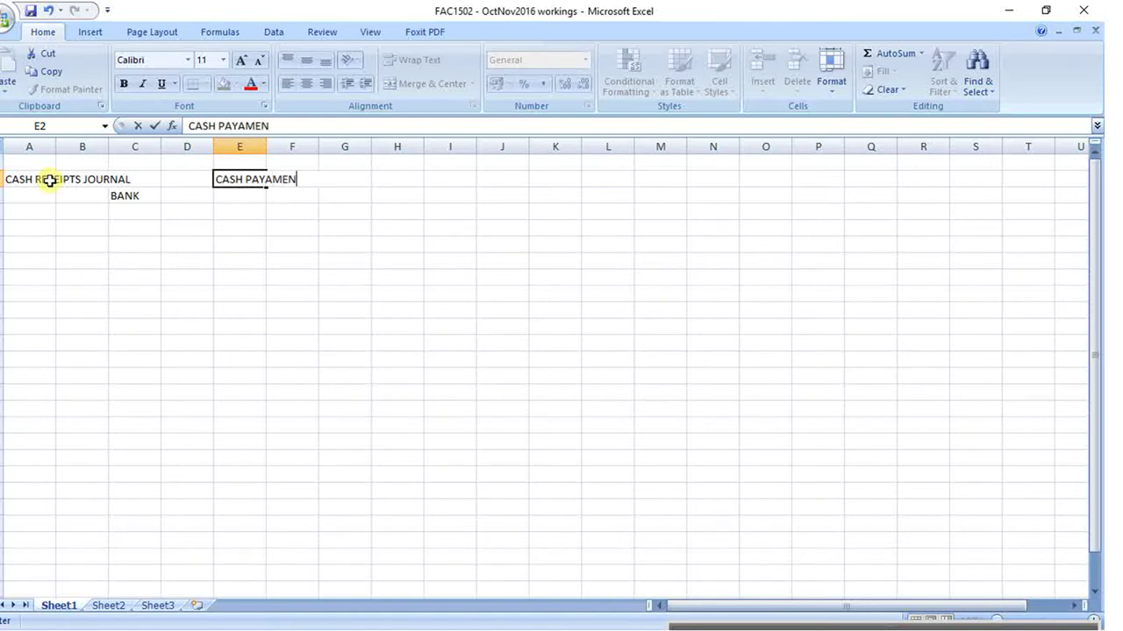
{"action": "type", "text": "H PAYMETNS"}
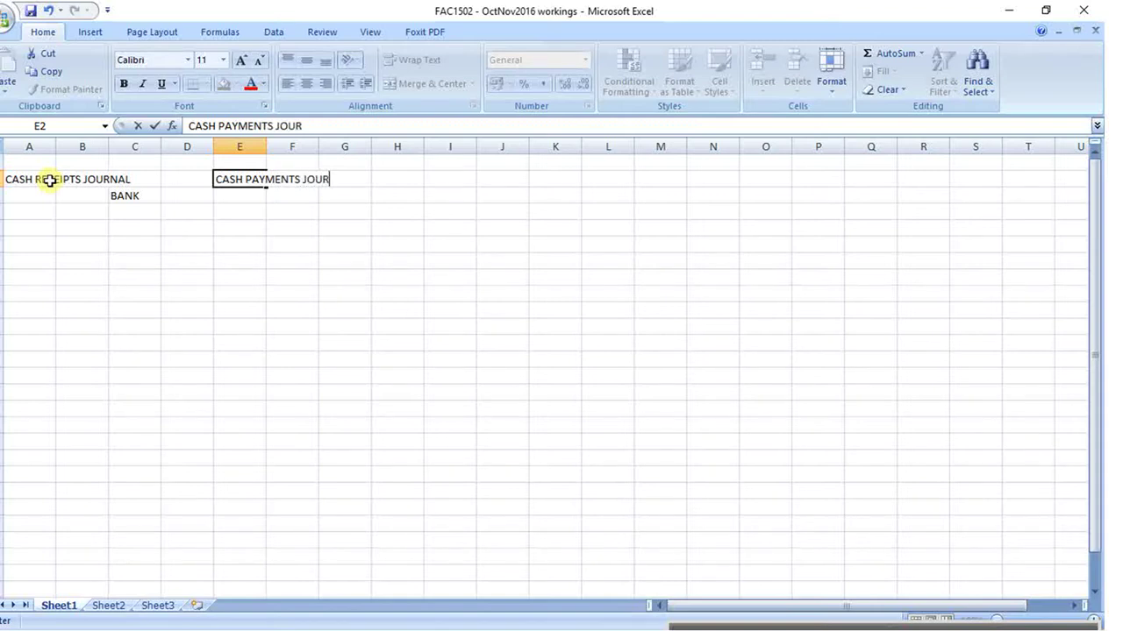
- Enter the column heading BANK in cell G3, under the cash payments journal heading
{"action": "key", "text": "Down"}
{"action": "key", "text": "Right"}
{"action": "key", "text": "Right"}
{"action": "type", "text": "BANK"}
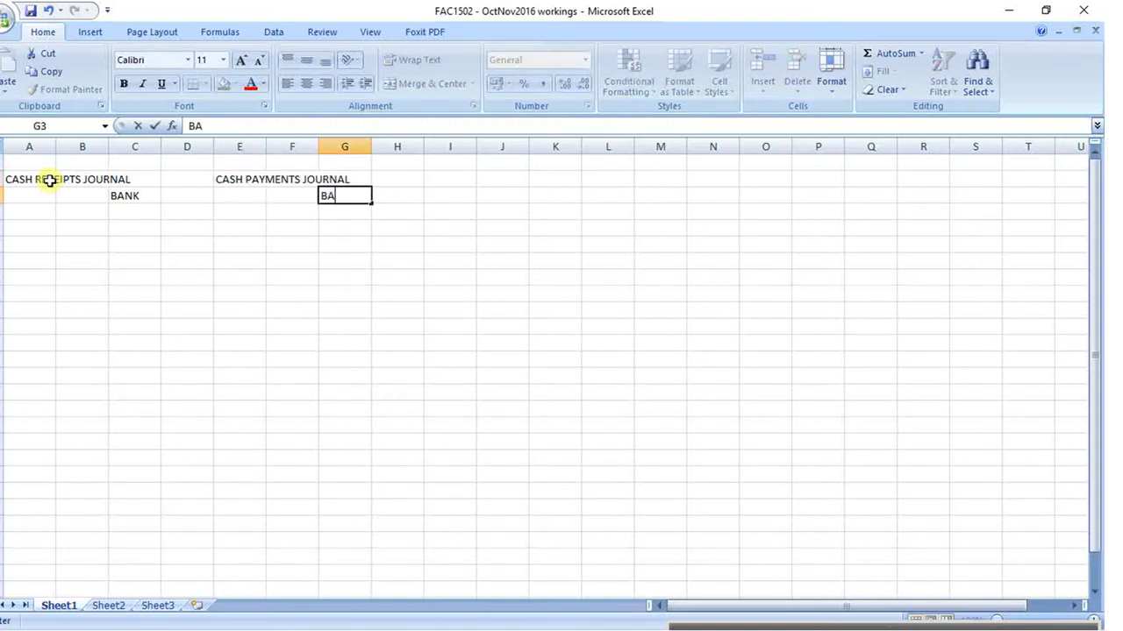
{"action": "key", "text": "Return"}
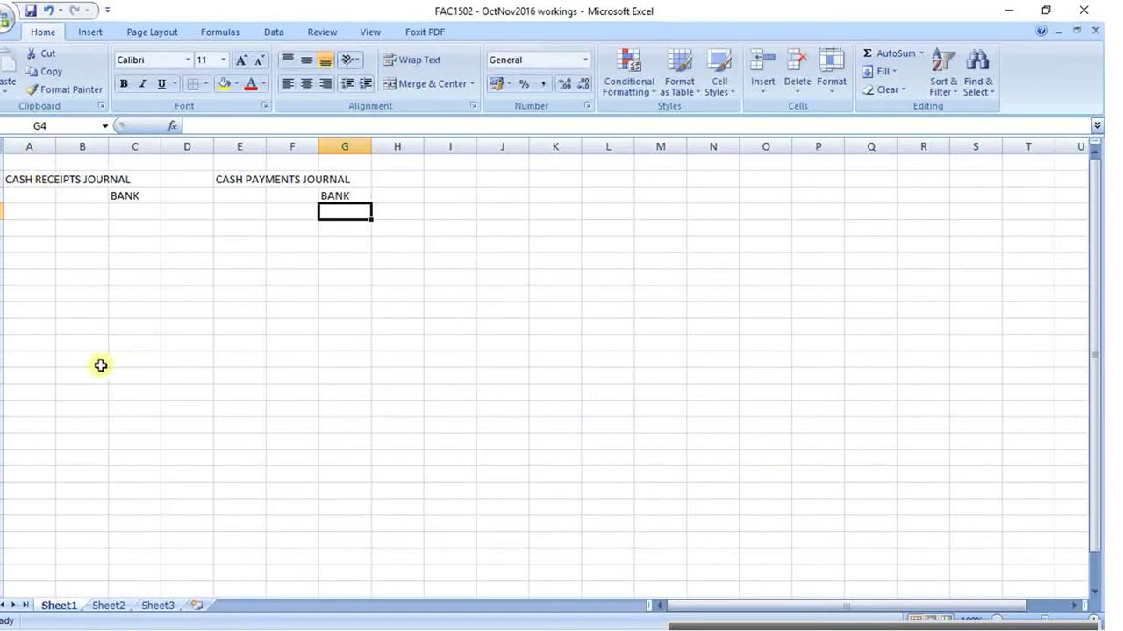
- Try an outside border around cells A15:G15, and undo it
{"action": "left_click_drag", "start_coordinate": [49, 349], "coordinate": [336, 340]}
{"action": "left_click", "coordinate": [30, 397]}
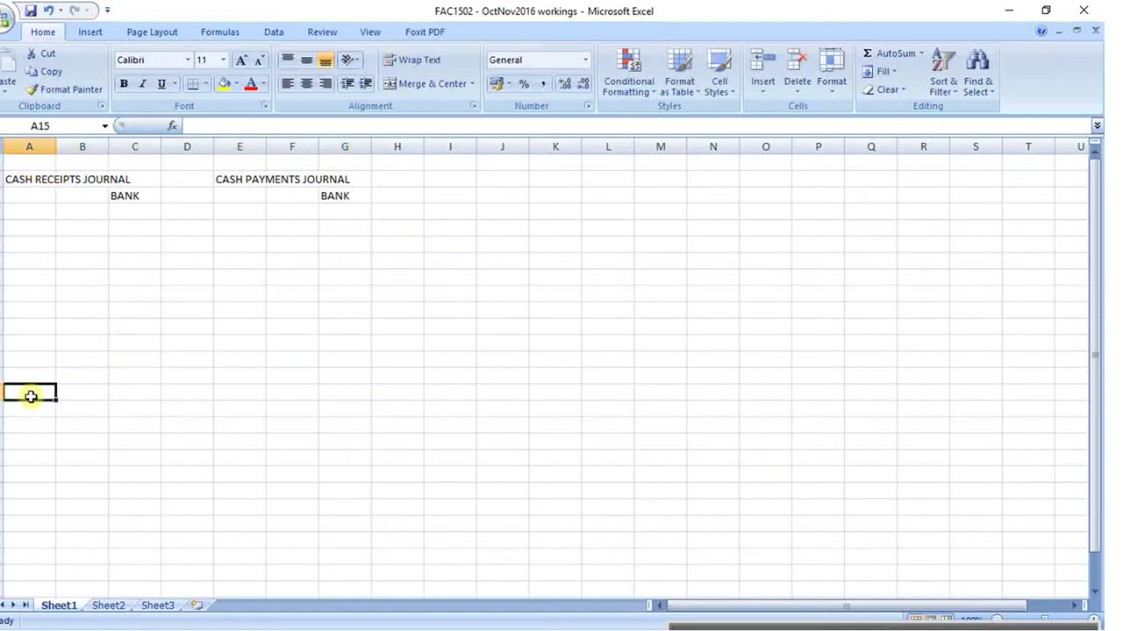
{"action": "left_click_drag", "start_coordinate": [30, 397], "coordinate": [330, 393]}
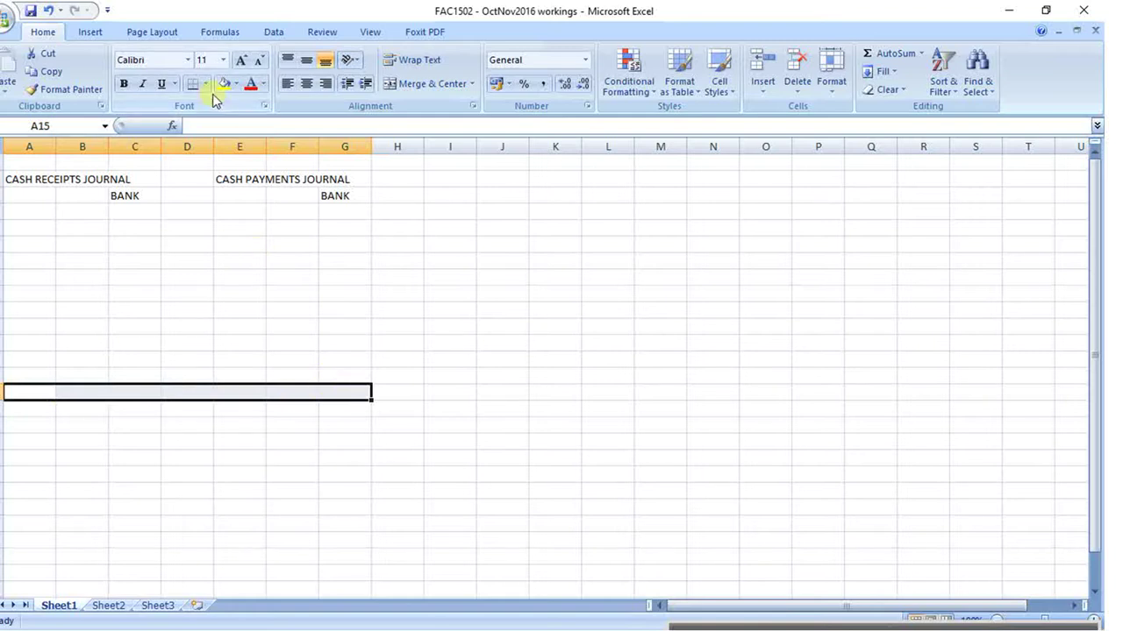
{"action": "left_click", "coordinate": [205, 84]}
{"action": "left_click", "coordinate": [240, 251]}
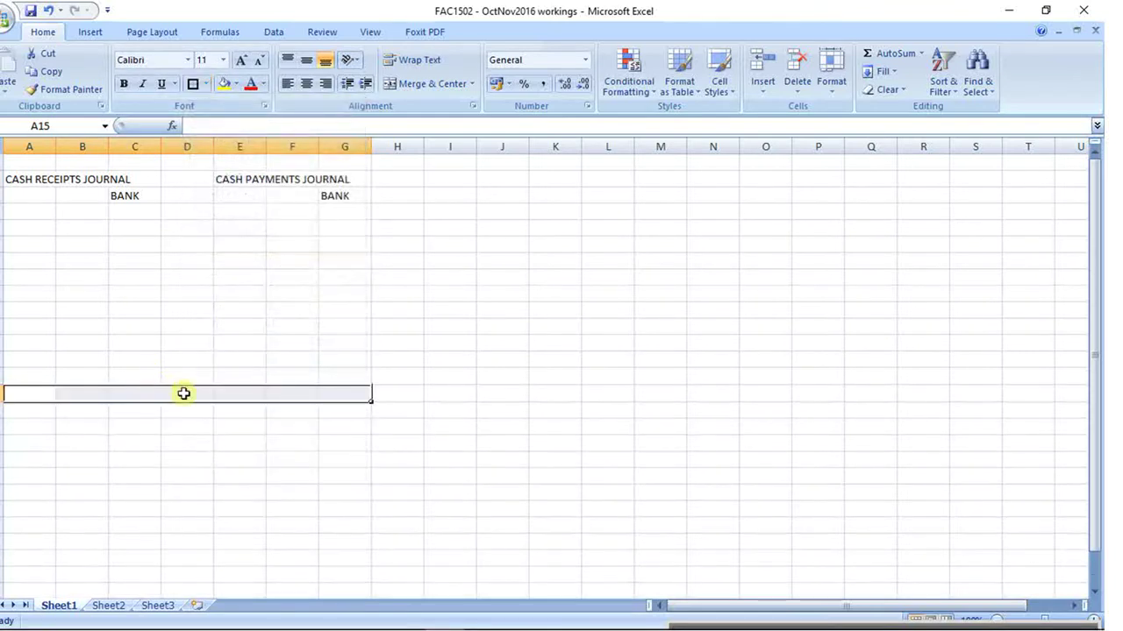
{"action": "left_click_drag", "start_coordinate": [198, 392], "coordinate": [331, 494]}
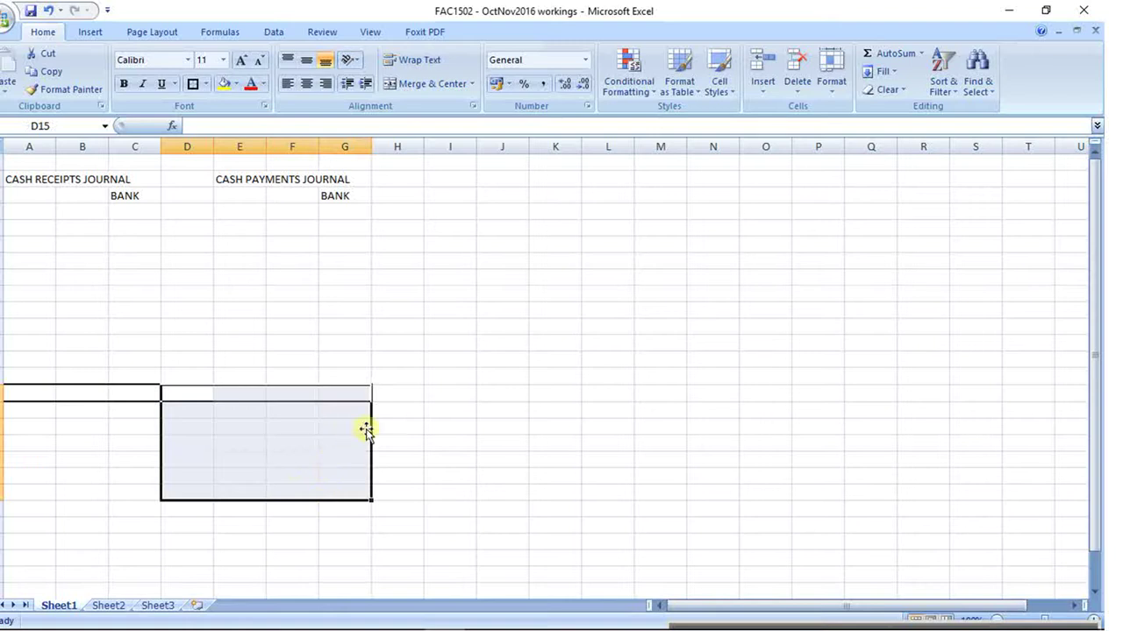
{"action": "left_click", "coordinate": [48, 11]}
- Merge and centre cells A15:H15 with an outside border and enter BANK as the ledger account heading
{"action": "left_click_drag", "start_coordinate": [27, 400], "coordinate": [395, 394]}
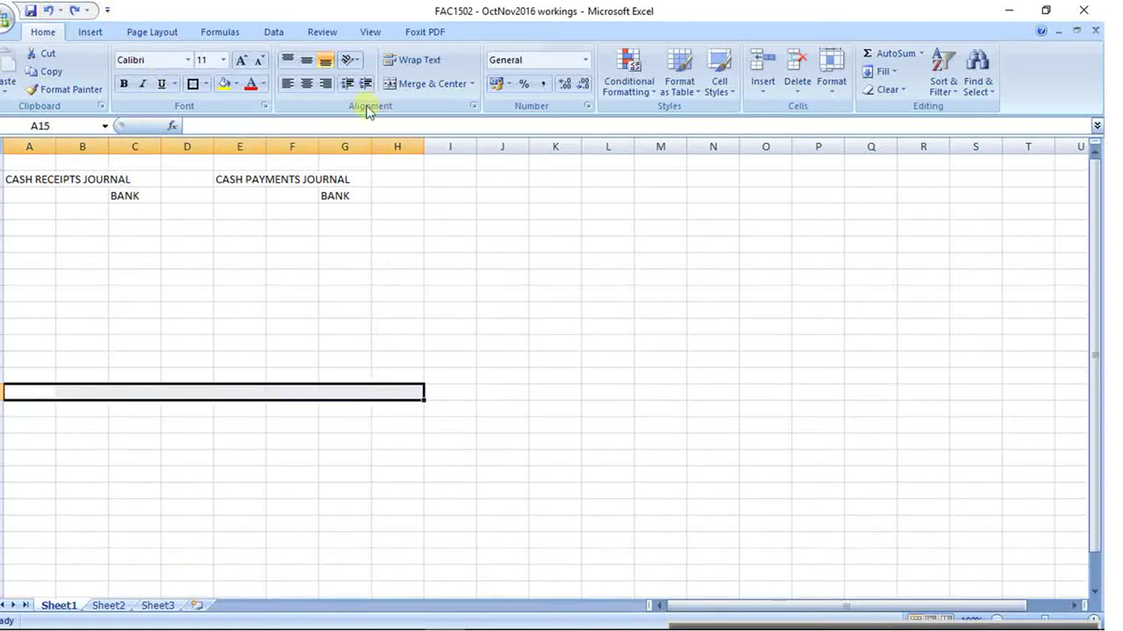
{"action": "left_click", "coordinate": [456, 84]}
{"action": "type", "text": "bab"}
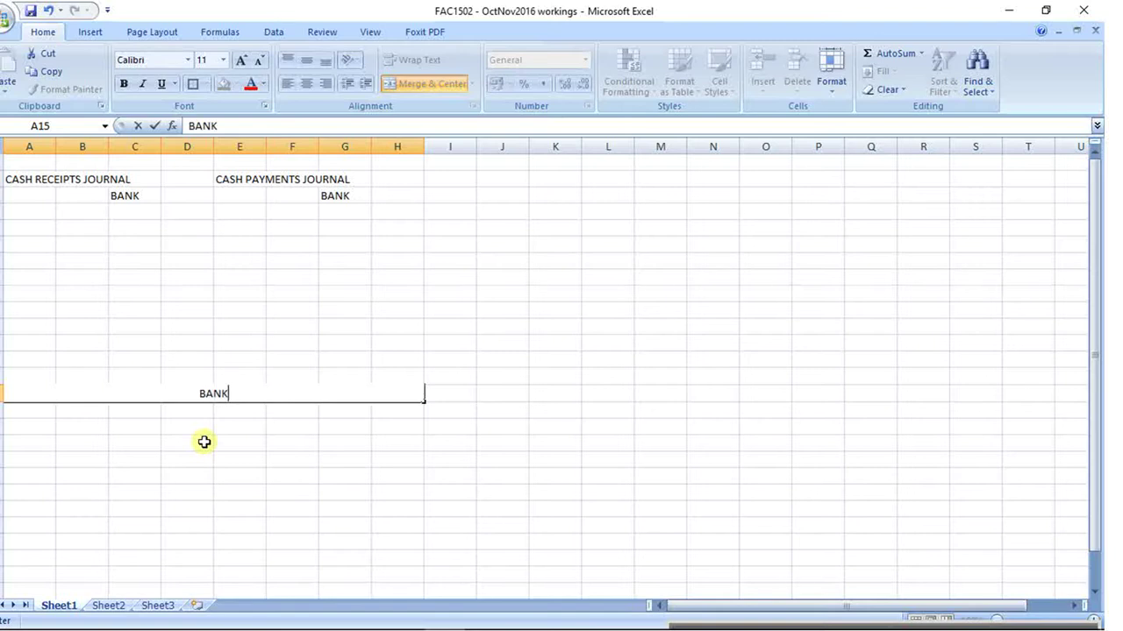
{"action": "key", "text": "Return"}
- Outline the two sides of the bank account with outside borders around A16:D25 and E16:H25
{"action": "left_click_drag", "start_coordinate": [37, 409], "coordinate": [189, 558]}
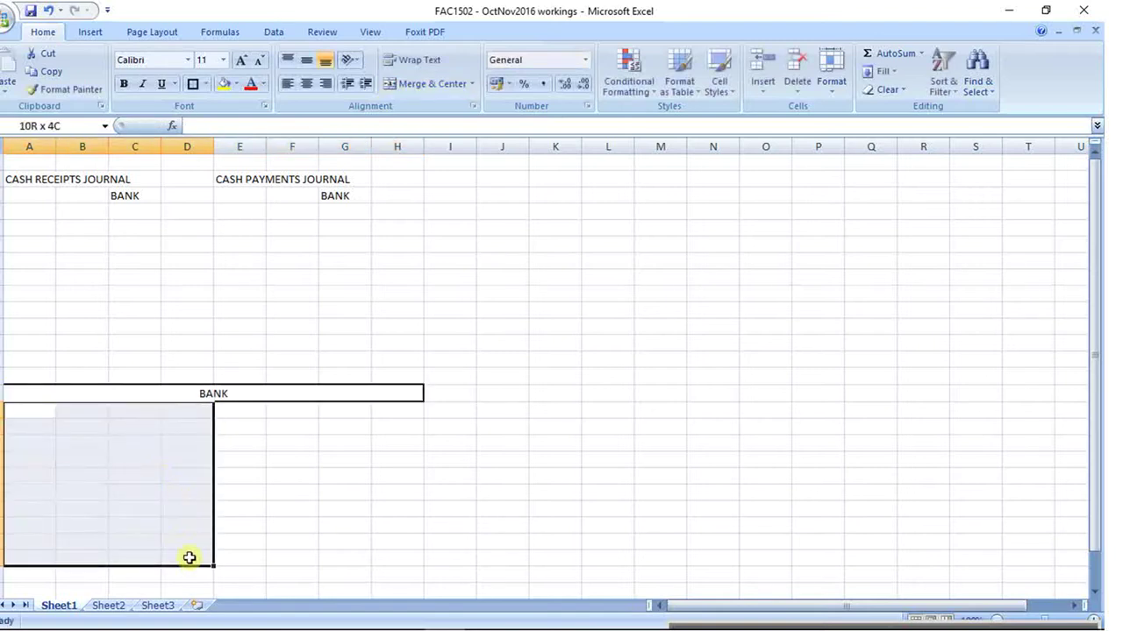
{"action": "left_click", "coordinate": [192, 84]}
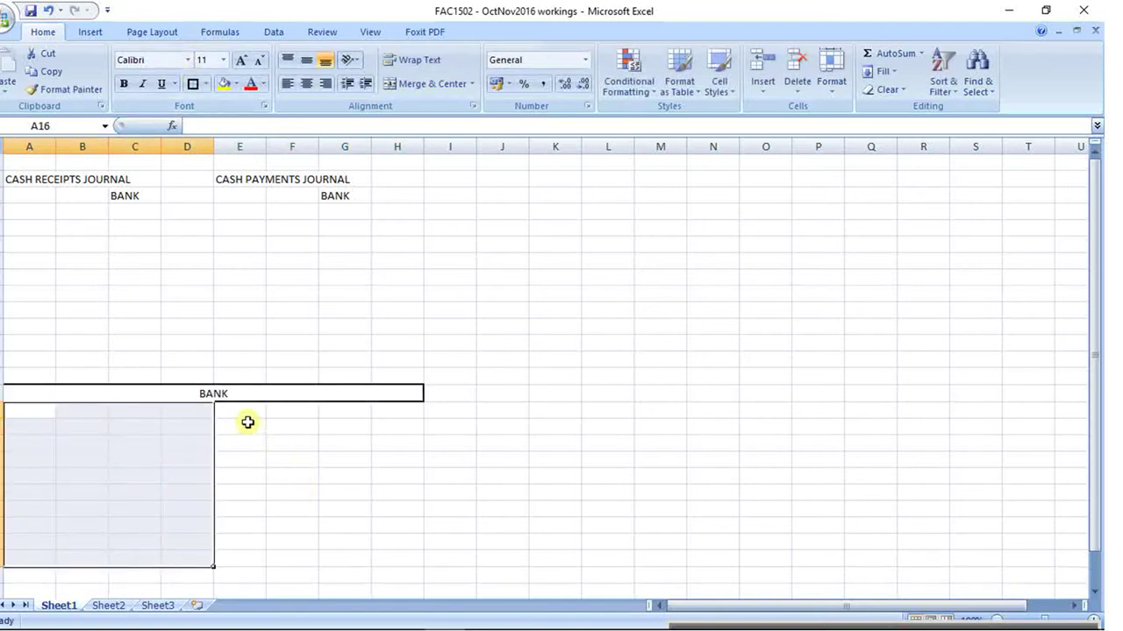
{"action": "left_click_drag", "start_coordinate": [247, 421], "coordinate": [393, 556]}
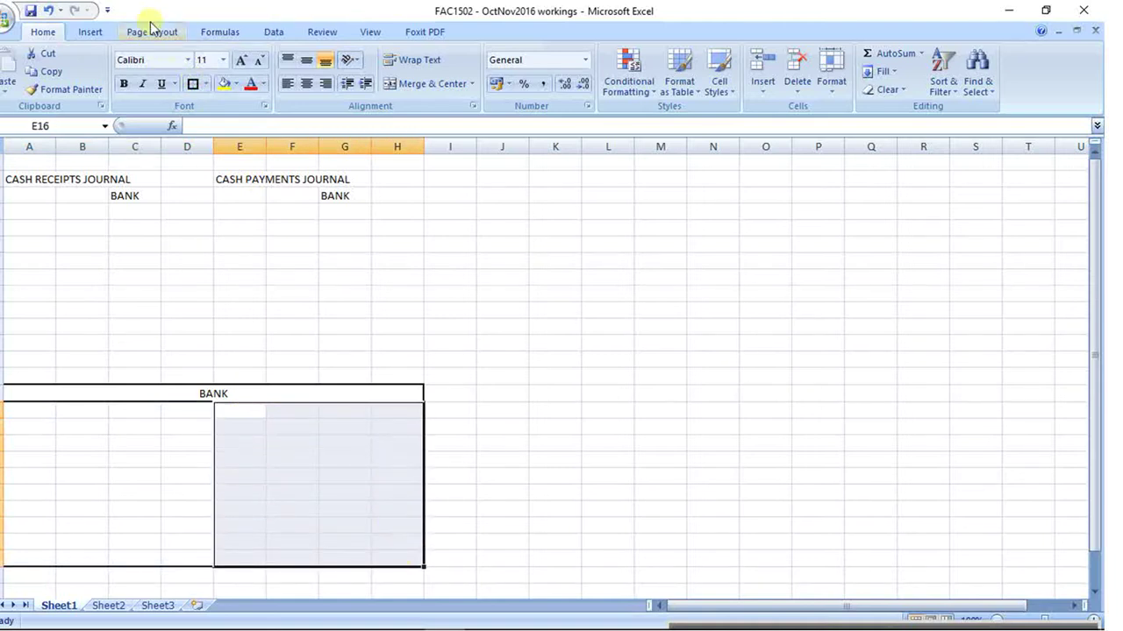
{"action": "left_click", "coordinate": [193, 84]}
- Enter the heading BANK RECONCILIATION STATEMENT in cell J2
{"action": "left_click", "coordinate": [511, 175]}
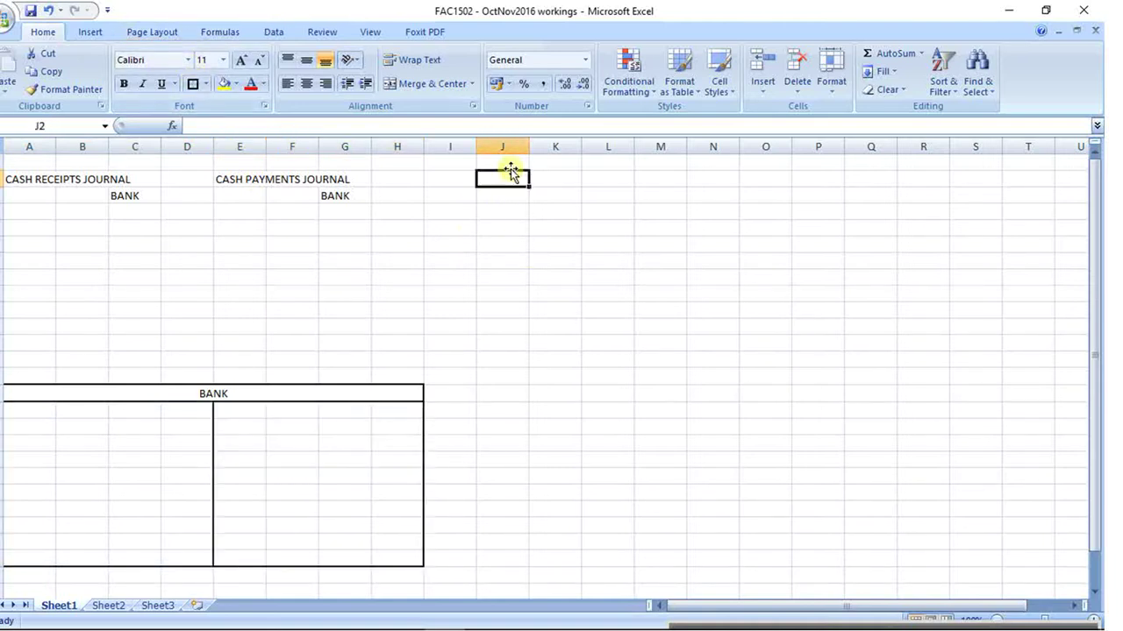
{"action": "type", "text": "BANK RECON"}
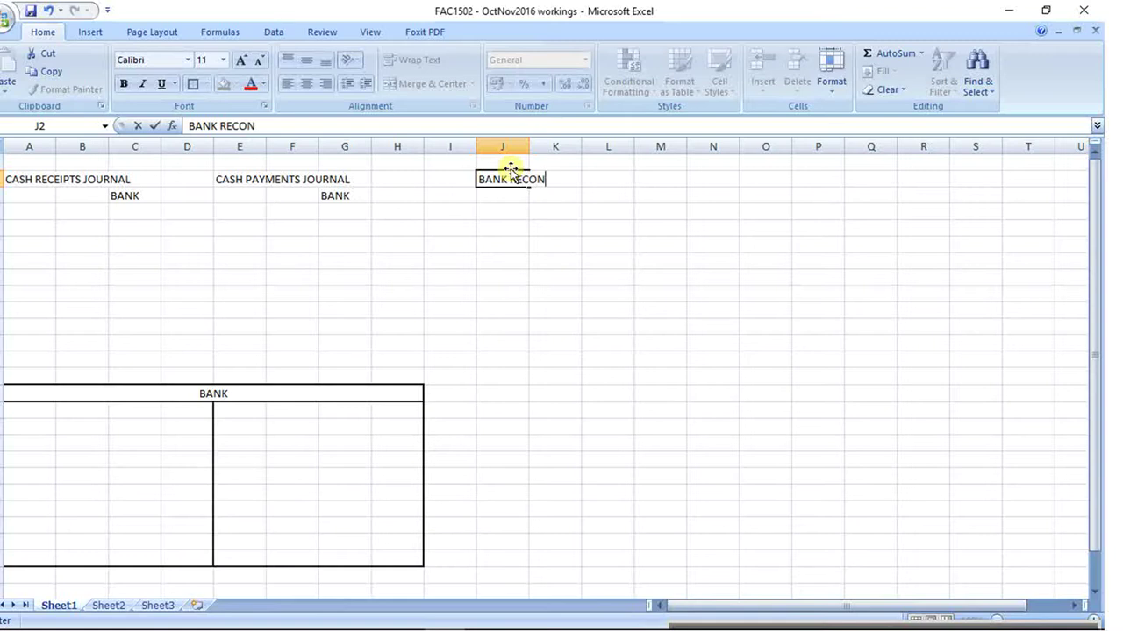
{"action": "type", "text": "CILIATION STAT"}
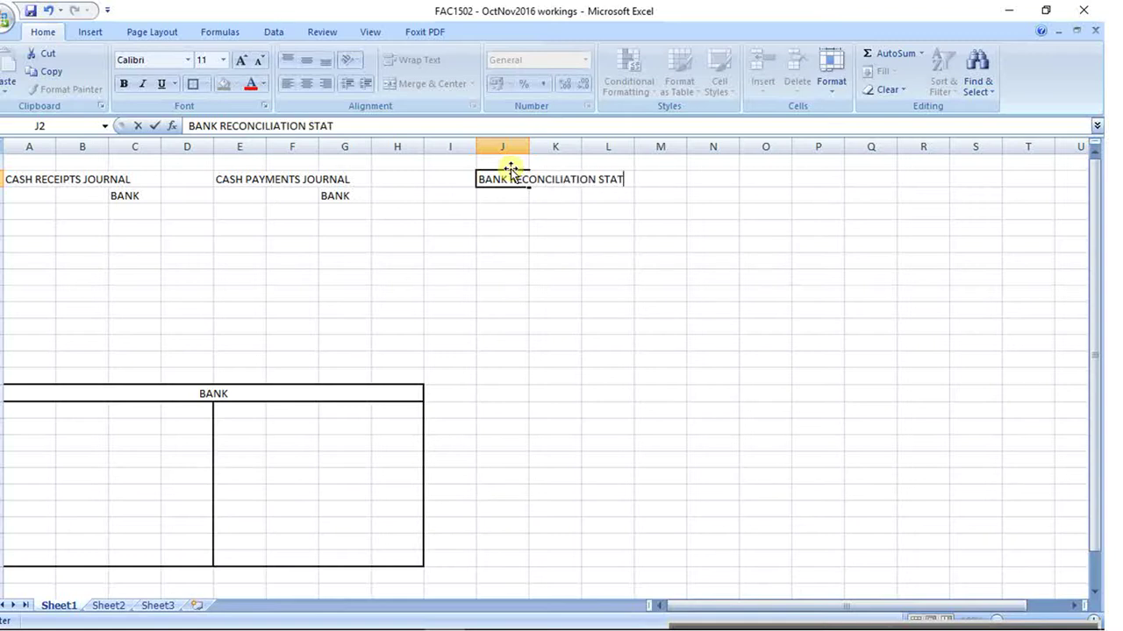
{"action": "type", "text": "EMENT"}
{"action": "key", "text": "Return"}
- Enter the column headings DR in N3 and CR in O3 for the bank reconciliation statement
{"action": "key", "text": "Right"}
{"action": "key", "text": "Right"}
{"action": "key", "text": "Right"}
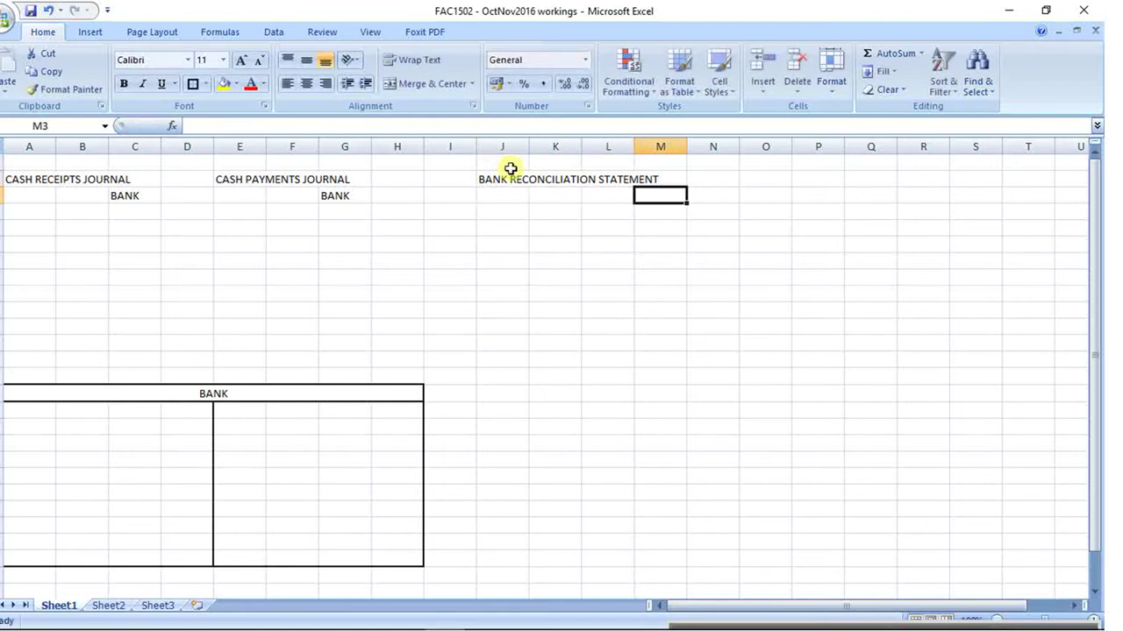
{"action": "key", "text": "Right"}
{"action": "type", "text": "DR"}
{"action": "key", "text": "Right"}
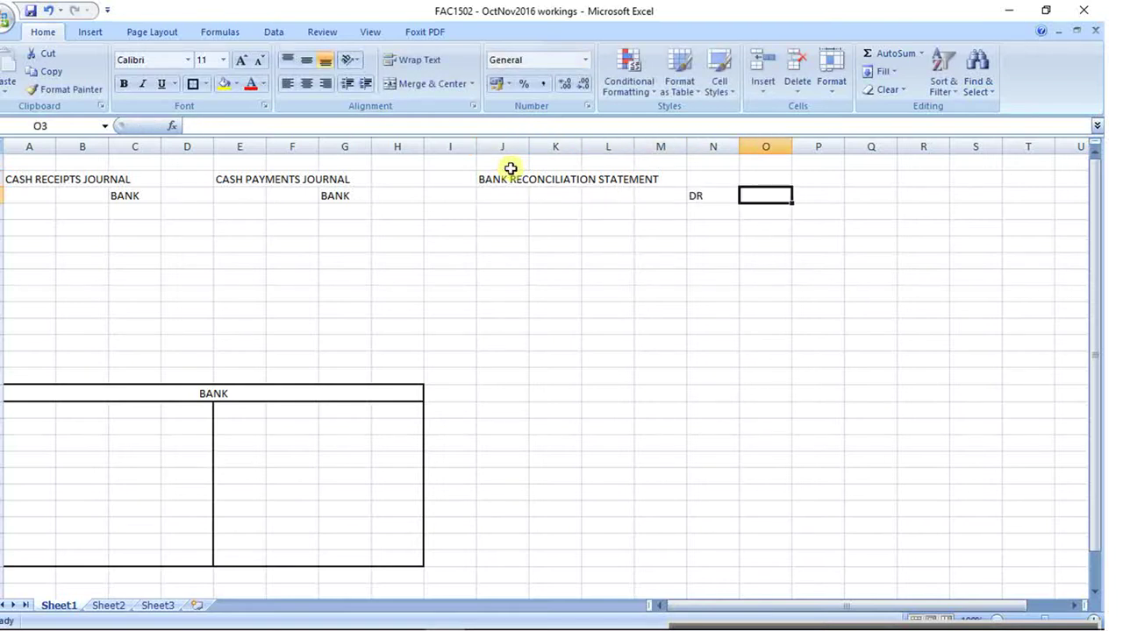
{"action": "type", "text": "CR"}
{"action": "left_click", "coordinate": [506, 241]}
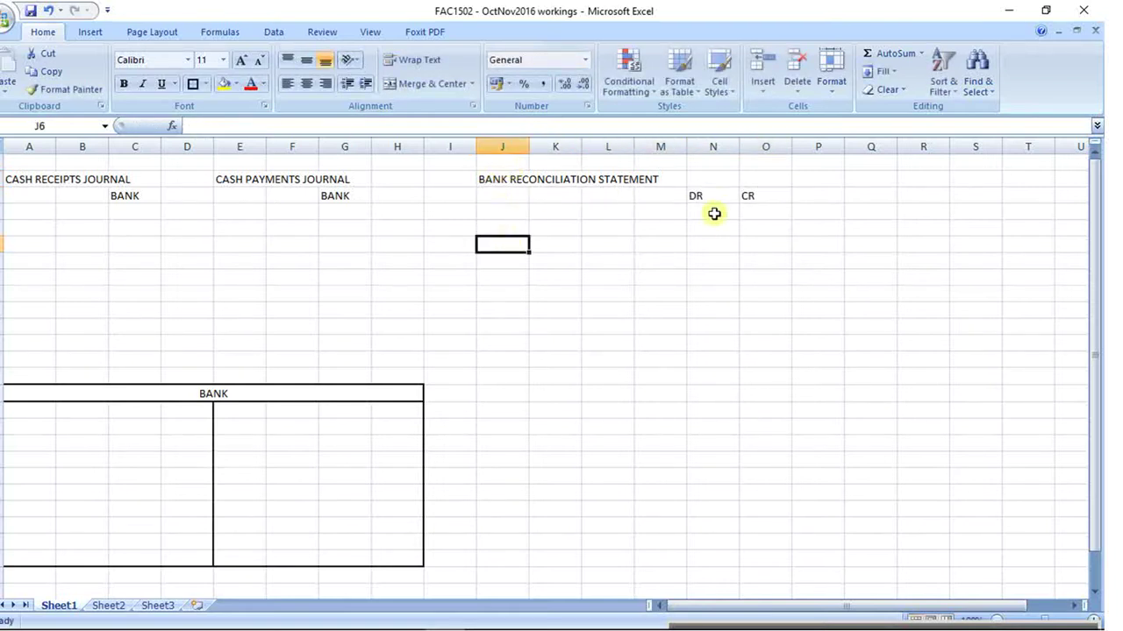
- Put outside borders around the DR column N3:N25 and the CR column O3:O25
{"action": "left_click_drag", "start_coordinate": [712, 199], "coordinate": [739, 543]}
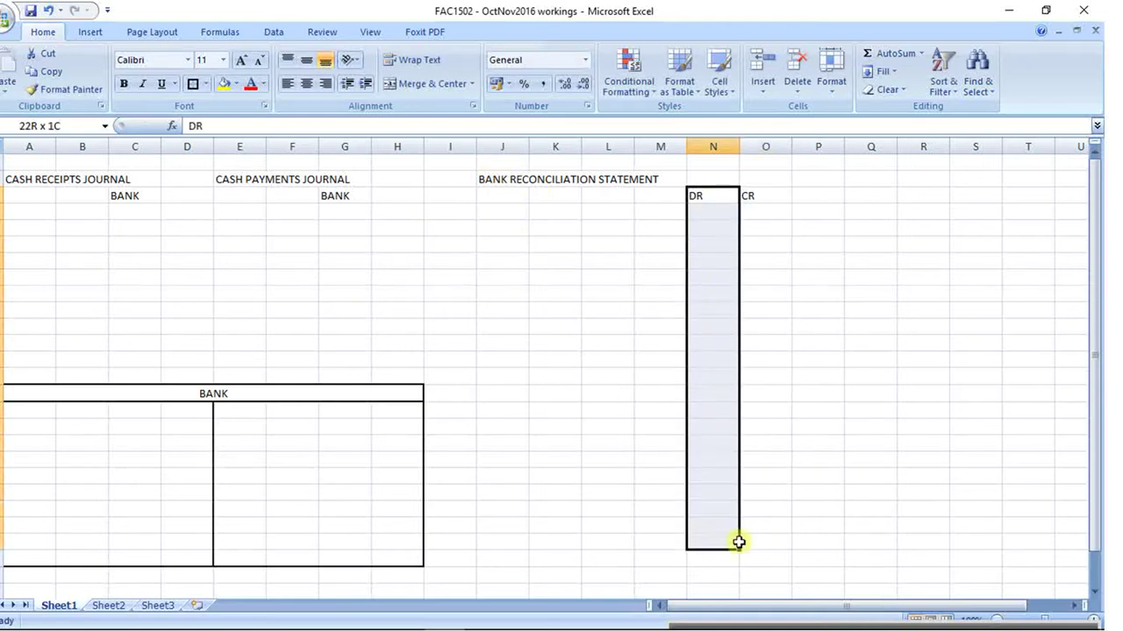
{"action": "left_click", "coordinate": [192, 83]}
{"action": "left_click_drag", "start_coordinate": [760, 198], "coordinate": [777, 556]}
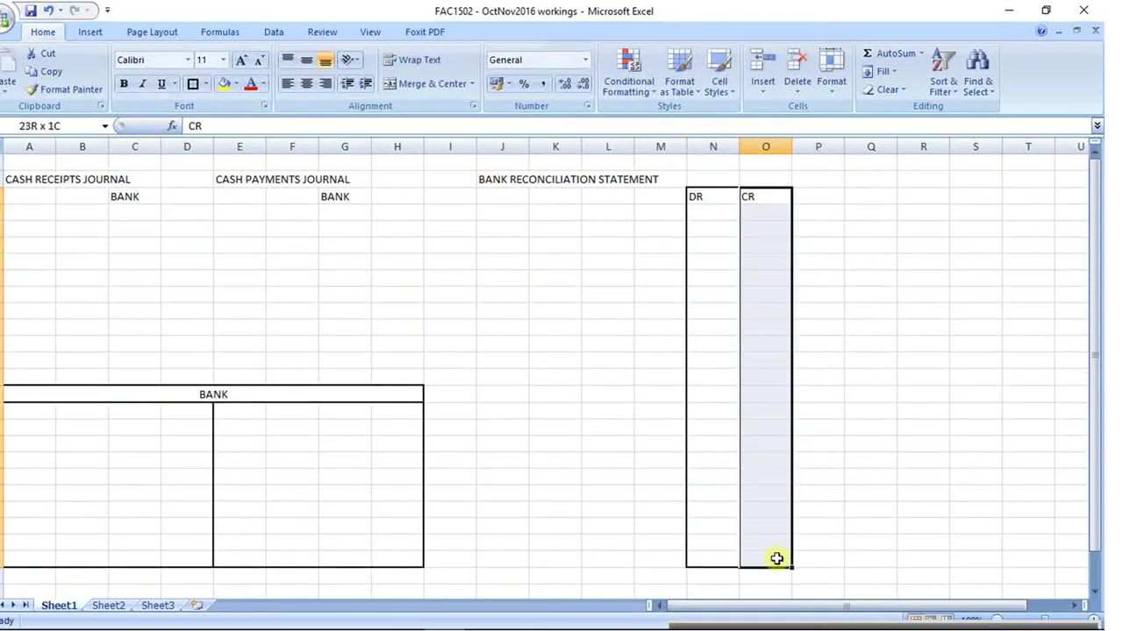
{"action": "left_click", "coordinate": [192, 83]}
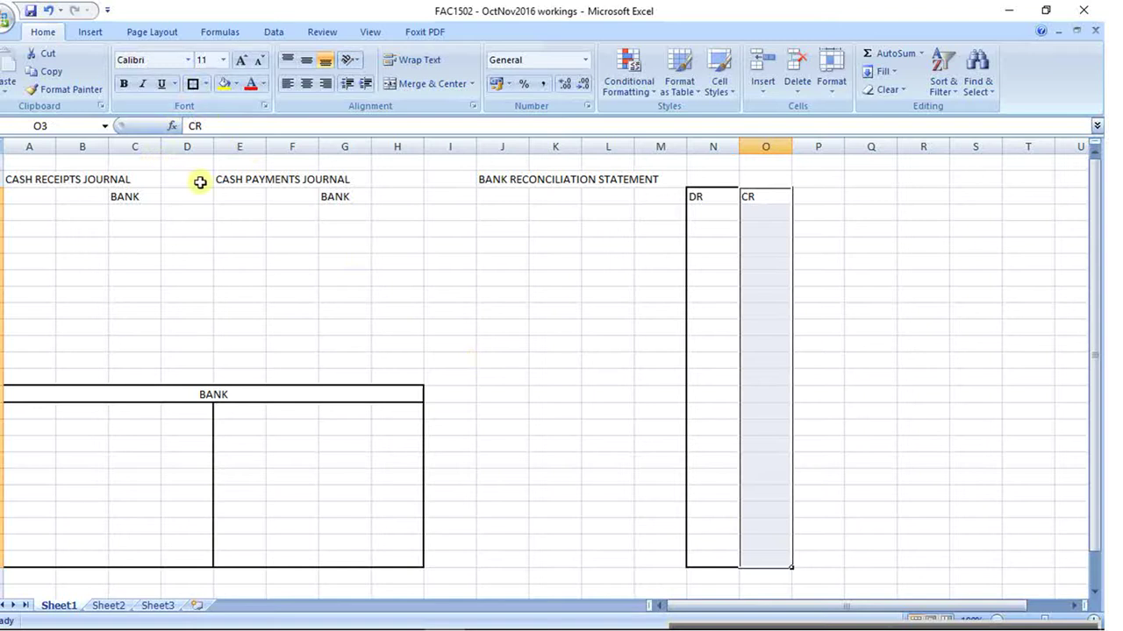
- Put outside borders around the cash receipts journal A2:C13 and its BANK column C3:C13
{"action": "left_click_drag", "start_coordinate": [30, 179], "coordinate": [133, 353]}
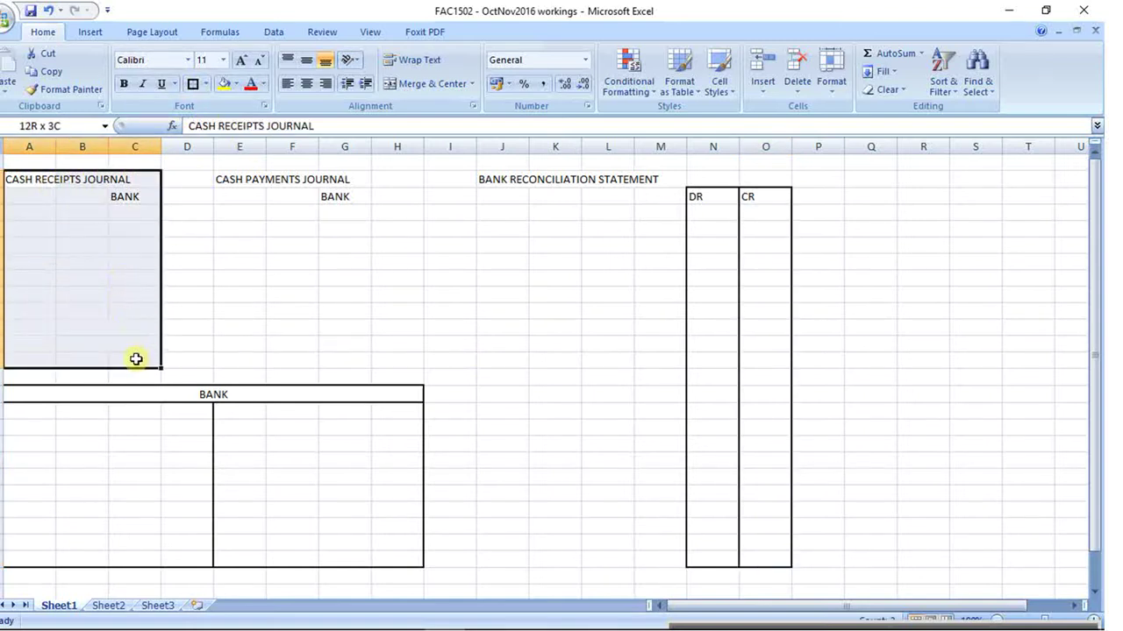
{"action": "left_click", "coordinate": [192, 84]}
{"action": "left_click_drag", "start_coordinate": [145, 196], "coordinate": [155, 352]}
{"action": "left_click", "coordinate": [192, 83]}
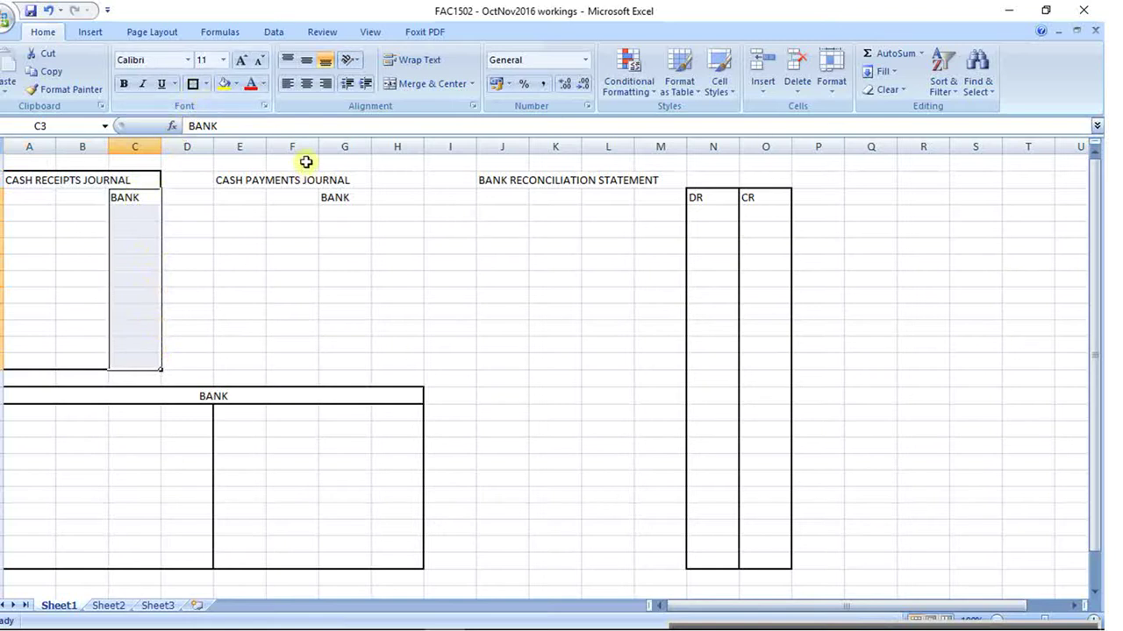
- Put outside borders around the cash payments journal E2:G13 and its BANK column G3:G13
{"action": "left_click_drag", "start_coordinate": [229, 180], "coordinate": [346, 353]}
{"action": "left_click", "coordinate": [192, 83]}
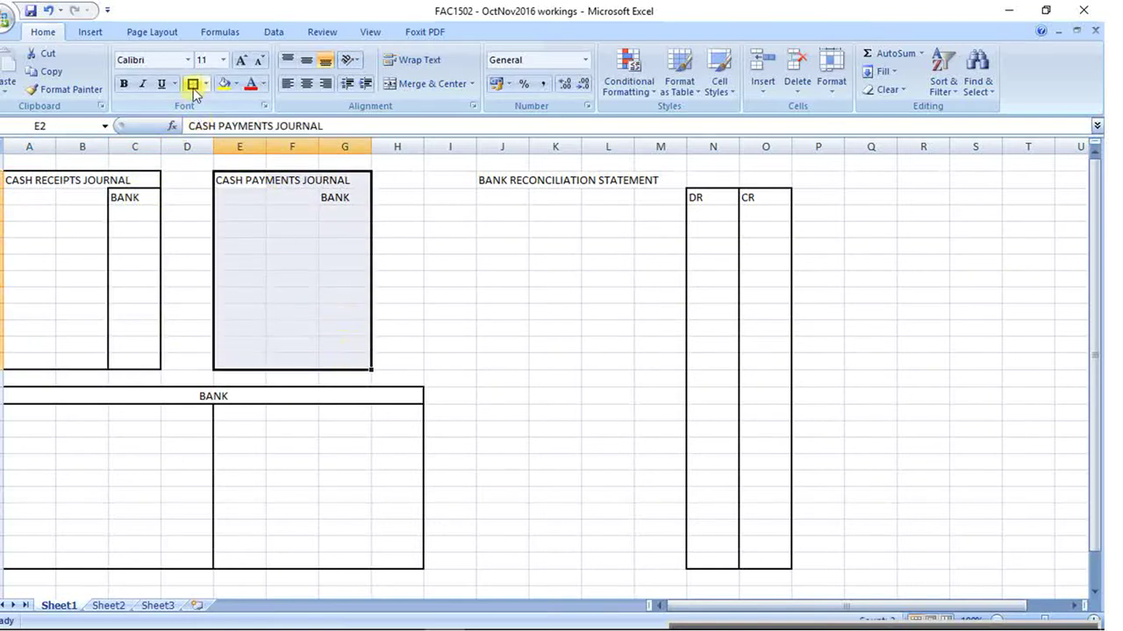
{"action": "left_click_drag", "start_coordinate": [333, 193], "coordinate": [349, 360]}
{"action": "left_click", "coordinate": [192, 84]}
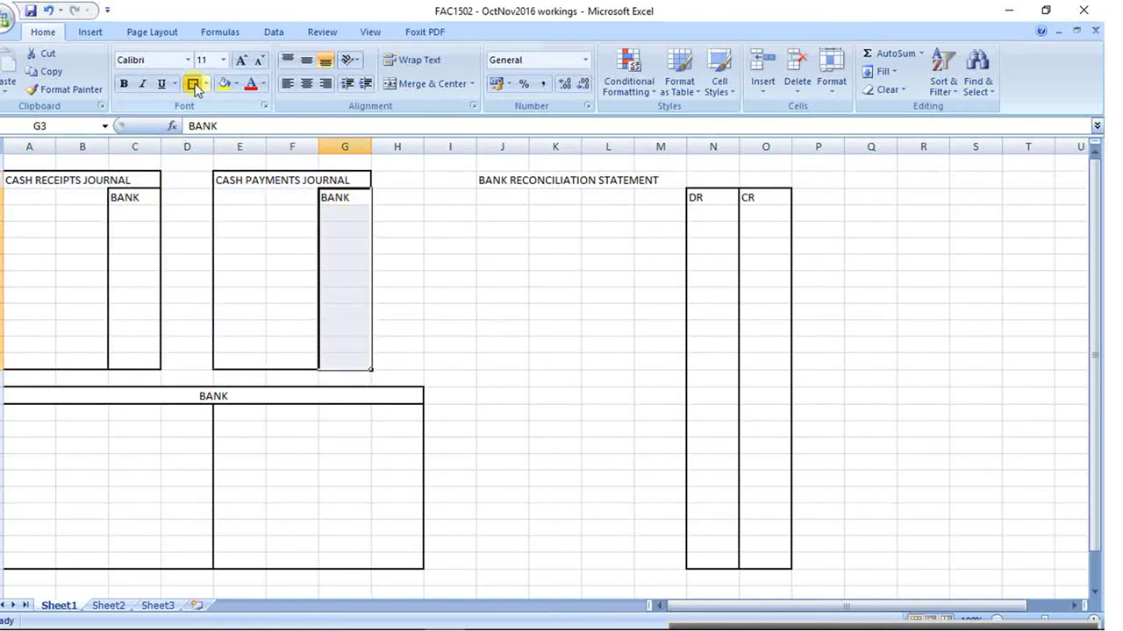
- Enter the column heading DETAILS in E3 and A3 for the two cash journals
{"action": "left_click", "coordinate": [243, 194]}
{"action": "type", "text": "DETAIL"}
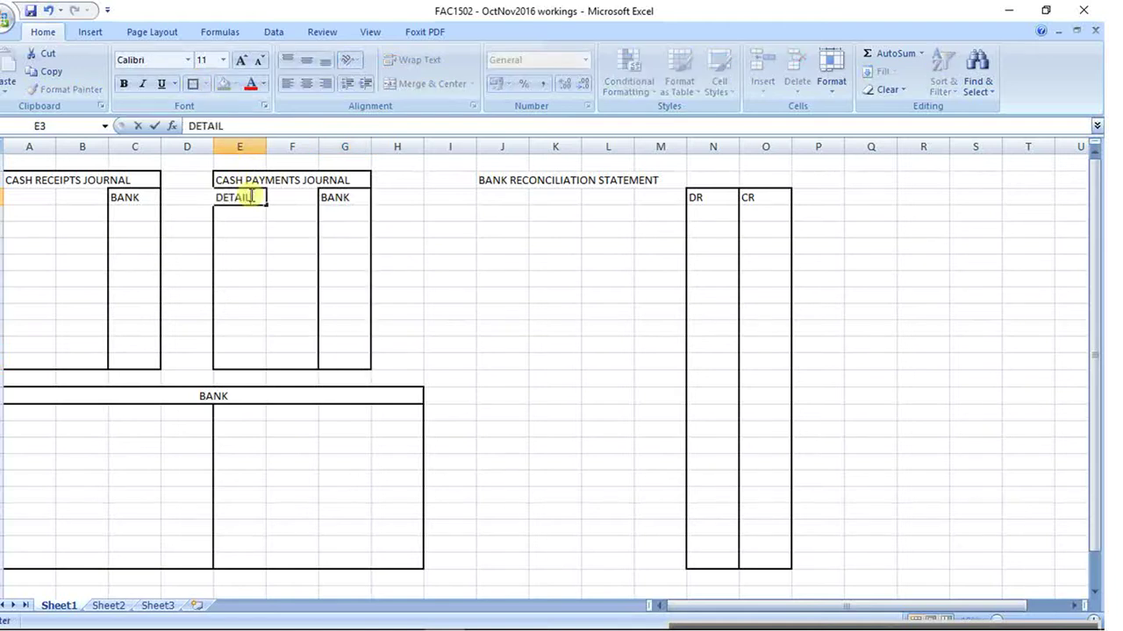
{"action": "type", "text": "S"}
{"action": "left_click", "coordinate": [50, 198]}
{"action": "type", "text": "DE"}
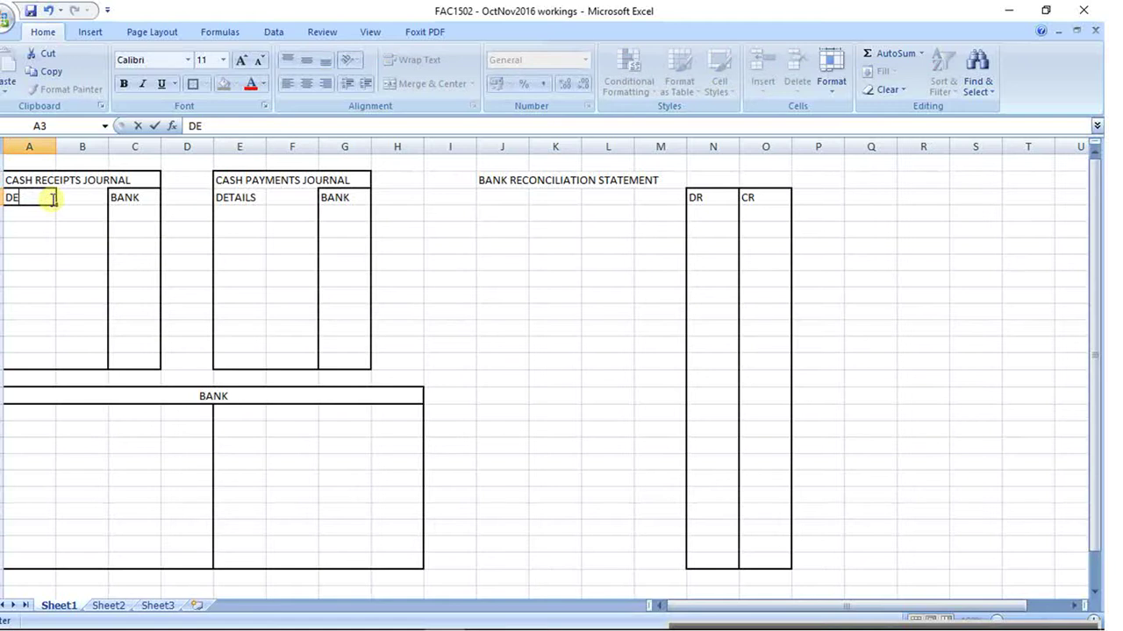
{"action": "type", "text": "TAILS"}
{"action": "key", "text": "Return"}
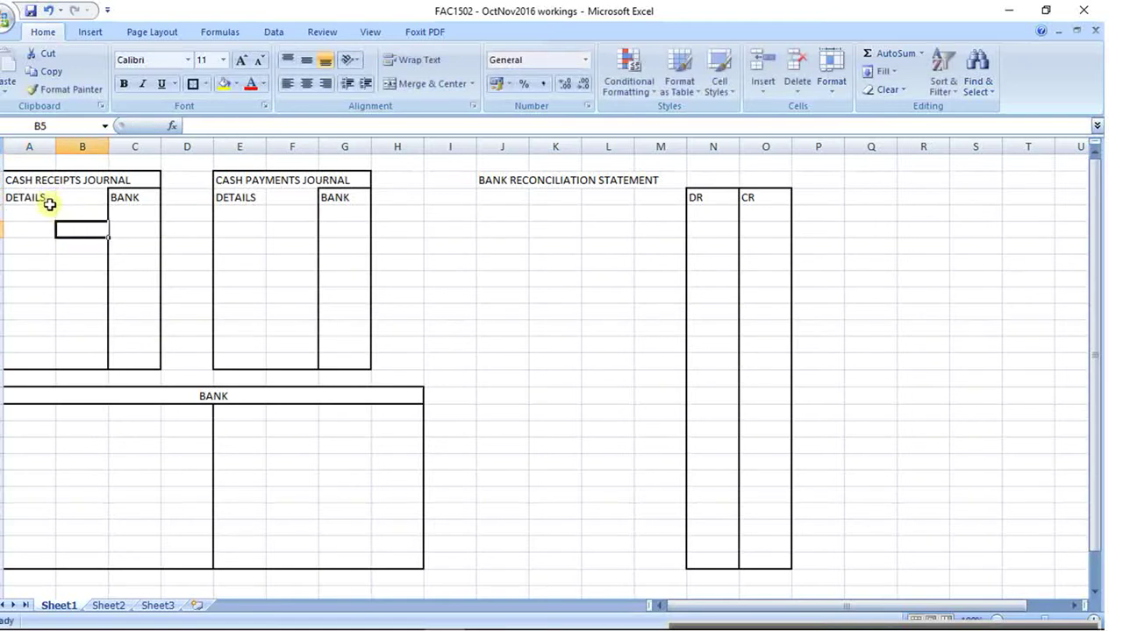
- Put outside borders around the journal heading rows A3:C3 and E3:G3
{"action": "left_click_drag", "start_coordinate": [48, 198], "coordinate": [123, 197]}
{"action": "left_click", "coordinate": [193, 84]}
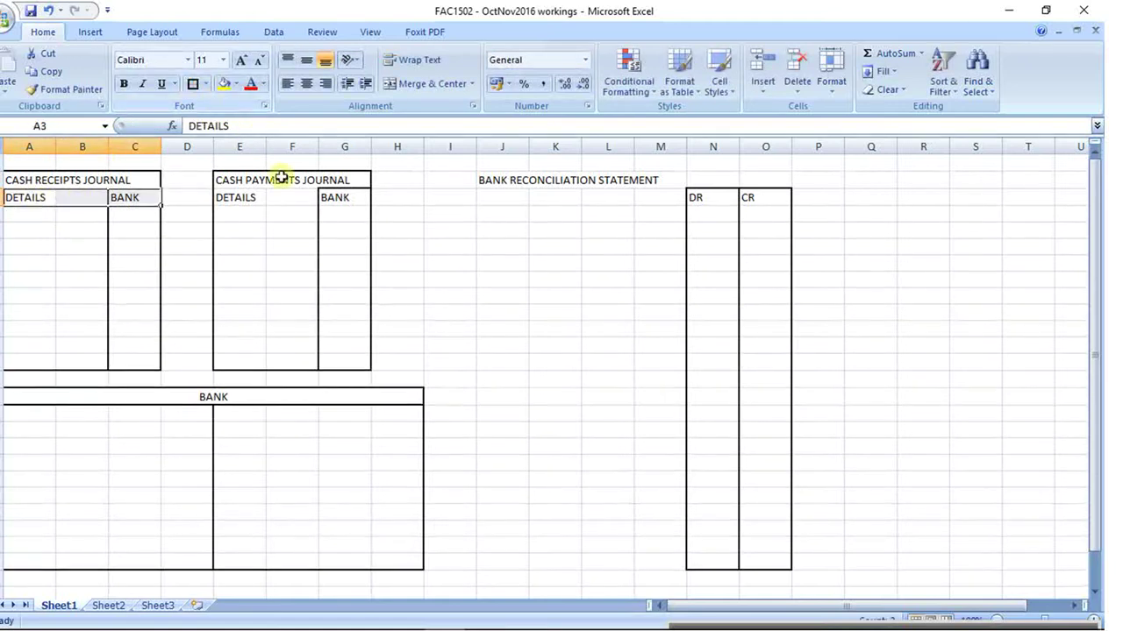
{"action": "left_click_drag", "start_coordinate": [235, 199], "coordinate": [331, 200]}
{"action": "left_click", "coordinate": [193, 83]}
{"action": "left_click", "coordinate": [200, 177]}
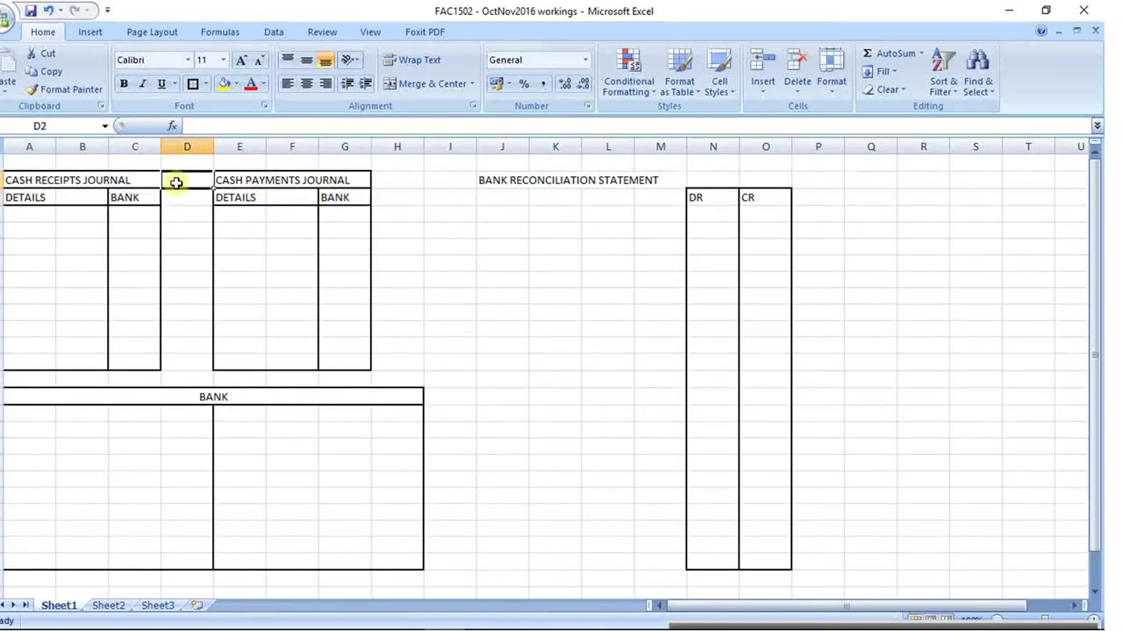
- Switch to the exam paper in Acrobat Reader and draw a red arrow beside the 30 April 2016 bank account balance
{"action": "key", "text": "alt+Tab"}
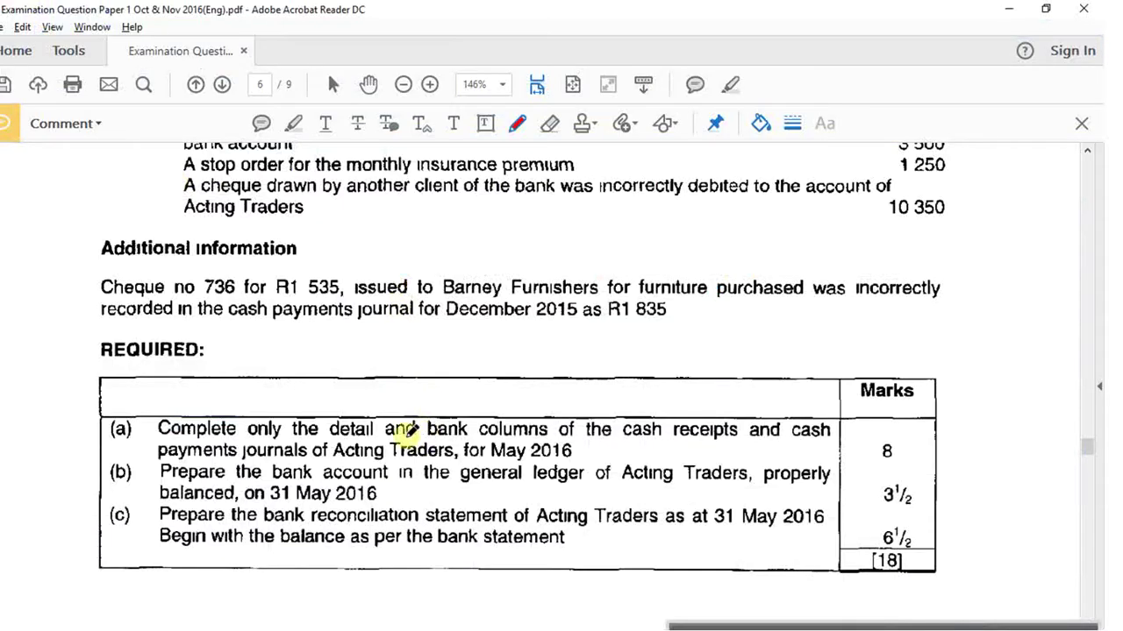
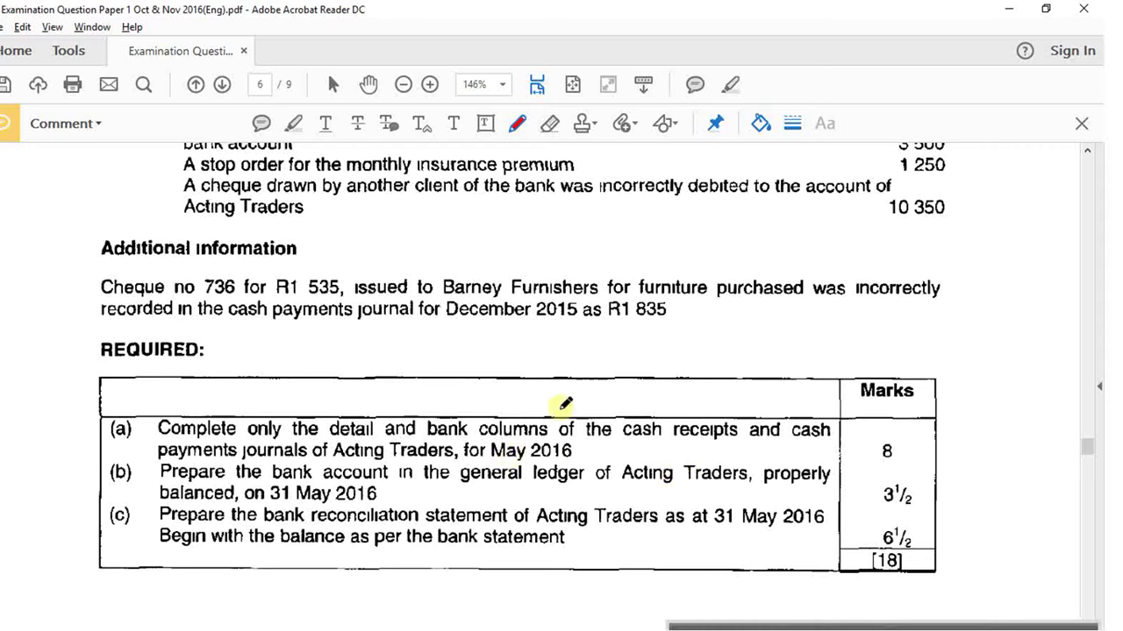
{"action": "scroll", "coordinate": [485, 397], "scroll_direction": "up", "scroll_amount": 3}
{"action": "scroll", "coordinate": [485, 397], "scroll_direction": "up", "scroll_amount": 15}
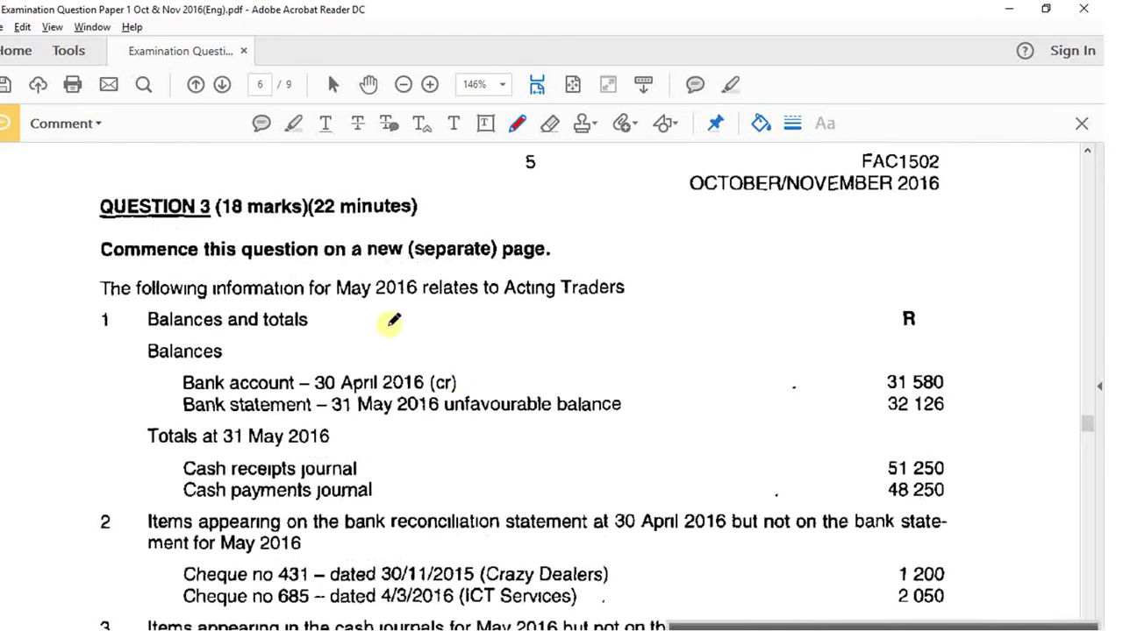
{"action": "scroll", "coordinate": [222, 349], "scroll_direction": "down", "scroll_amount": 1}
{"action": "scroll", "coordinate": [222, 349], "scroll_direction": "down", "scroll_amount": 1}
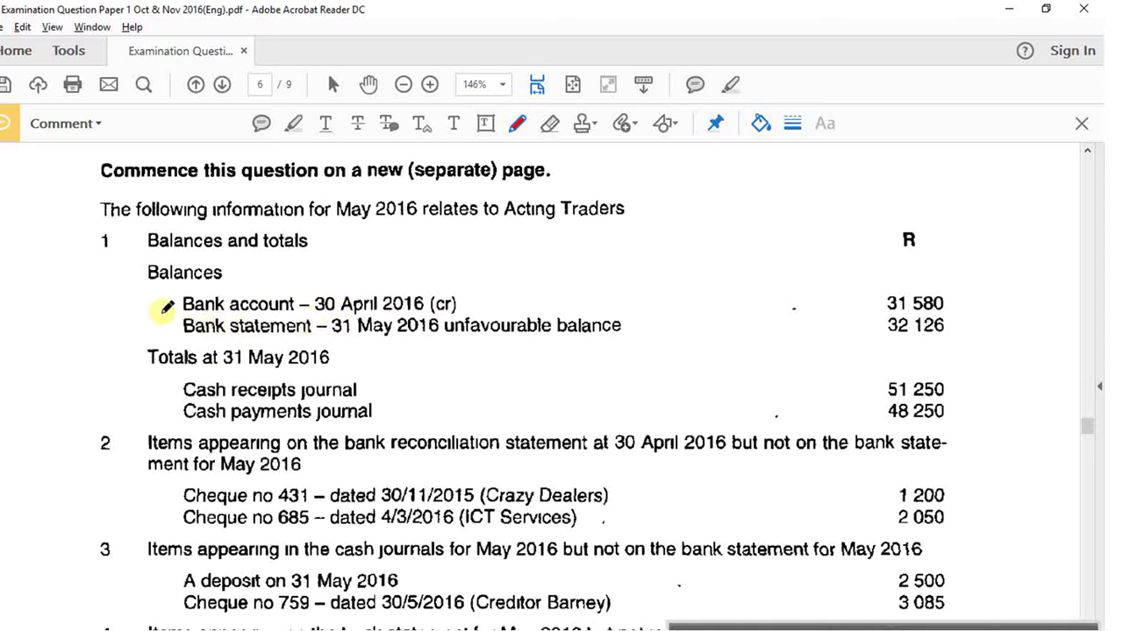
{"action": "left_click_drag", "start_coordinate": [133, 305], "coordinate": [147, 308]}
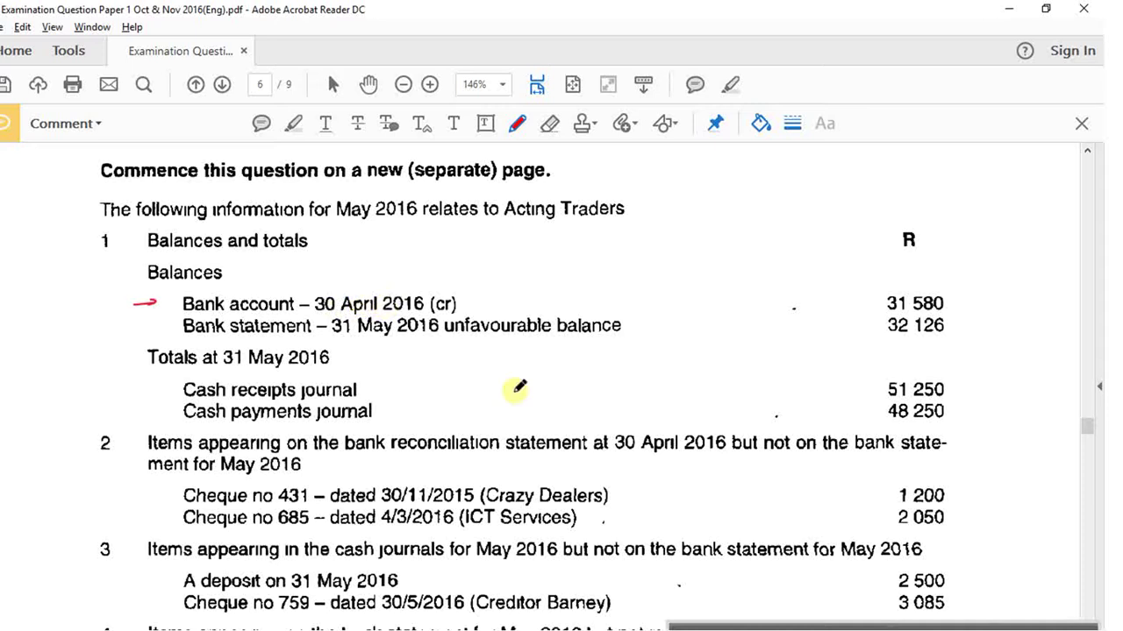
- Circle "for May 2016" in red in requirement (a) of Question 3
{"action": "scroll", "coordinate": [514, 390], "scroll_direction": "down", "scroll_amount": 5}
{"action": "scroll", "coordinate": [512, 432], "scroll_direction": "down", "scroll_amount": 3}
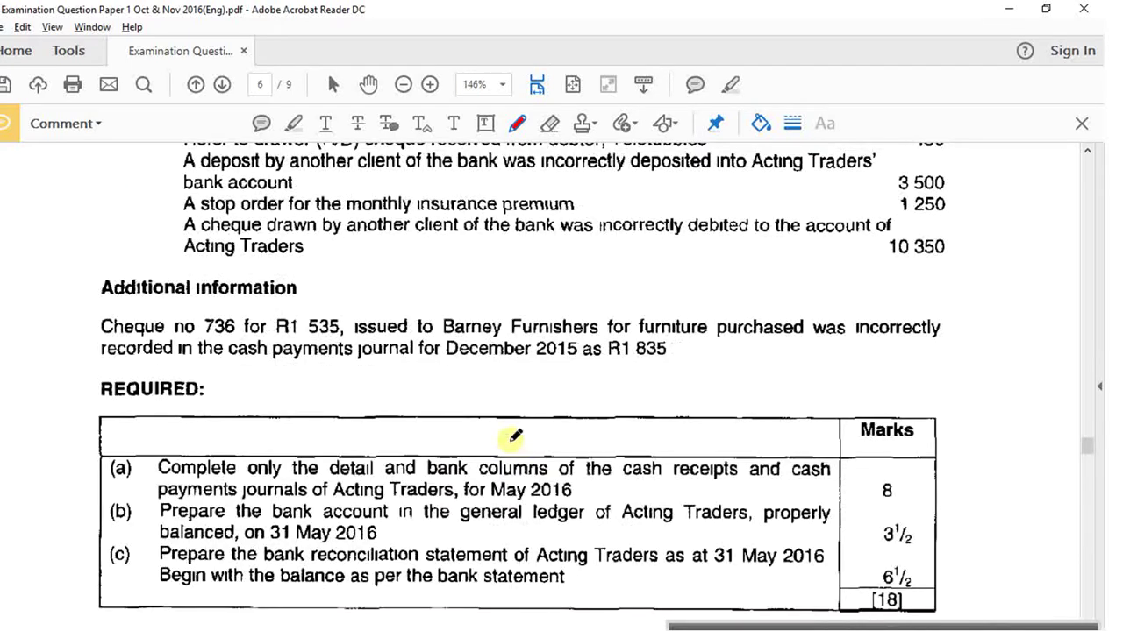
{"action": "mouse_move", "coordinate": [567, 467]}
{"action": "left_mouse_down"}
{"action": "mouse_move", "coordinate": [451, 472]}
{"action": "mouse_move", "coordinate": [571, 470]}
{"action": "left_mouse_up"}
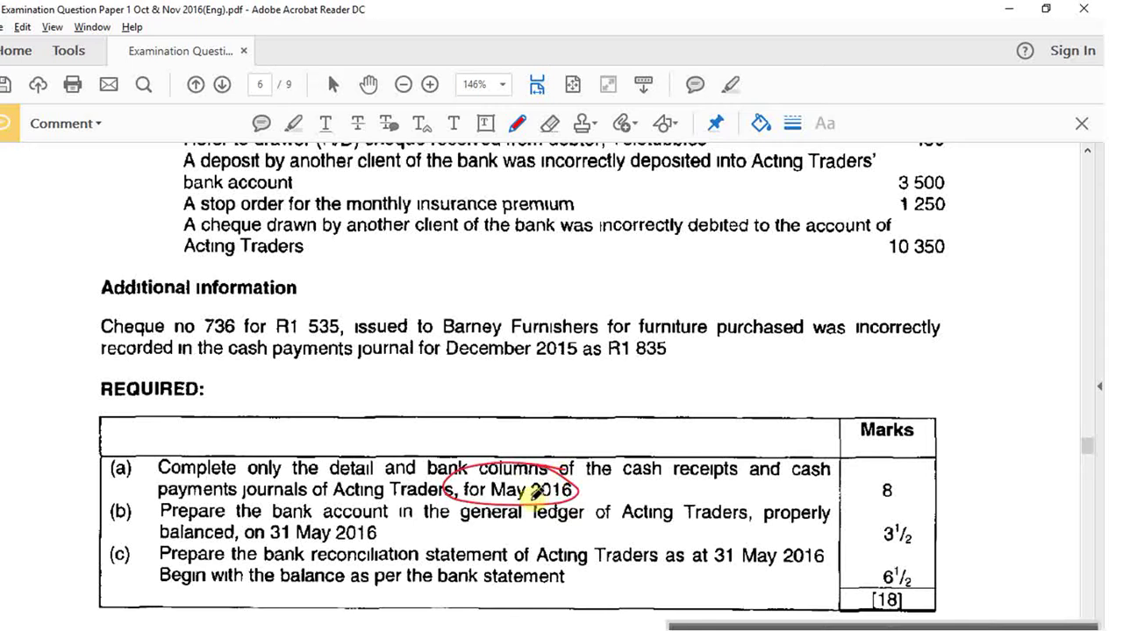
- Circle the bank account amount 31 580 and underline "cr" in red under Balances
{"action": "scroll", "coordinate": [529, 491], "scroll_direction": "up", "scroll_amount": 7}
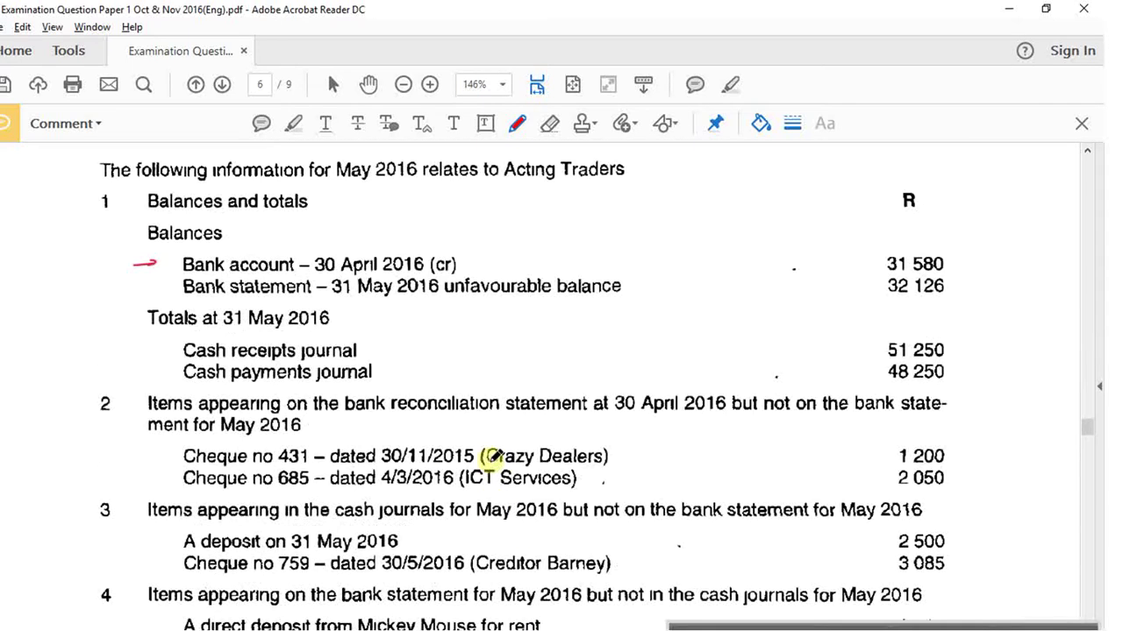
{"action": "scroll", "coordinate": [363, 279], "scroll_direction": "up", "scroll_amount": 1}
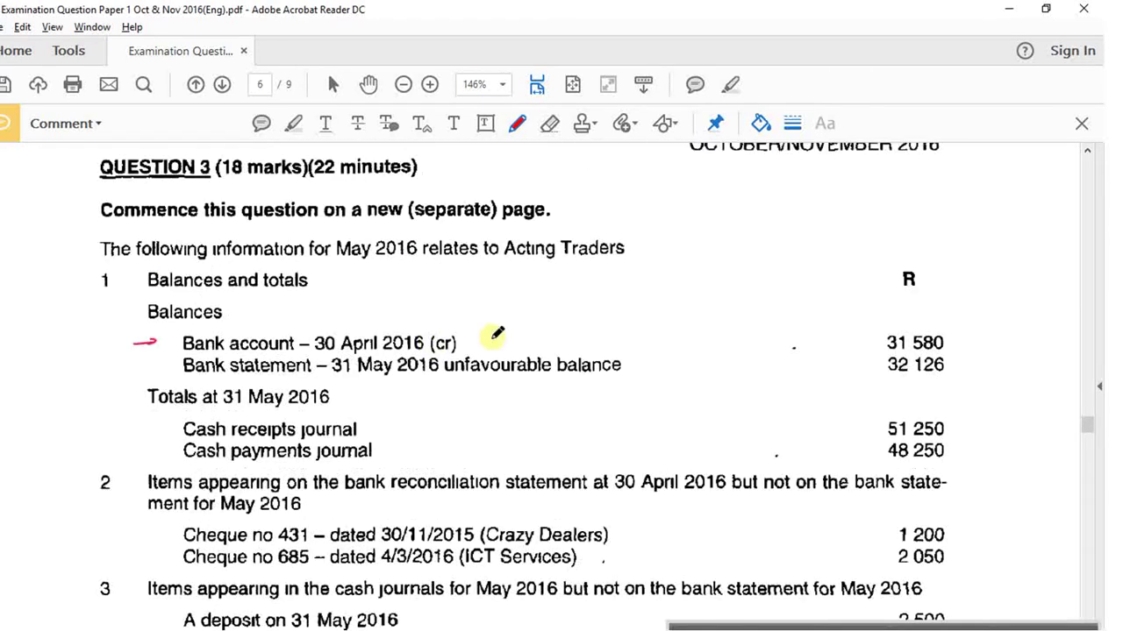
{"action": "mouse_move", "coordinate": [916, 321]}
{"action": "left_mouse_down"}
{"action": "mouse_move", "coordinate": [932, 321]}
{"action": "mouse_move", "coordinate": [904, 321]}
{"action": "mouse_move", "coordinate": [919, 319]}
{"action": "left_mouse_up"}
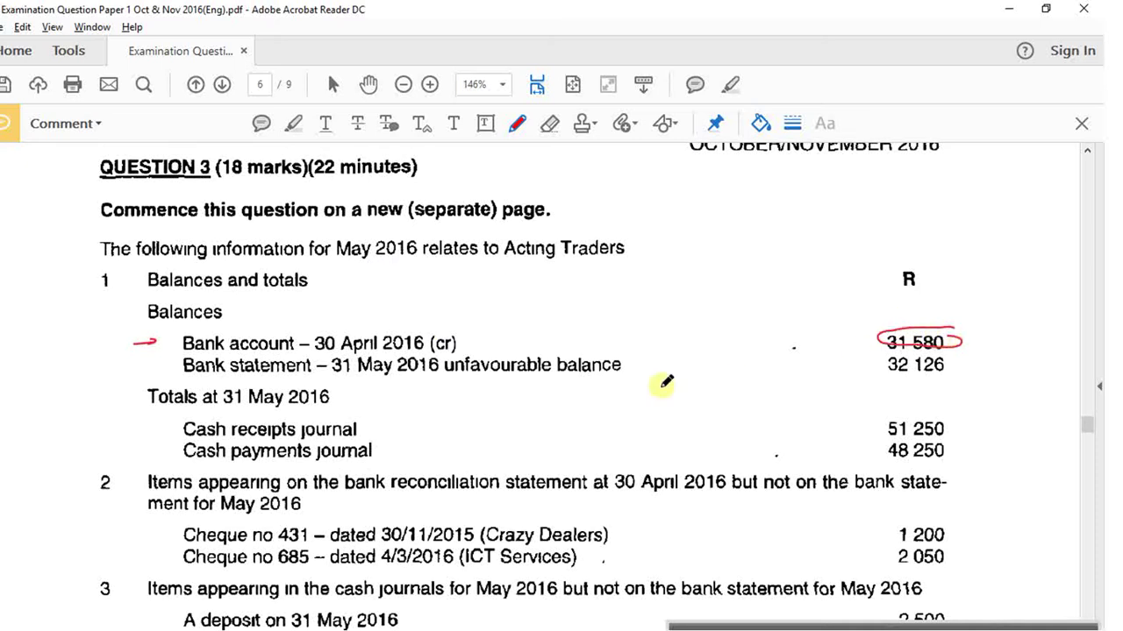
{"action": "left_click_drag", "start_coordinate": [456, 350], "coordinate": [439, 352]}
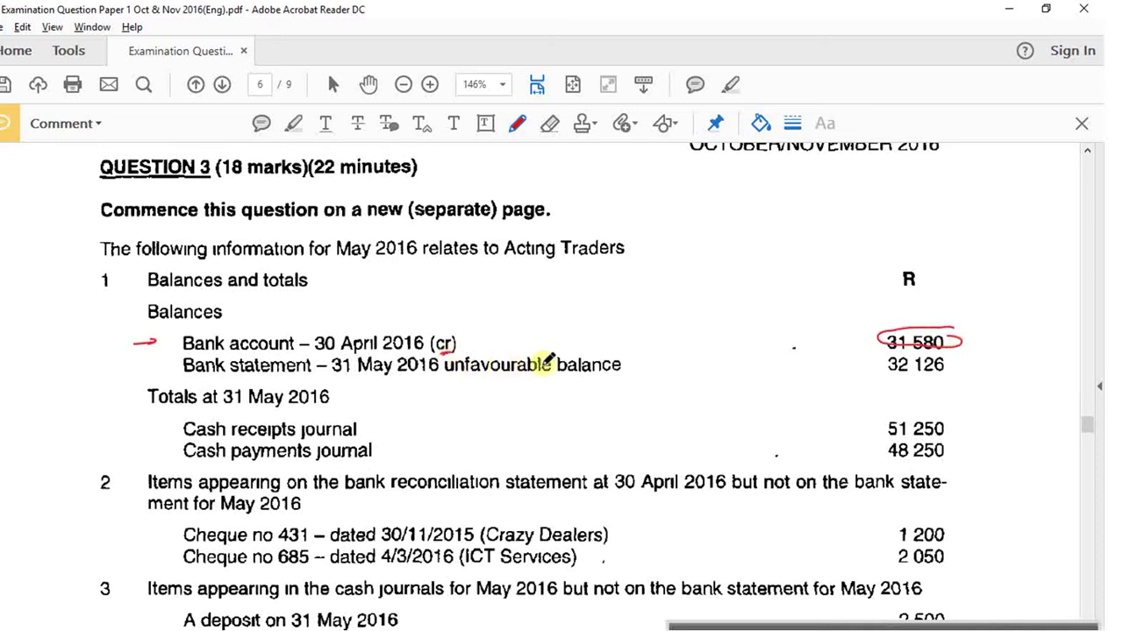
- Switch to the Excel workings and enter 31580 in H16 on the credit side of the bank account
{"action": "key", "text": "alt+Tab"}
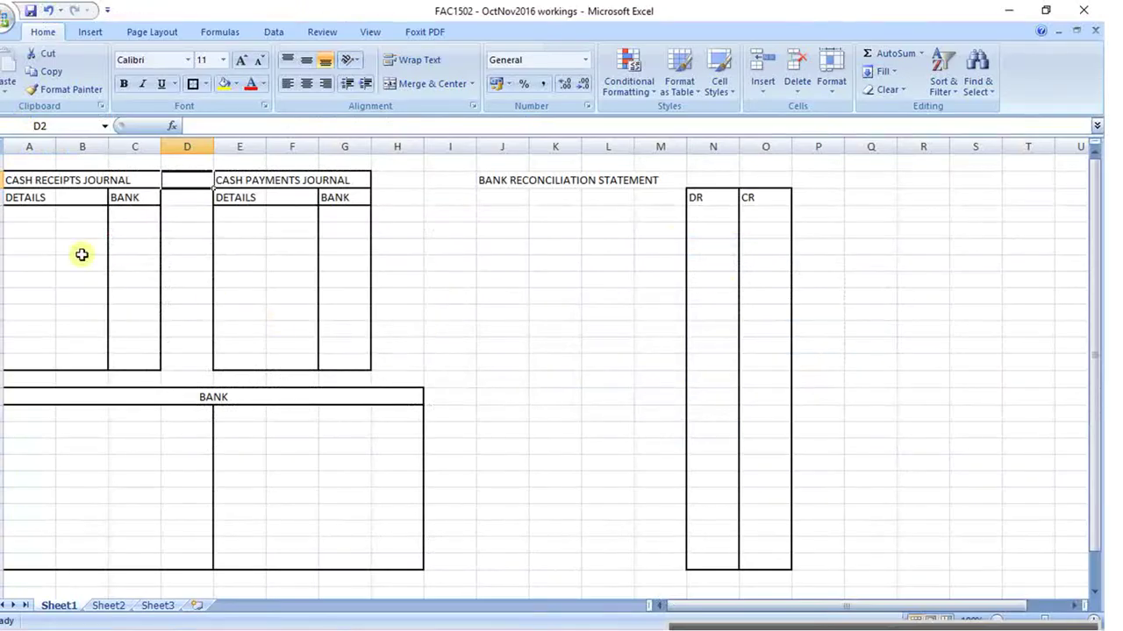
{"action": "left_click", "coordinate": [247, 416]}
{"action": "key", "text": "alt+Tab"}
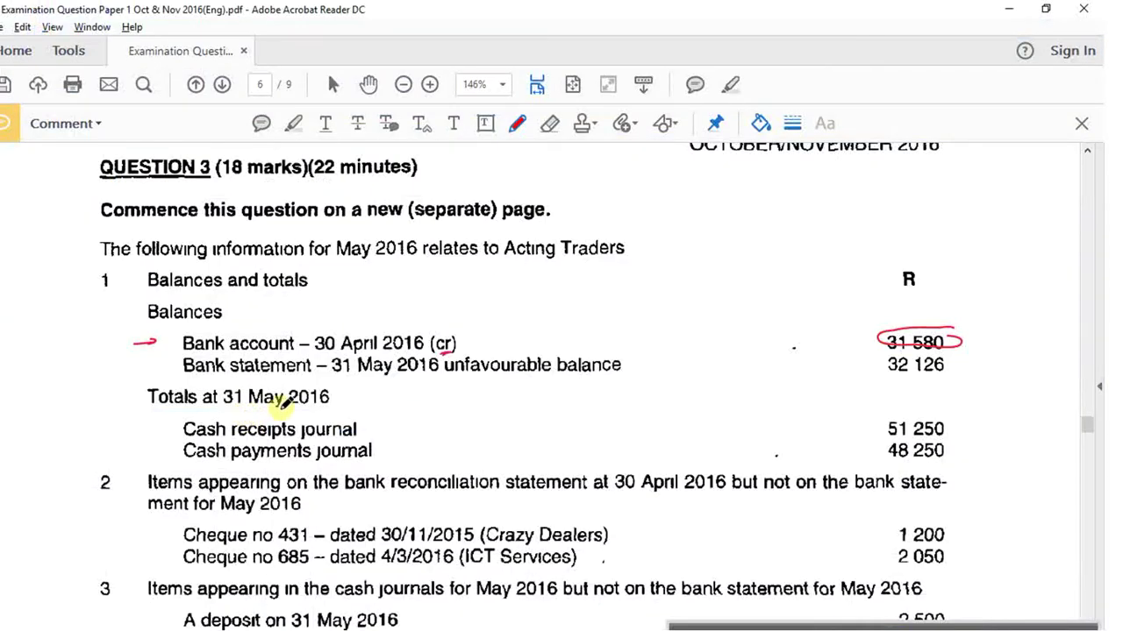
{"action": "key", "text": "alt+Tab"}
{"action": "left_click", "coordinate": [399, 408]}
{"action": "type", "text": "31580"}
{"action": "key", "text": "Return"}
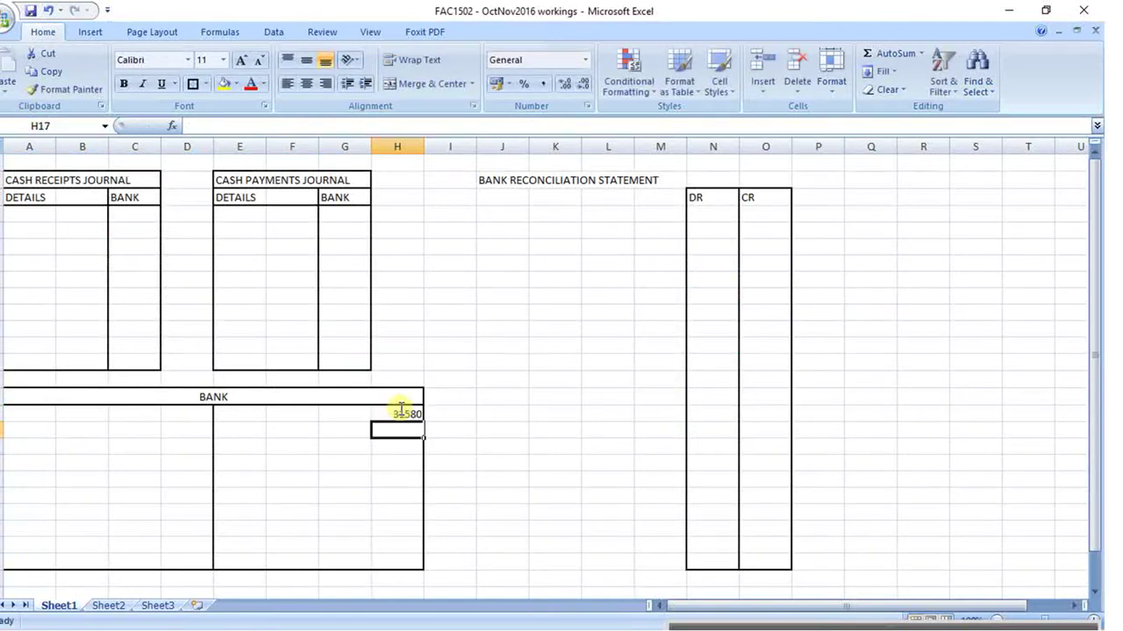
- Label the opening bank balance by entering "1/5 BALANCE B/D" in E16
{"action": "key", "text": "Left"}
{"action": "key", "text": "Left"}
{"action": "key", "text": "Left"}
{"action": "key", "text": "Up"}
{"action": "type", "text": "1"}
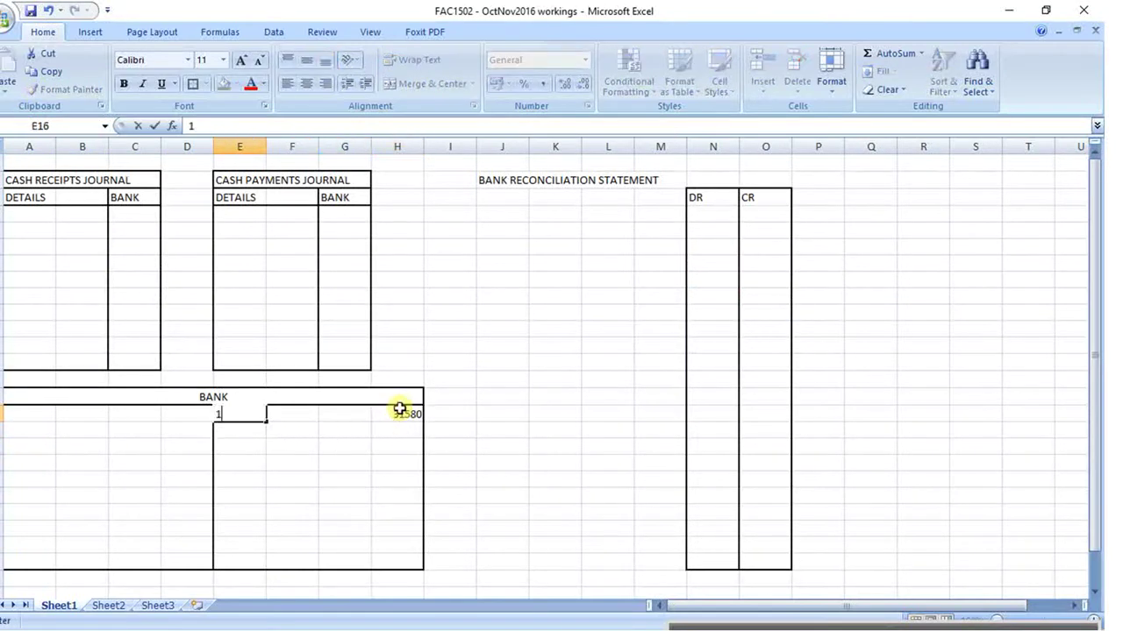
{"action": "type", "text": "/5 BALANCE"}
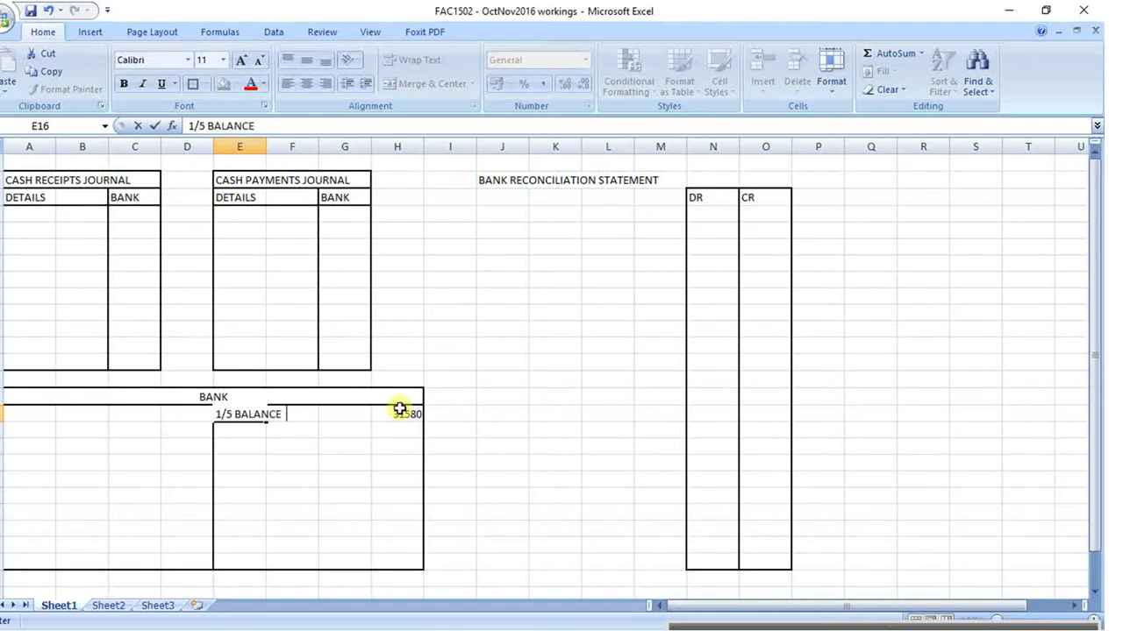
{"action": "type", "text": "  B/D"}
{"action": "key", "text": "Return"}
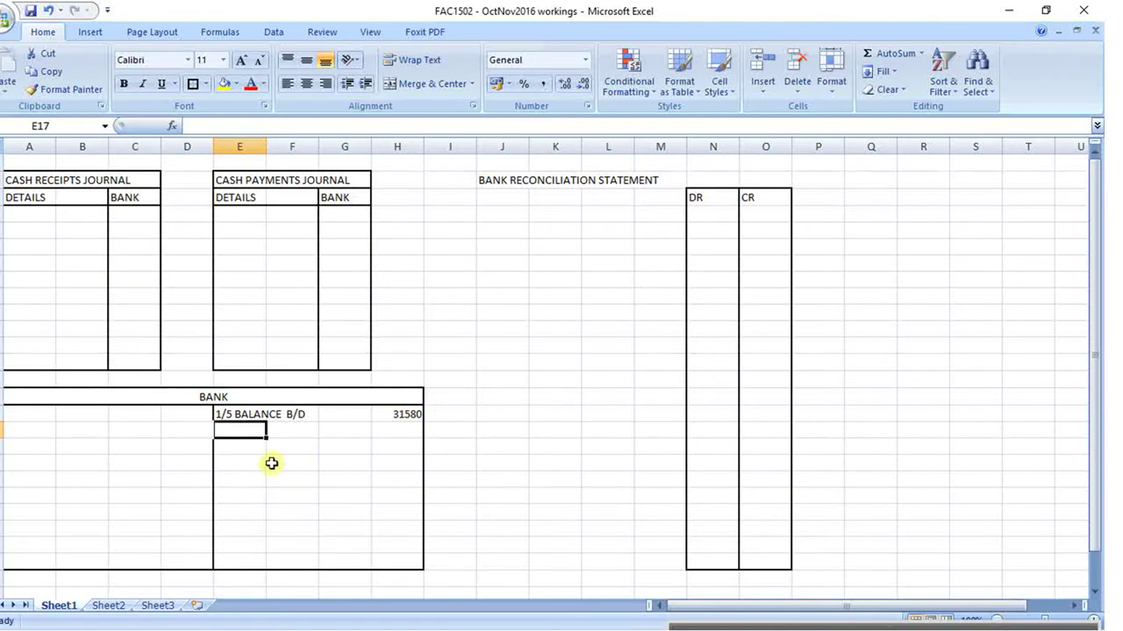
{"action": "left_click", "coordinate": [237, 419]}
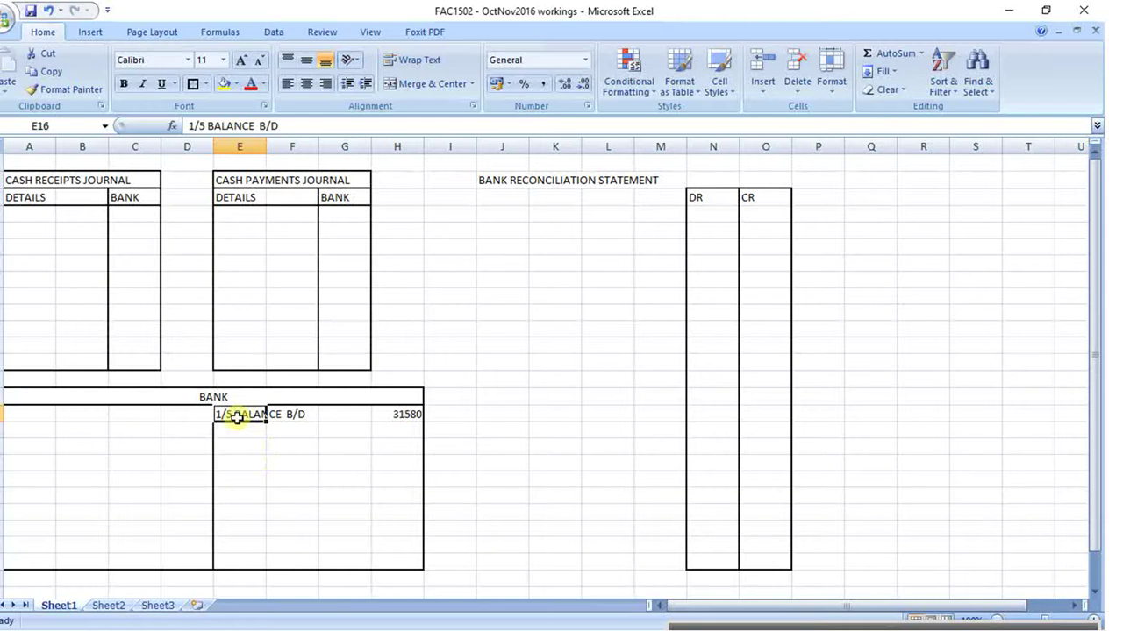
{"action": "left_click", "coordinate": [346, 477]}
{"action": "left_click", "coordinate": [233, 430]}
{"action": "left_click", "coordinate": [230, 416]}
{"action": "left_click_drag", "start_coordinate": [229, 415], "coordinate": [394, 416]}
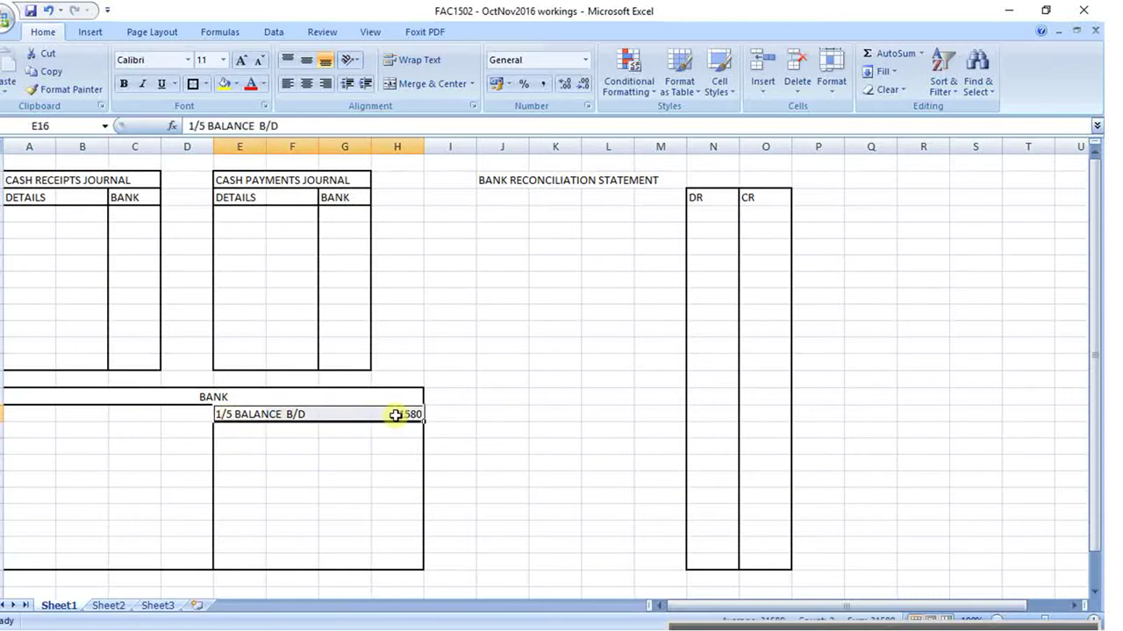
- Switch to the exam paper in Acrobat Reader and underline "May 2016" in red in the bank statement balance line
{"action": "key", "text": "alt+Tab"}
{"action": "left_click", "coordinate": [443, 359]}
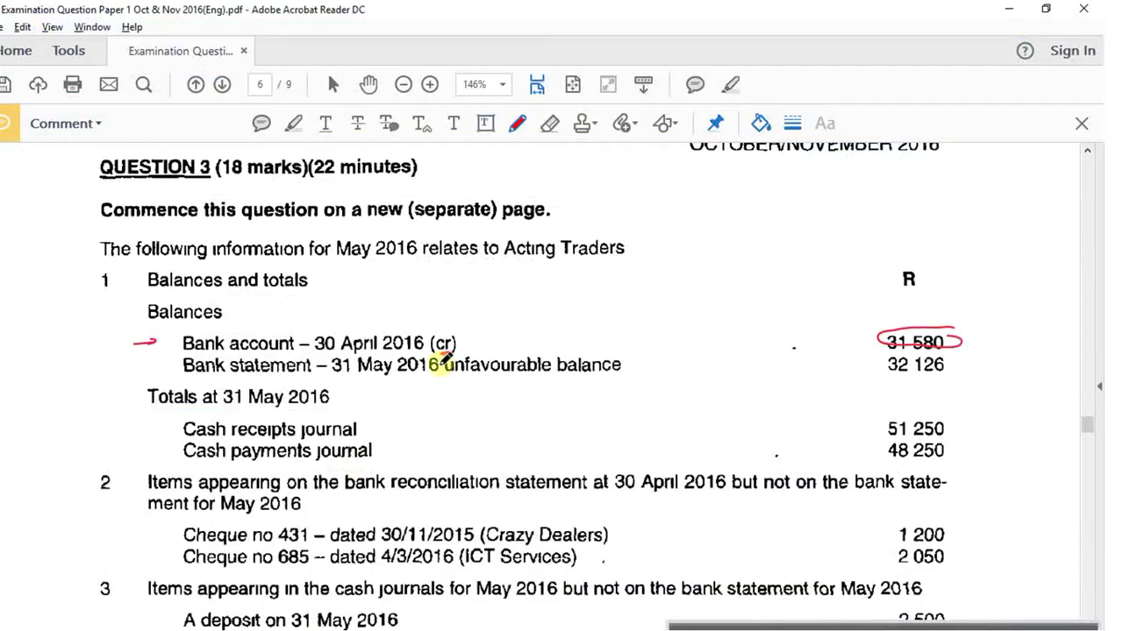
{"action": "left_click_drag", "start_coordinate": [349, 377], "coordinate": [421, 376]}
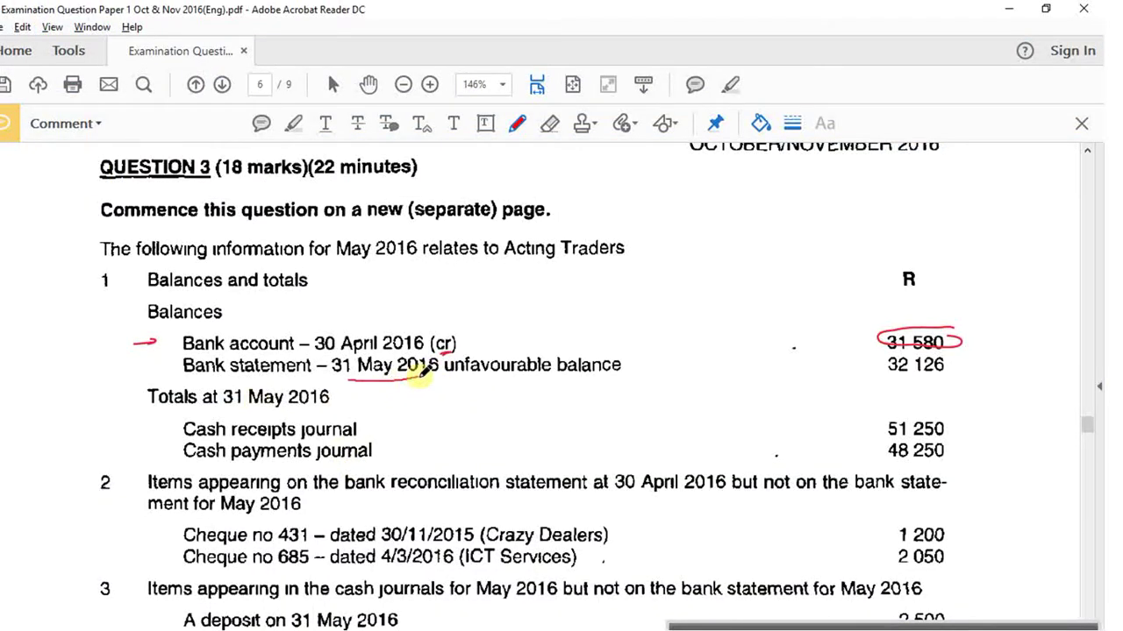
- Switch to the Excel workings and enter "Balance as per the bank statement" in J4 of the bank reconciliation statement
{"action": "key", "text": "alt+Tab"}
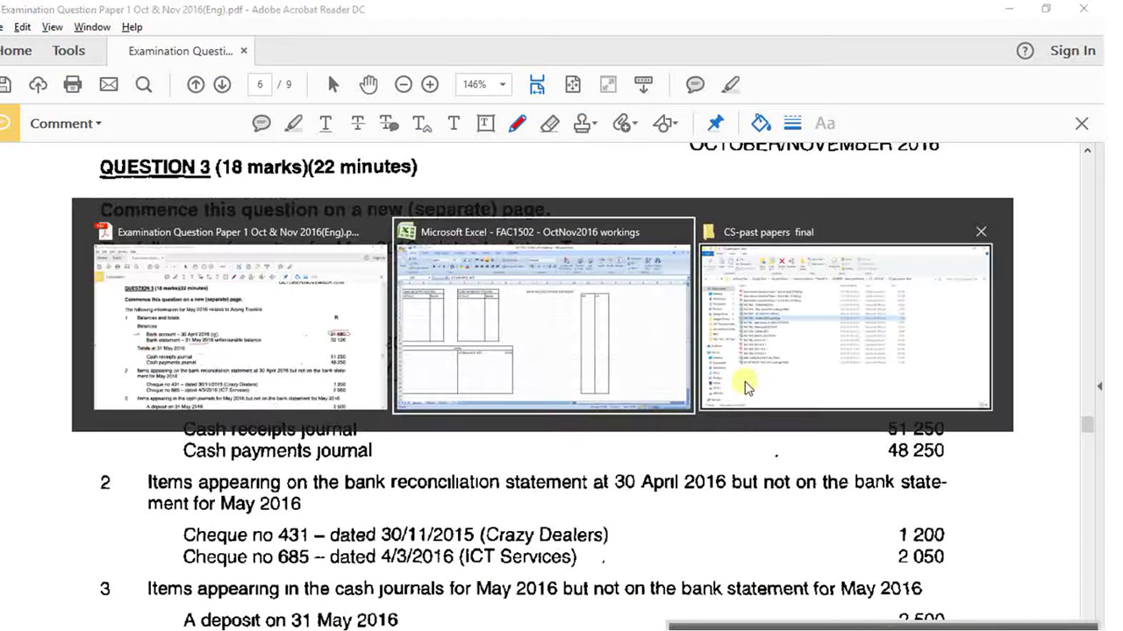
{"action": "left_click", "coordinate": [727, 216]}
{"action": "left_click", "coordinate": [507, 219]}
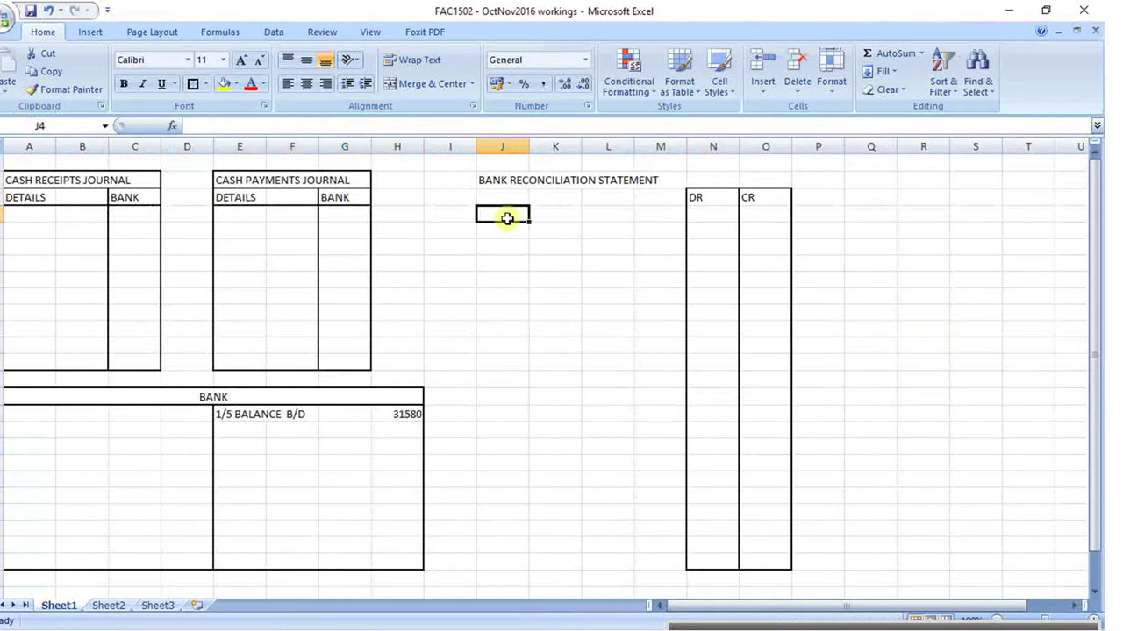
{"action": "type", "text": "BANK STATM"}
{"action": "key", "text": "BackSpace"}
{"action": "key", "text": "BackSpace"}
{"action": "key", "text": "BackSpace"}
{"action": "key", "text": "BackSpace"}
{"action": "key", "text": "BackSpace"}
{"action": "key", "text": "BackSpace"}
{"action": "key", "text": "BackSpace"}
{"action": "key", "text": "BackSpace"}
{"action": "key", "text": "BackSpace"}
{"action": "type", "text": "alance as per the "}
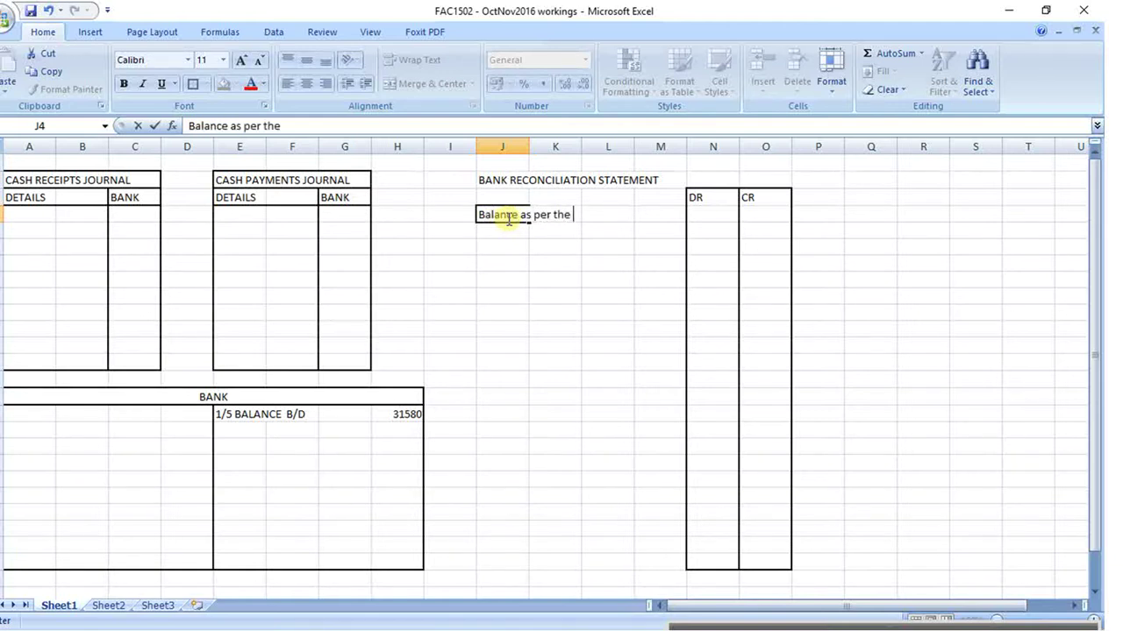
{"action": "type", "text": "bank statement"}
{"action": "key", "text": "Return"}
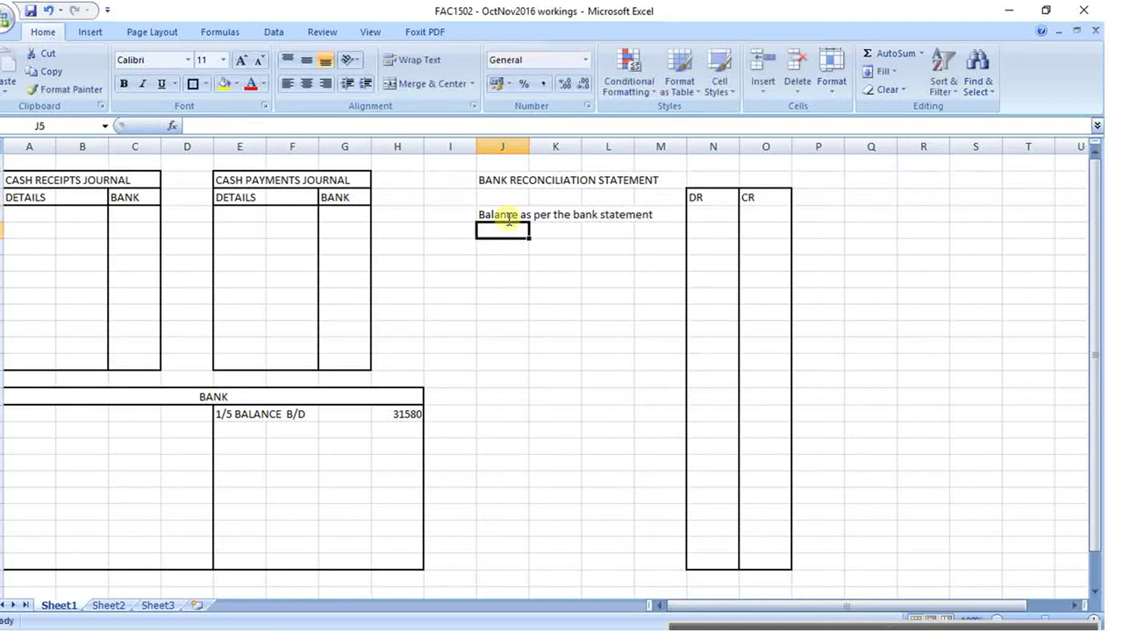
- Check the bank statement balance in the exam paper and enter 32126 in N4, the DR column of the bank reconciliation statement
{"action": "left_click", "coordinate": [709, 220]}
{"action": "key", "text": "alt+Tab"}
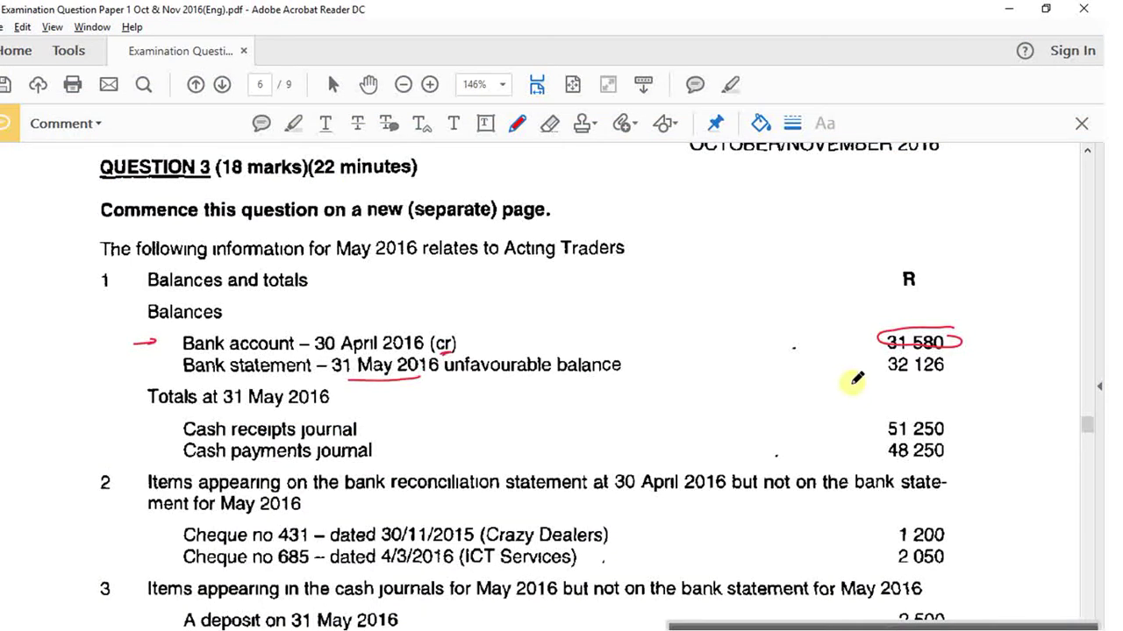
{"action": "key", "text": "alt+Tab"}
{"action": "type", "text": "32136"}
{"action": "key", "text": "Return"}
- Switch to the exam paper in Acrobat Reader, tick off the two bank balances in red and circle the two cash journal totals
{"action": "key", "text": "alt+Tab"}
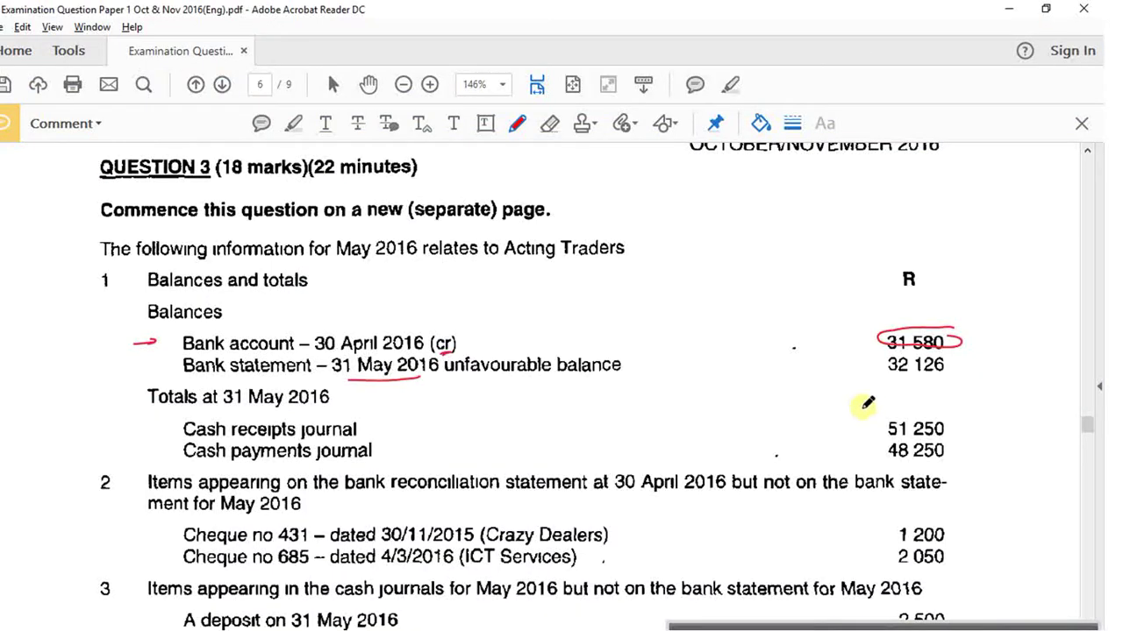
{"action": "left_click_drag", "start_coordinate": [964, 342], "coordinate": [1015, 321]}
{"action": "left_click_drag", "start_coordinate": [980, 372], "coordinate": [1040, 360]}
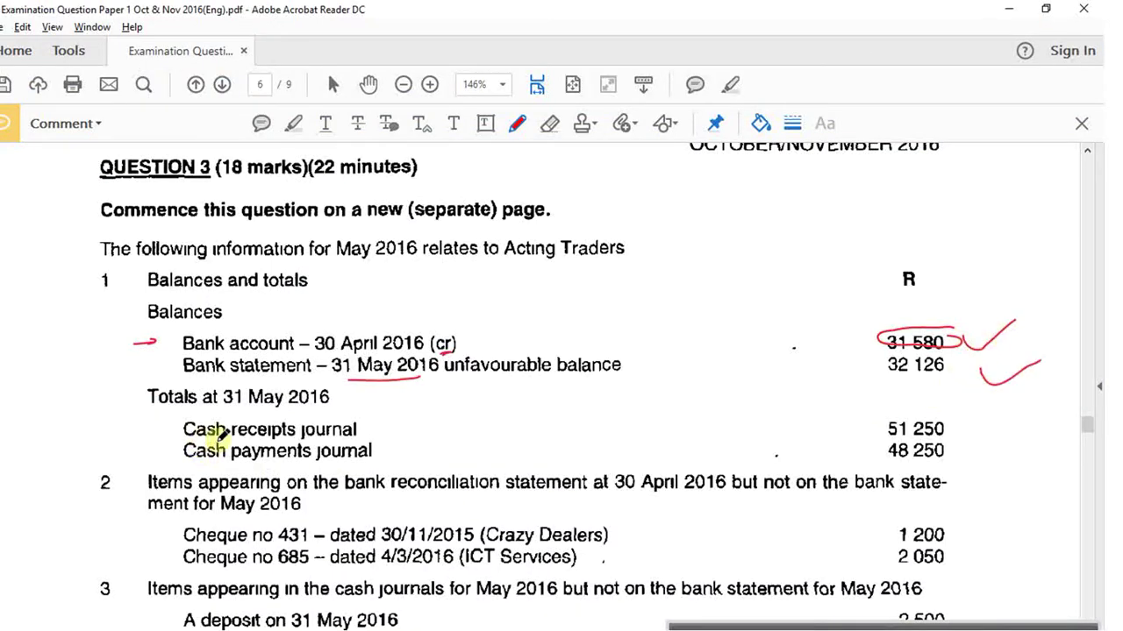
{"action": "mouse_move", "coordinate": [956, 417]}
{"action": "left_mouse_down"}
{"action": "mouse_move", "coordinate": [882, 428]}
{"action": "mouse_move", "coordinate": [958, 419]}
{"action": "left_mouse_up"}
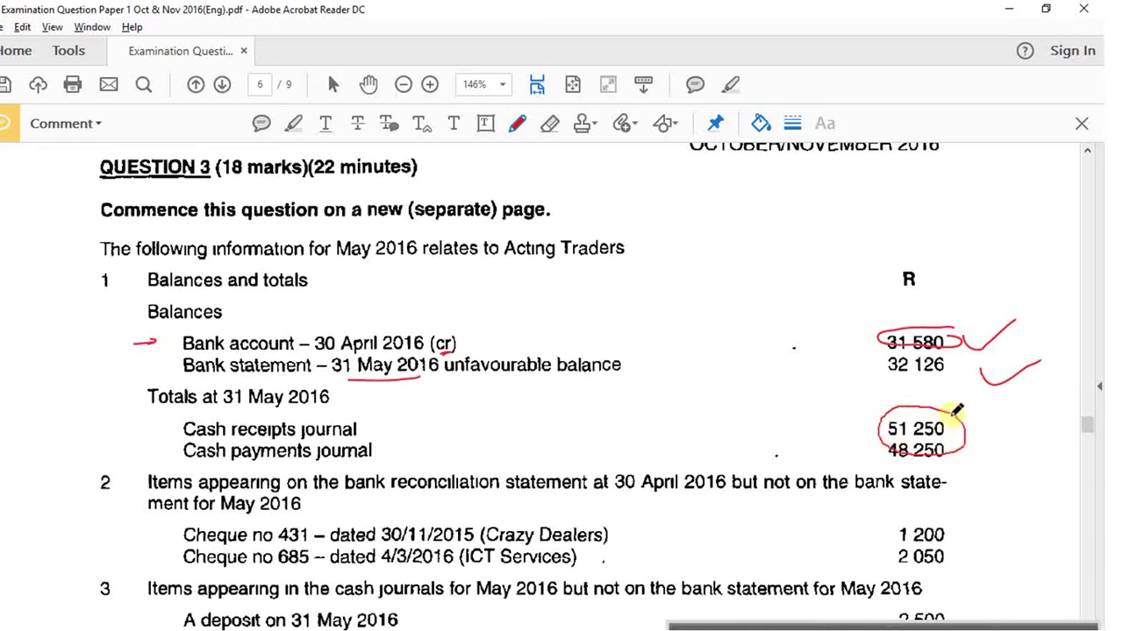
- Switch to the Excel workings and enter "total" in A4 of the cash receipts journal and E4 of the cash payments journal
{"action": "key", "text": "alt+Tab"}
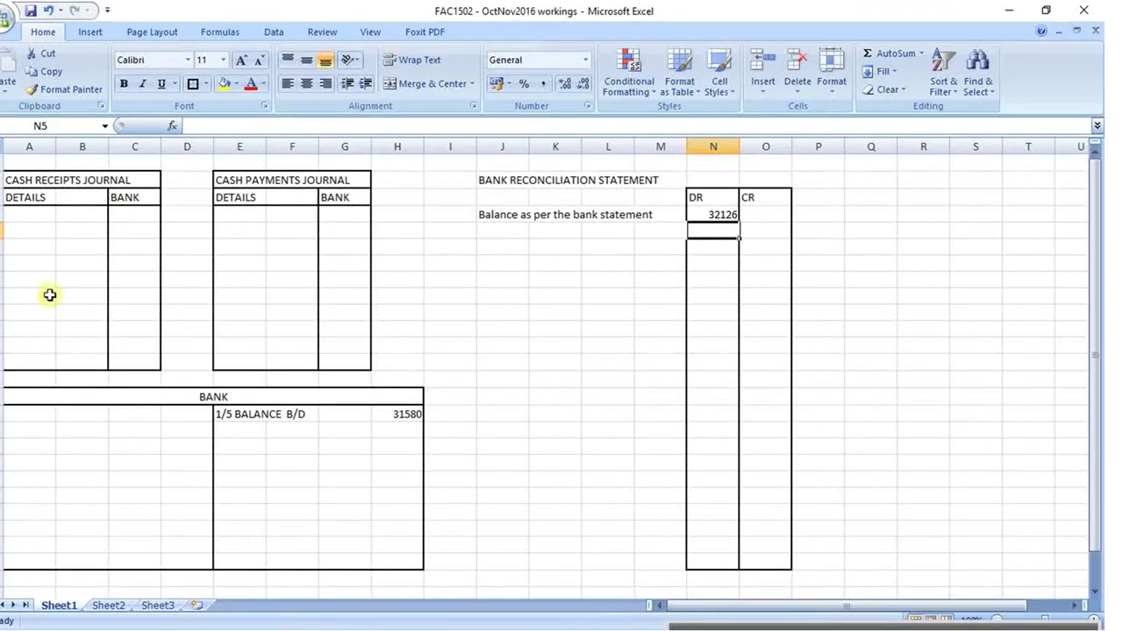
{"action": "left_click", "coordinate": [28, 215]}
{"action": "type", "text": "total"}
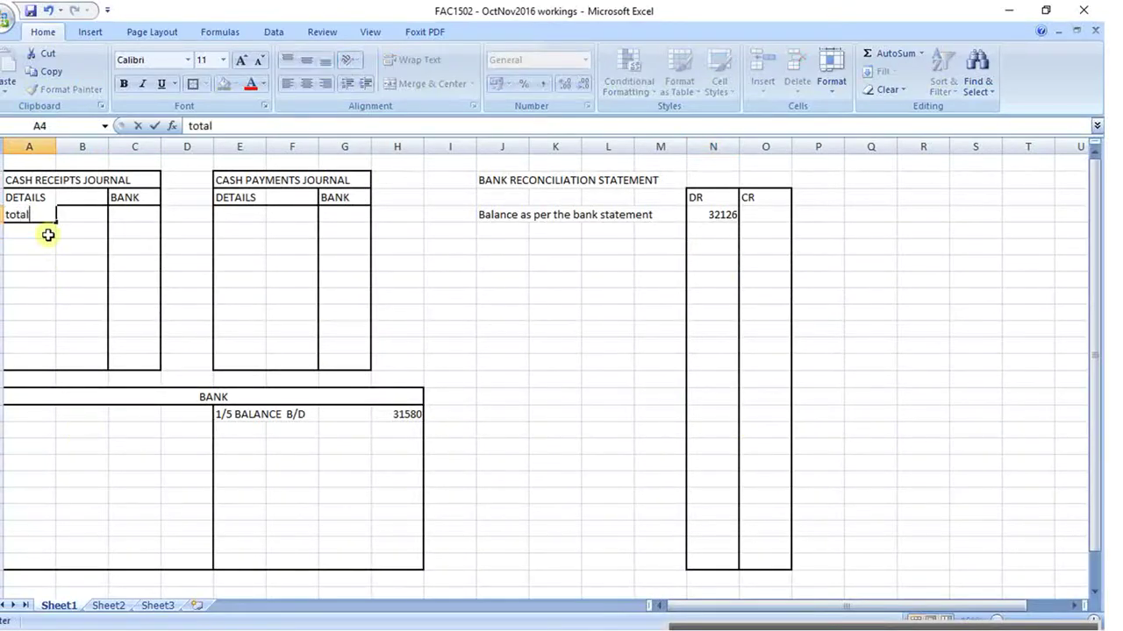
{"action": "key", "text": "Return"}
{"action": "key", "text": "Right"}
{"action": "key", "text": "Right"}
{"action": "key", "text": "Right"}
{"action": "key", "text": "Right"}
{"action": "key", "text": "Up"}
{"action": "type", "text": "total"}
- Check the cash receipts journal total in the exam paper and enter 51250 in C4
{"action": "key", "text": "Left"}
{"action": "key", "text": "Left"}
{"action": "key", "text": "alt+Tab"}
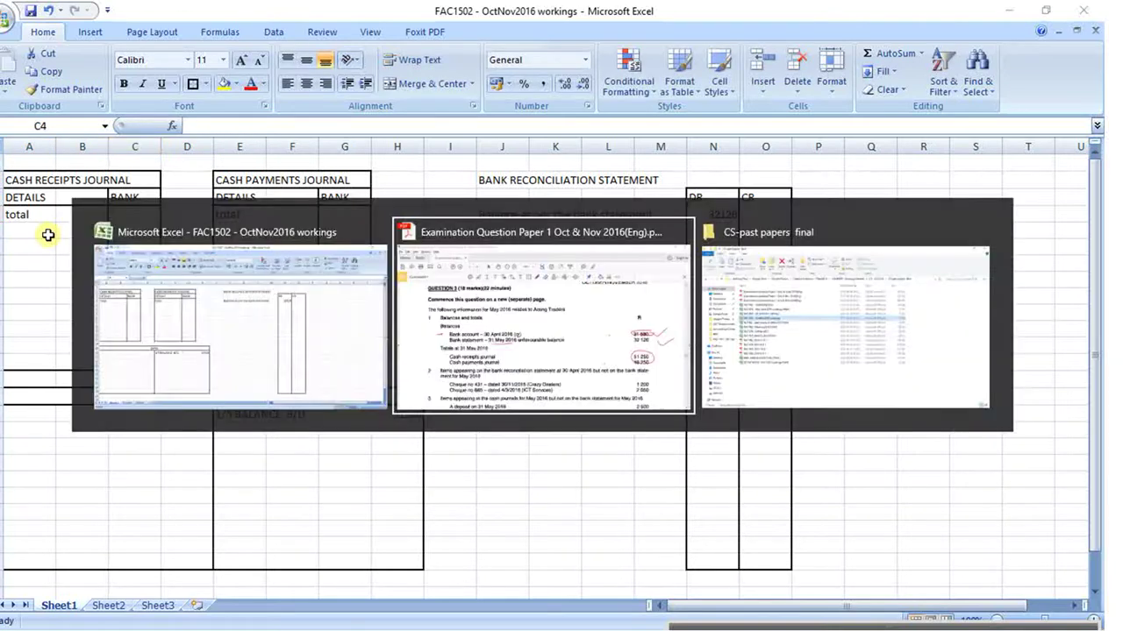
{"action": "key", "text": "alt+Tab"}
{"action": "type", "text": "512"}
{"action": "key", "text": "Return"}
- Check the cash payments journal total in the exam paper and enter 48250 in G4
{"action": "key", "text": "Right"}
{"action": "key", "text": "Right"}
{"action": "key", "text": "Right"}
{"action": "key", "text": "Right"}
{"action": "key", "text": "Up"}
{"action": "key", "text": "alt+Tab"}
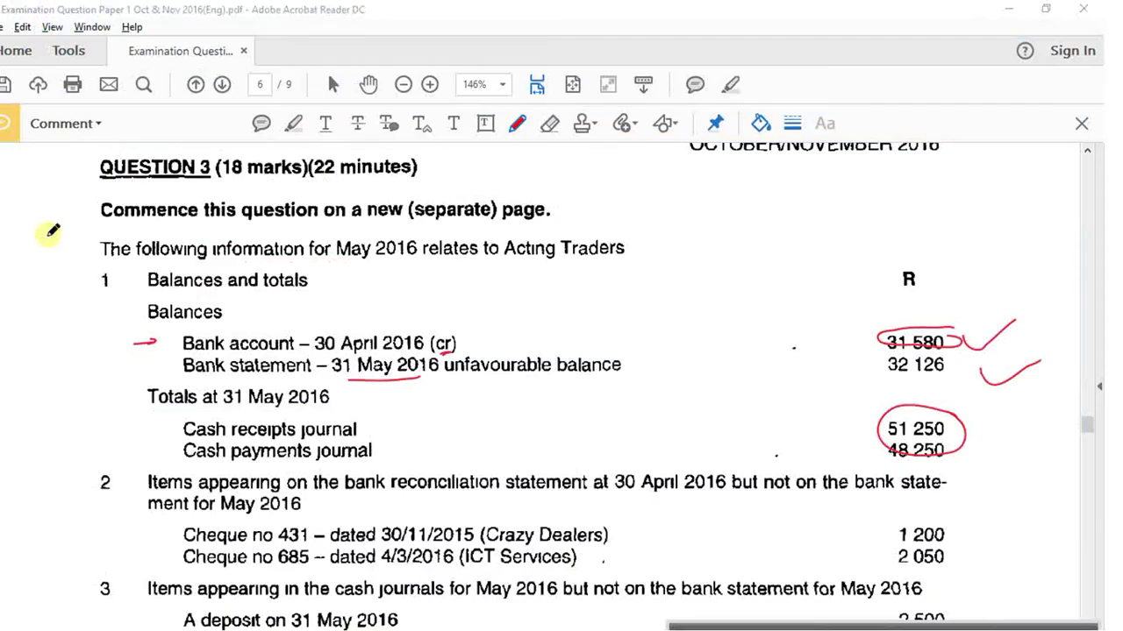
{"action": "key", "text": "alt+Tab"}
{"action": "type", "text": "48250"}
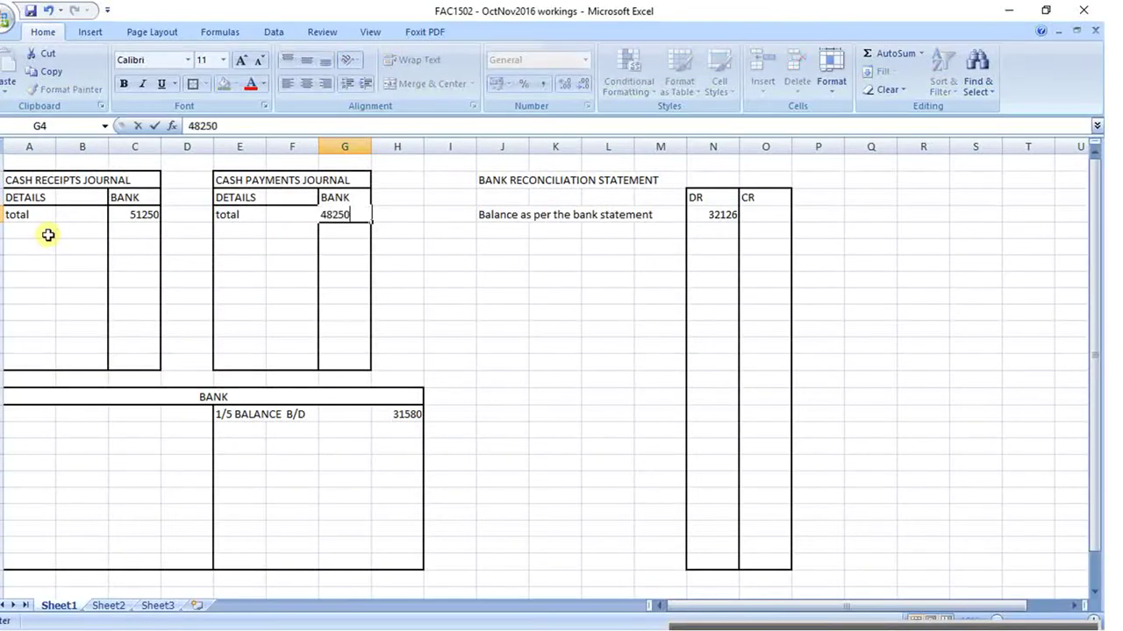
{"action": "key", "text": "Return"}
- Switch to the exam paper in Acrobat Reader, underline "May 2016" in item 2 and circle "2015" in the date of cheque 431
{"action": "key", "text": "alt+Tab"}
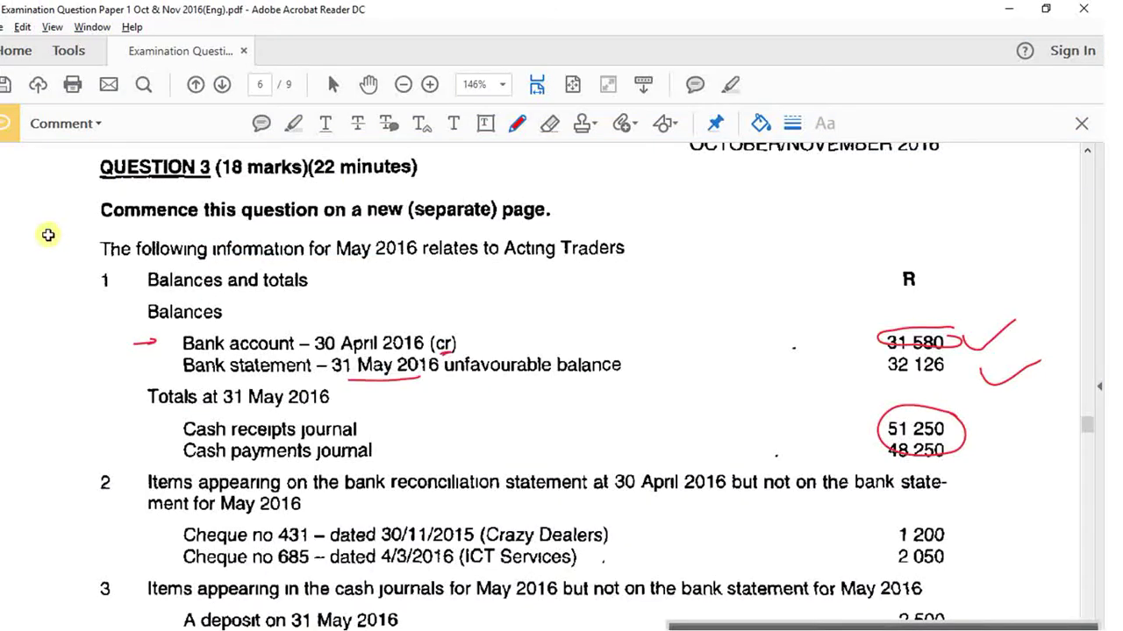
{"action": "scroll", "coordinate": [691, 485], "scroll_direction": "down", "scroll_amount": 3}
{"action": "scroll", "coordinate": [693, 485], "scroll_direction": "down", "scroll_amount": 3}
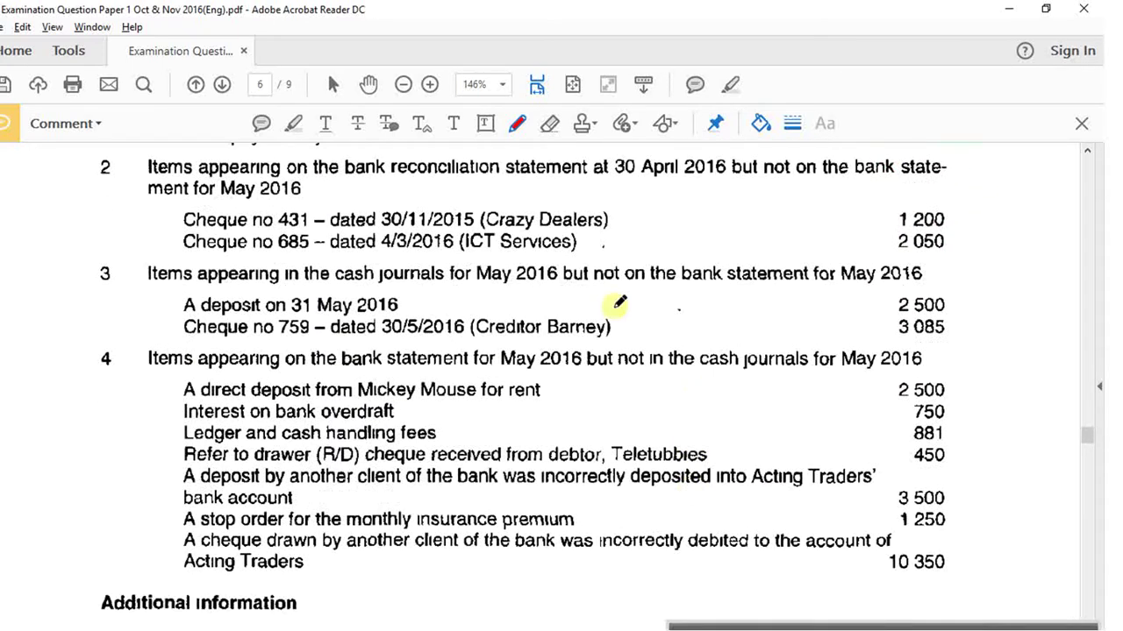
{"action": "left_click_drag", "start_coordinate": [225, 203], "coordinate": [323, 202]}
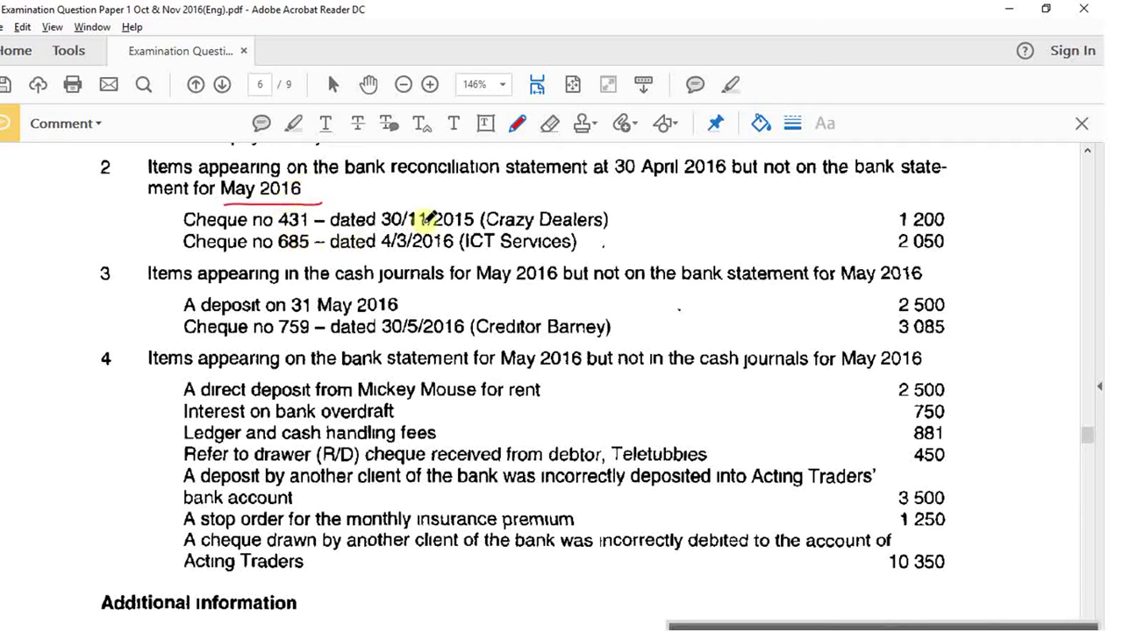
{"action": "mouse_move", "coordinate": [471, 209]}
{"action": "left_mouse_down"}
{"action": "mouse_move", "coordinate": [443, 203]}
{"action": "mouse_move", "coordinate": [430, 229]}
{"action": "mouse_move", "coordinate": [456, 220]}
{"action": "mouse_move", "coordinate": [439, 209]}
{"action": "left_mouse_up"}
- Review the remaining items and additional information of Question 3, and underline the 30/11/2015 date of cheque 431 in red
{"action": "scroll", "coordinate": [458, 283], "scroll_direction": "down", "scroll_amount": 2}
{"action": "scroll", "coordinate": [289, 204], "scroll_direction": "up", "scroll_amount": 1}
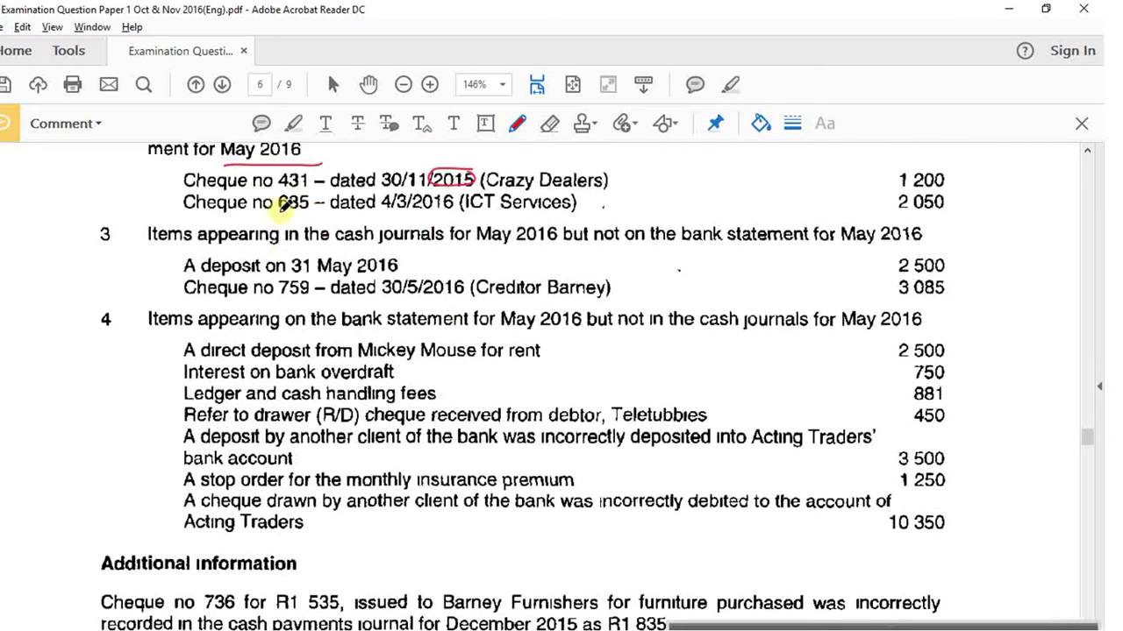
{"action": "scroll", "coordinate": [204, 281], "scroll_direction": "down", "scroll_amount": 1}
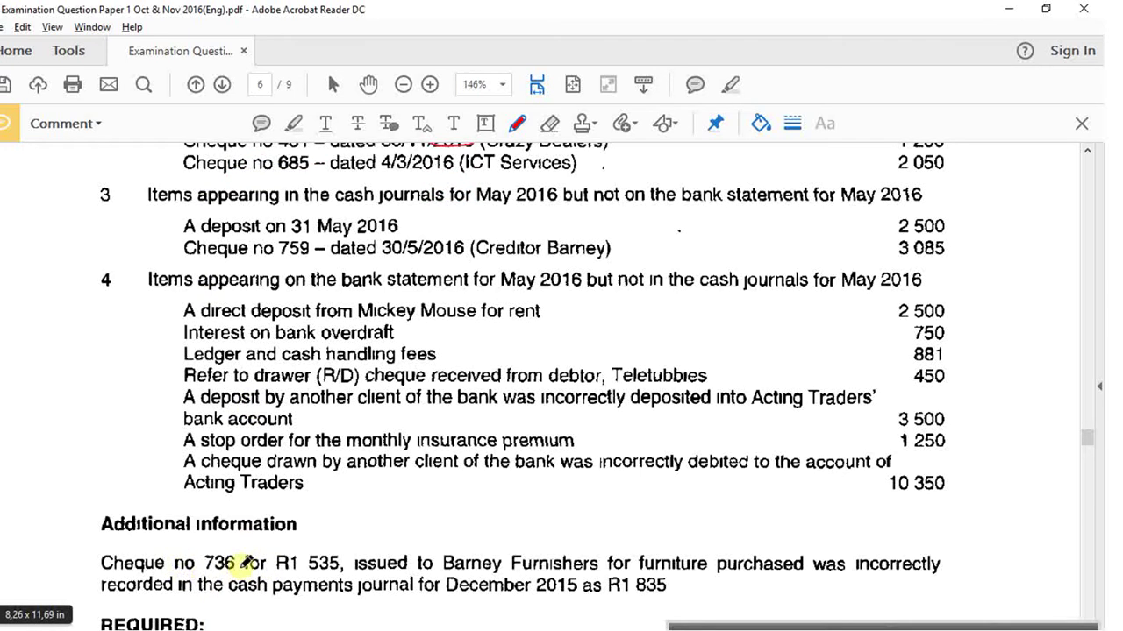
{"action": "scroll", "coordinate": [244, 566], "scroll_direction": "down", "scroll_amount": 5}
{"action": "scroll", "coordinate": [243, 566], "scroll_direction": "up", "scroll_amount": 8}
{"action": "mouse_move", "coordinate": [436, 257]}
{"action": "left_mouse_down"}
{"action": "mouse_move", "coordinate": [384, 267]}
{"action": "mouse_move", "coordinate": [461, 268]}
{"action": "mouse_move", "coordinate": [470, 256]}
{"action": "left_mouse_up"}
{"action": "scroll", "coordinate": [470, 258], "scroll_direction": "up", "scroll_amount": 1}
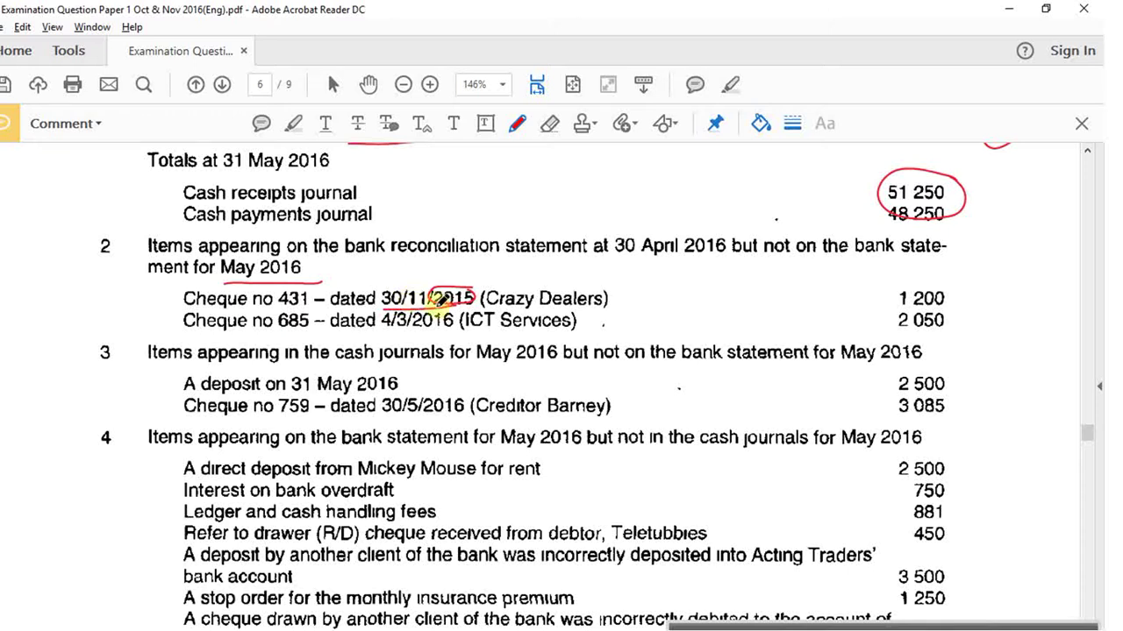
- Draw a red arrow beside the cheque 431 line and handwrite "stale" after it
{"action": "mouse_move", "coordinate": [625, 298]}
{"action": "left_mouse_down"}
{"action": "mouse_move", "coordinate": [672, 298]}
{"action": "mouse_move", "coordinate": [650, 304]}
{"action": "left_mouse_up"}
{"action": "mouse_move", "coordinate": [710, 280]}
{"action": "left_mouse_down"}
{"action": "mouse_move", "coordinate": [697, 292]}
{"action": "mouse_move", "coordinate": [731, 290]}
{"action": "left_mouse_up"}
{"action": "left_click_drag", "start_coordinate": [721, 282], "coordinate": [774, 268]}
{"action": "left_click_drag", "start_coordinate": [780, 281], "coordinate": [801, 283]}
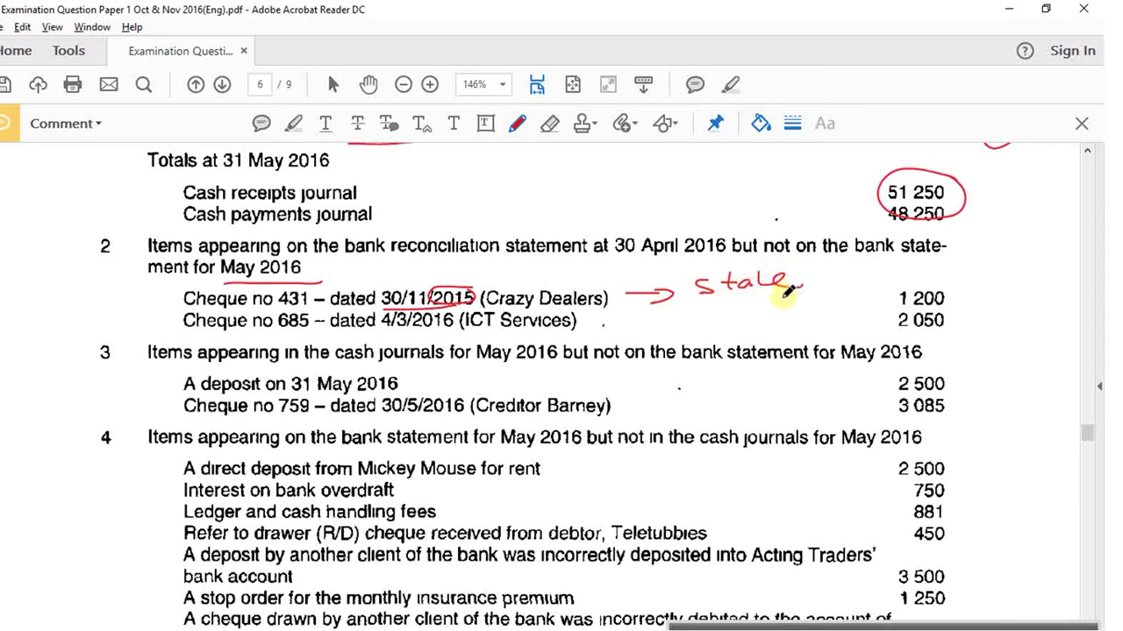
{"action": "scroll", "coordinate": [726, 330], "scroll_direction": "down", "scroll_amount": 2}
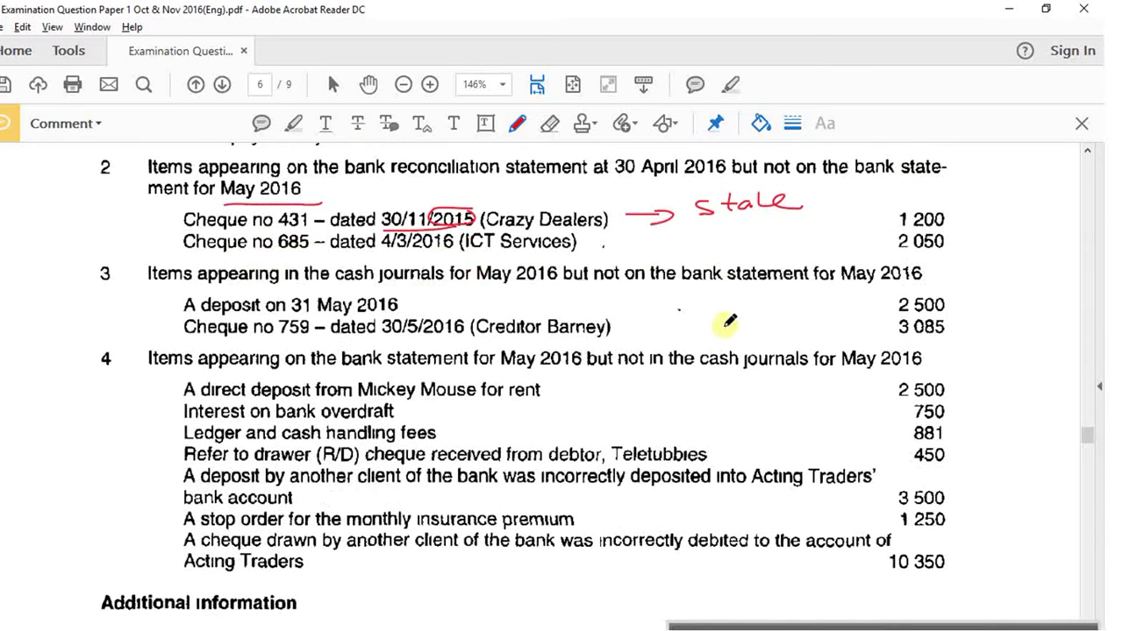
- Switch to the Excel workings and enter "stale cheque" in A5 of the cash receipts journal
{"action": "key", "text": "alt+Tab"}
{"action": "left_click", "coordinate": [20, 230]}
{"action": "left_click_drag", "start_coordinate": [22, 180], "coordinate": [150, 353]}
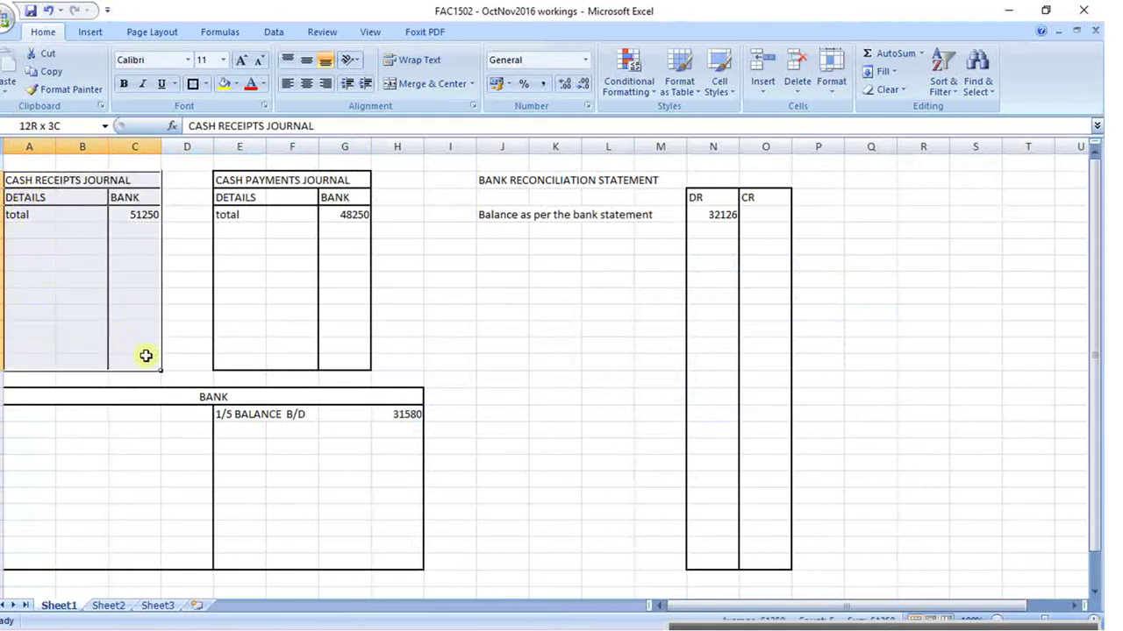
{"action": "left_click", "coordinate": [34, 235]}
{"action": "type", "text": "stat"}
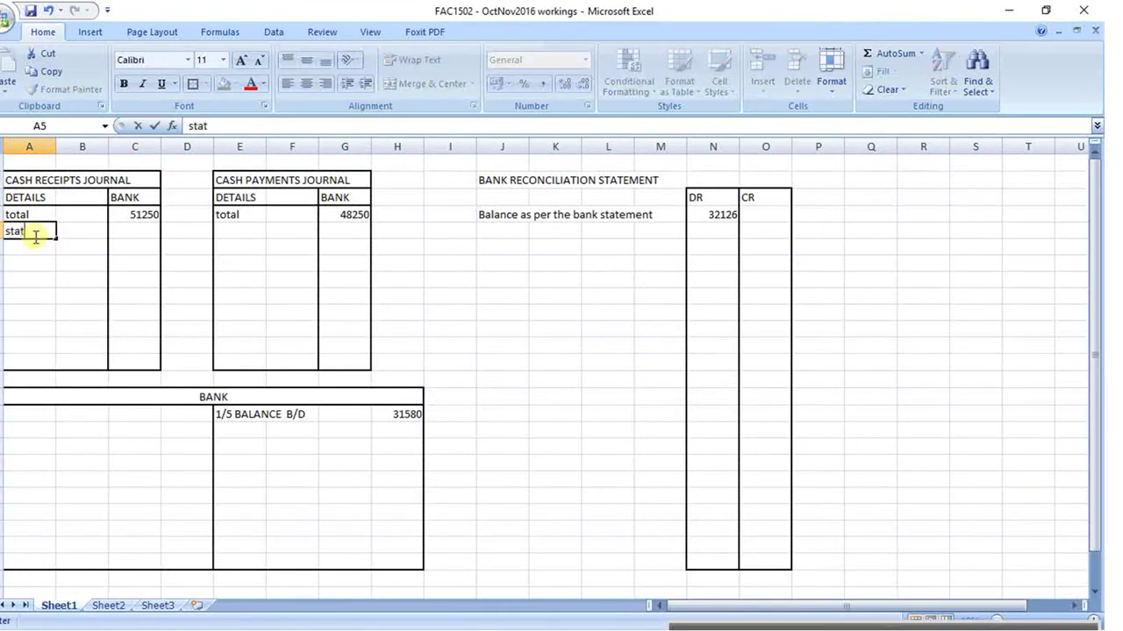
{"action": "key", "text": "BackSpace"}
{"action": "type", "text": "le chque"}
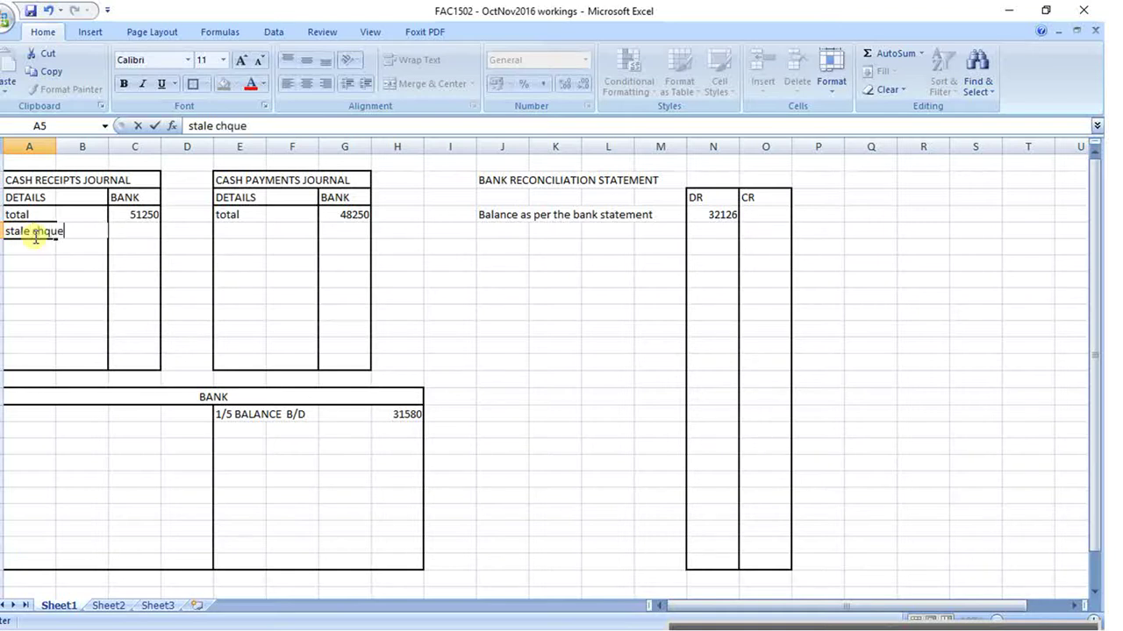
{"action": "key", "text": "BackSpace"}
{"action": "key", "text": "BackSpace"}
{"action": "type", "text": "equw"}
{"action": "key", "text": "Return"}
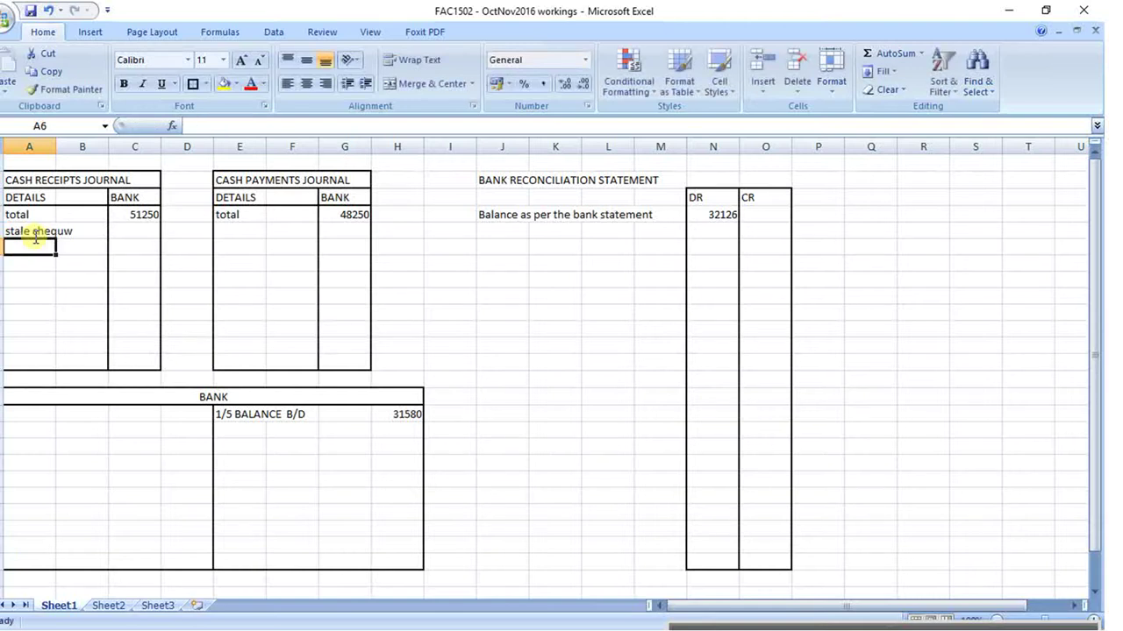
{"action": "left_click", "coordinate": [33, 233]}
{"action": "left_click", "coordinate": [275, 122]}
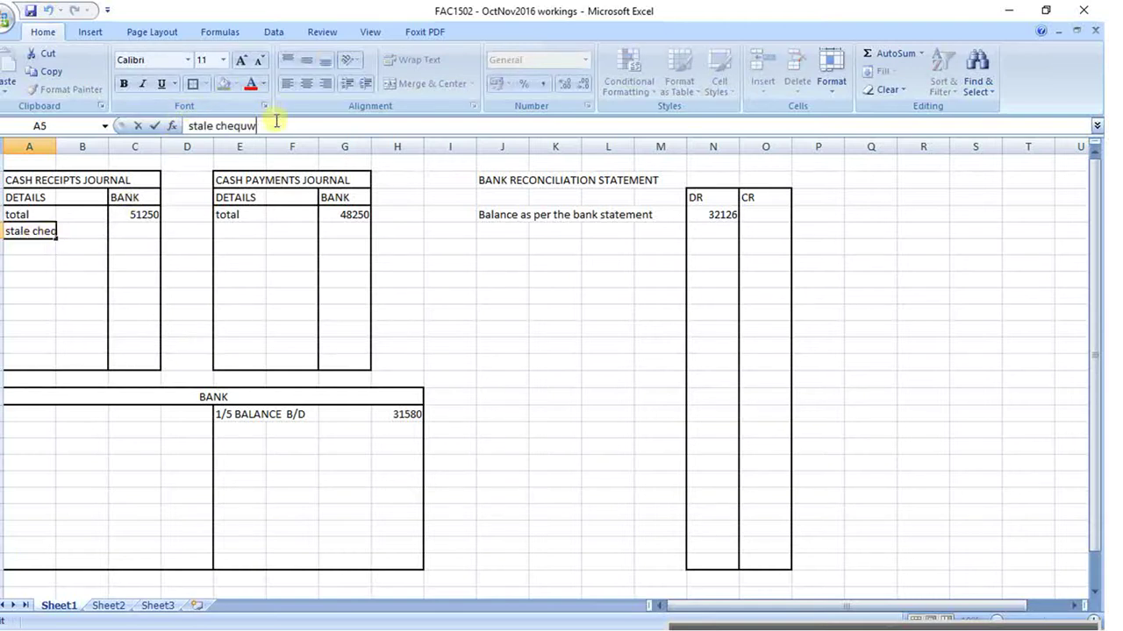
{"action": "type", "text": "e"}
{"action": "key", "text": "Return"}
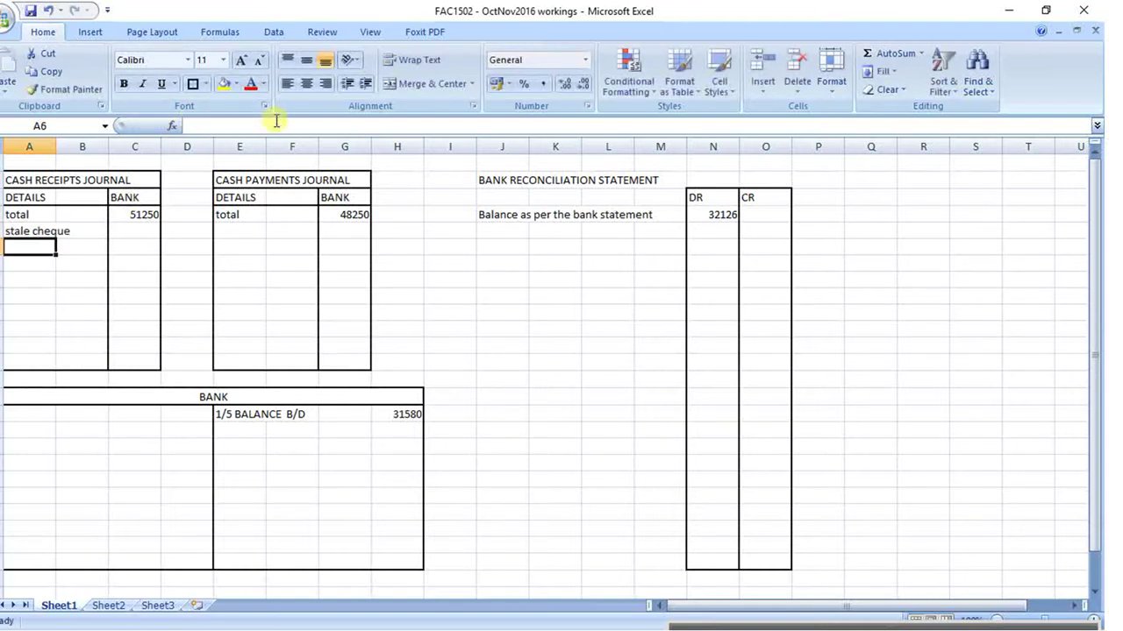
- Check the amount of cheque 431 in the exam paper and enter 1200 in C5 for the stale cheque
{"action": "key", "text": "Up"}
{"action": "key", "text": "Right"}
{"action": "key", "text": "alt+Tab"}
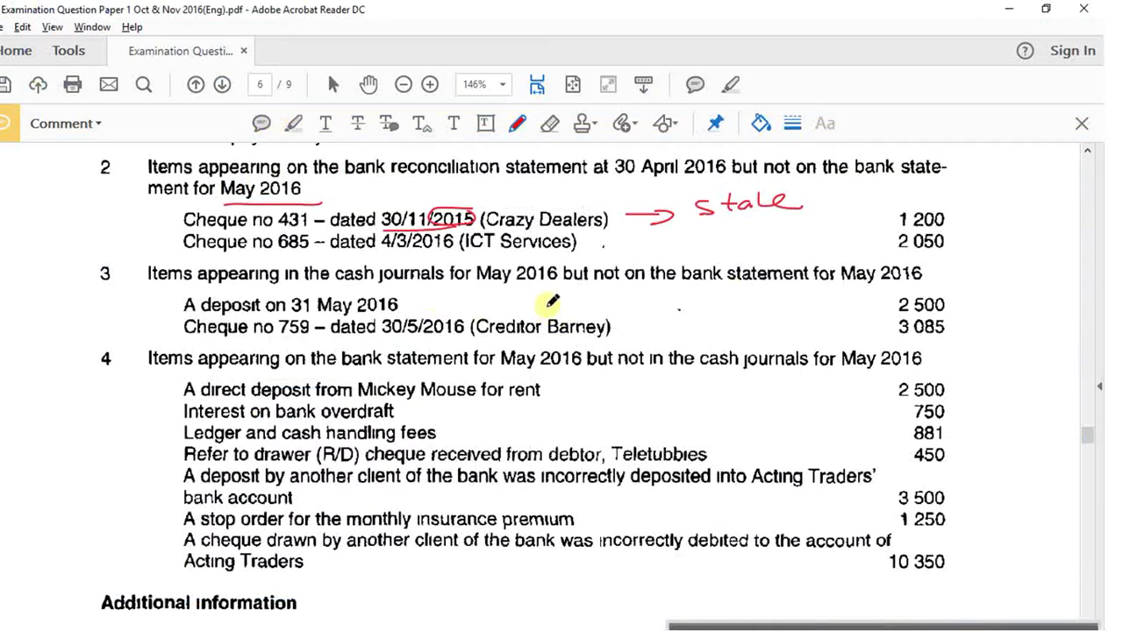
{"action": "key", "text": "alt+Tab"}
{"action": "type", "text": "1200"}
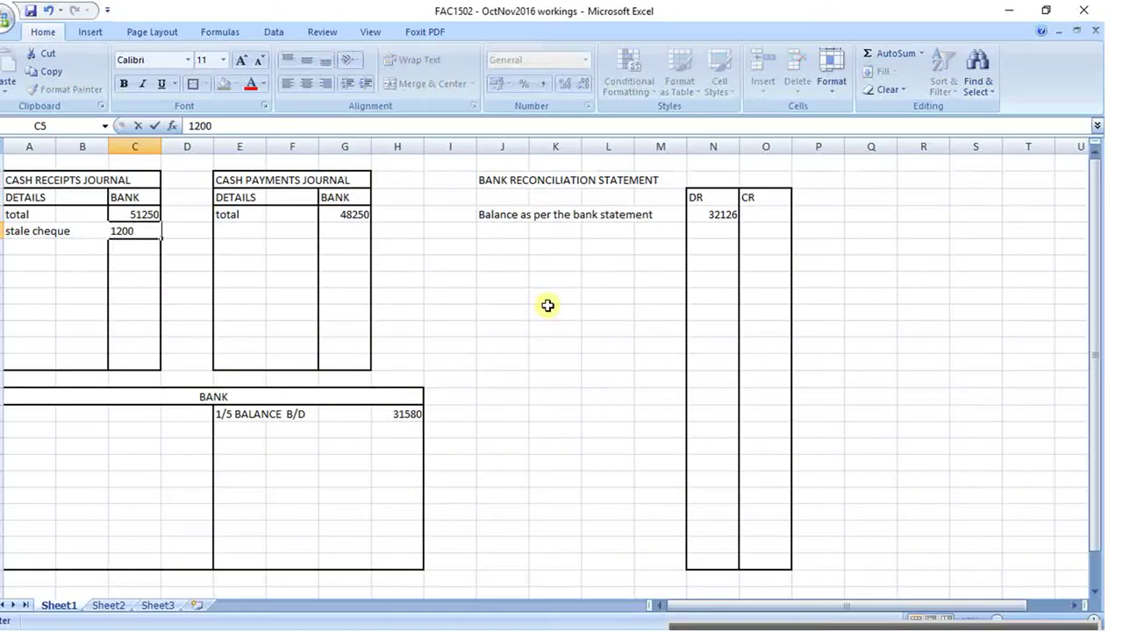
{"action": "key", "text": "Return"}
- Switch to the exam paper in Acrobat Reader and circle cheque number 685 in red under item 2
{"action": "key", "text": "alt+Tab"}
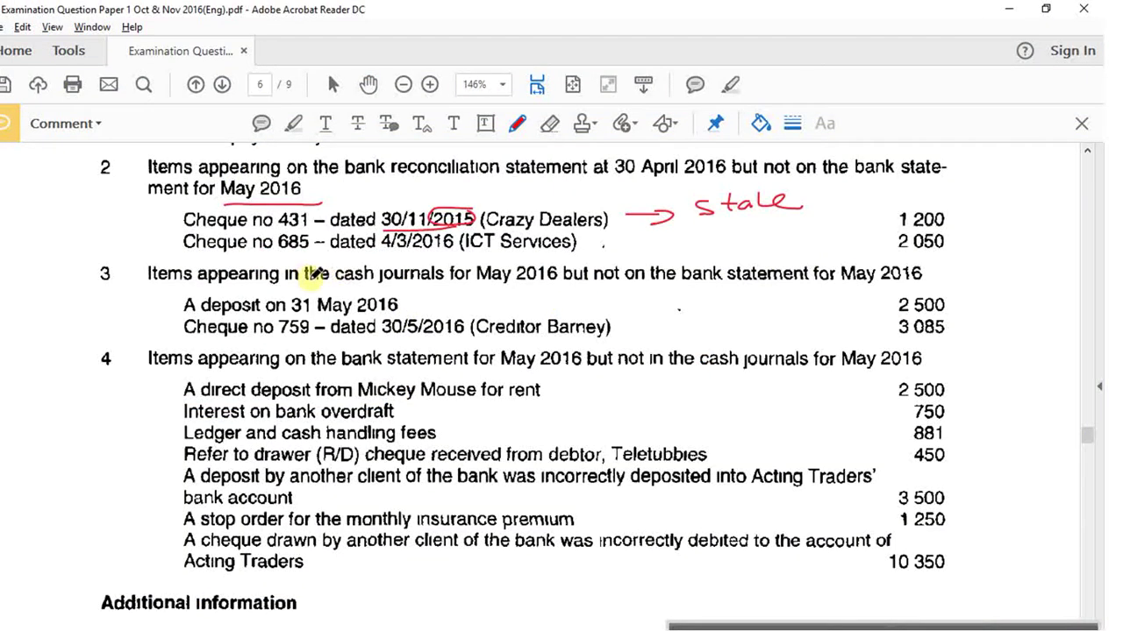
{"action": "scroll", "coordinate": [324, 279], "scroll_direction": "down", "scroll_amount": 2}
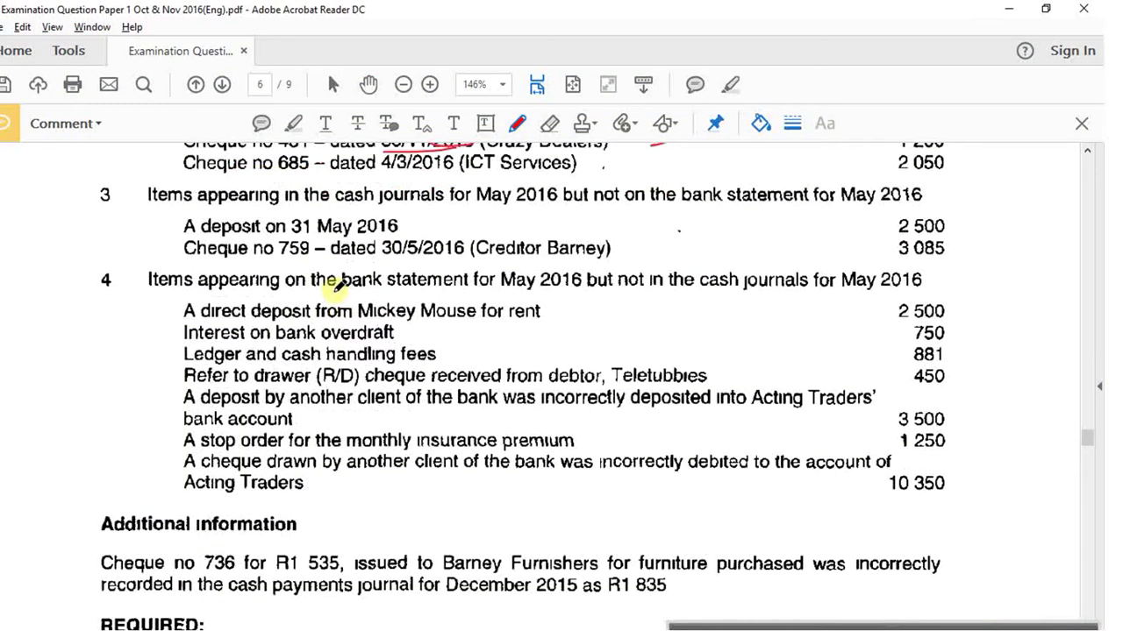
{"action": "scroll", "coordinate": [473, 561], "scroll_direction": "up", "scroll_amount": 2}
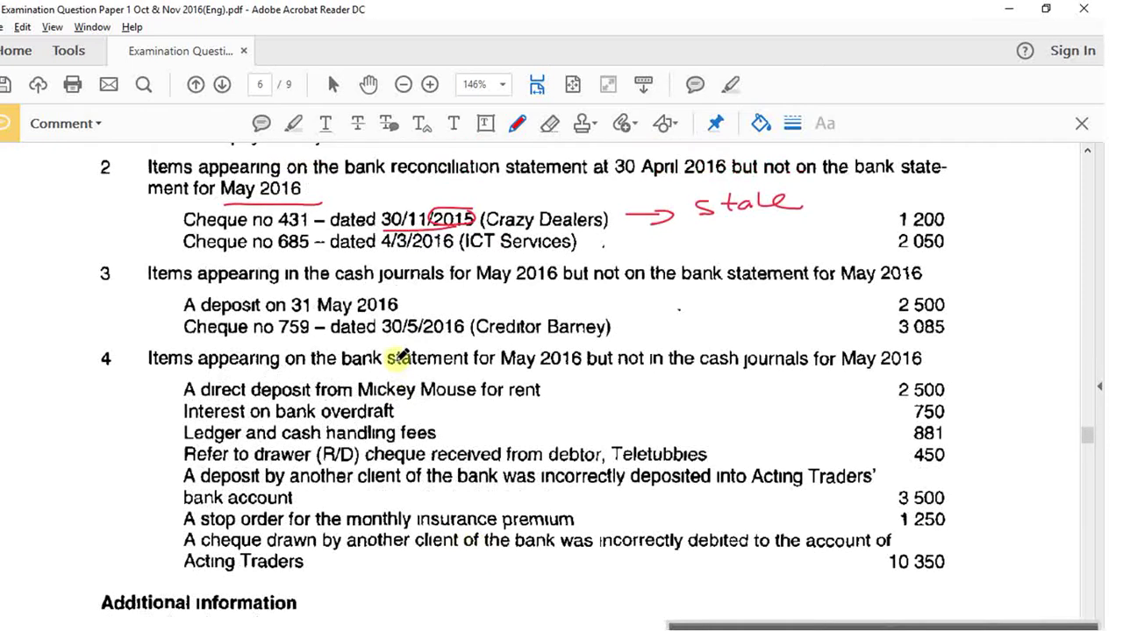
{"action": "left_click_drag", "start_coordinate": [298, 227], "coordinate": [307, 229]}
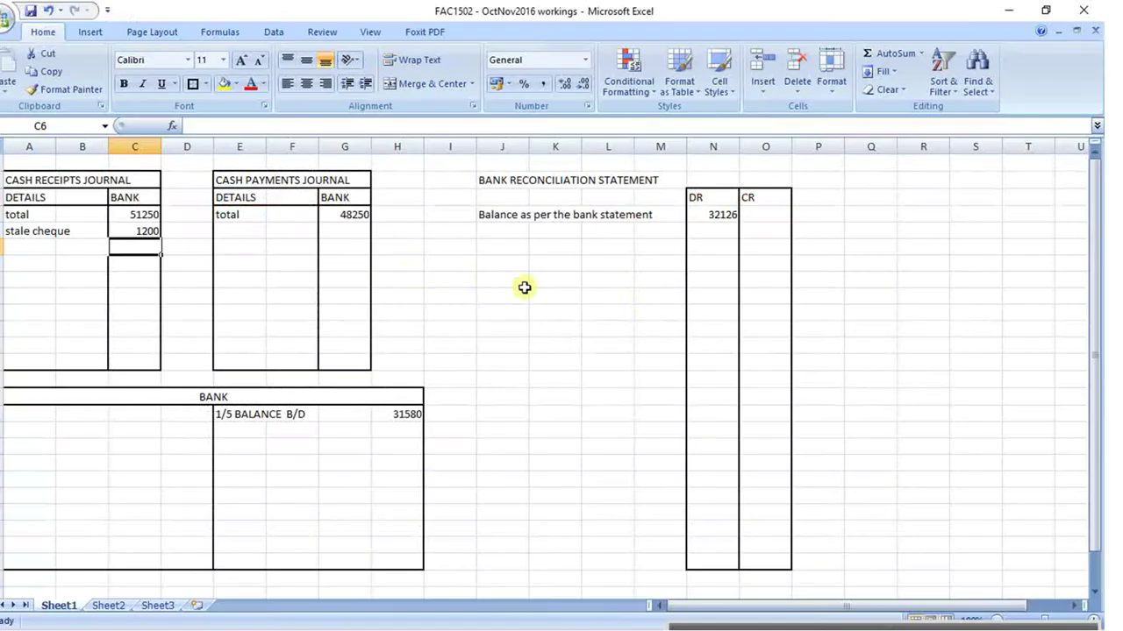
- Switch to the Excel workings and enter "outstanding cheque 685" in J5 of the bank reconciliation statement
{"action": "key", "text": "alt+Tab"}
{"action": "left_click", "coordinate": [519, 234]}
{"action": "type", "text": "ou"}
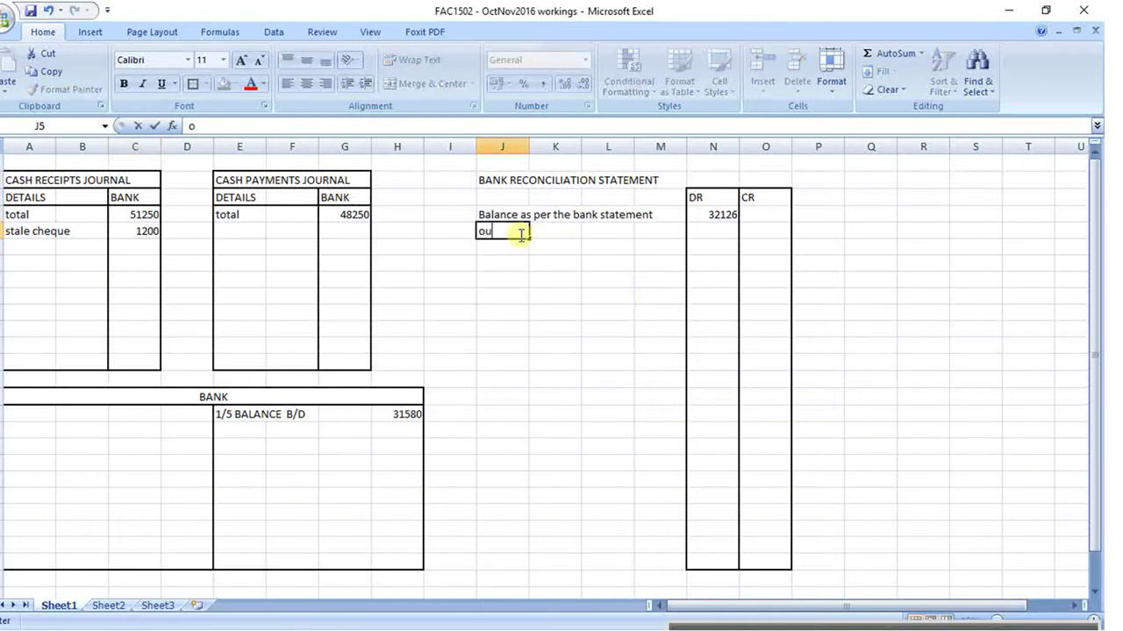
{"action": "type", "text": "tstanding "}
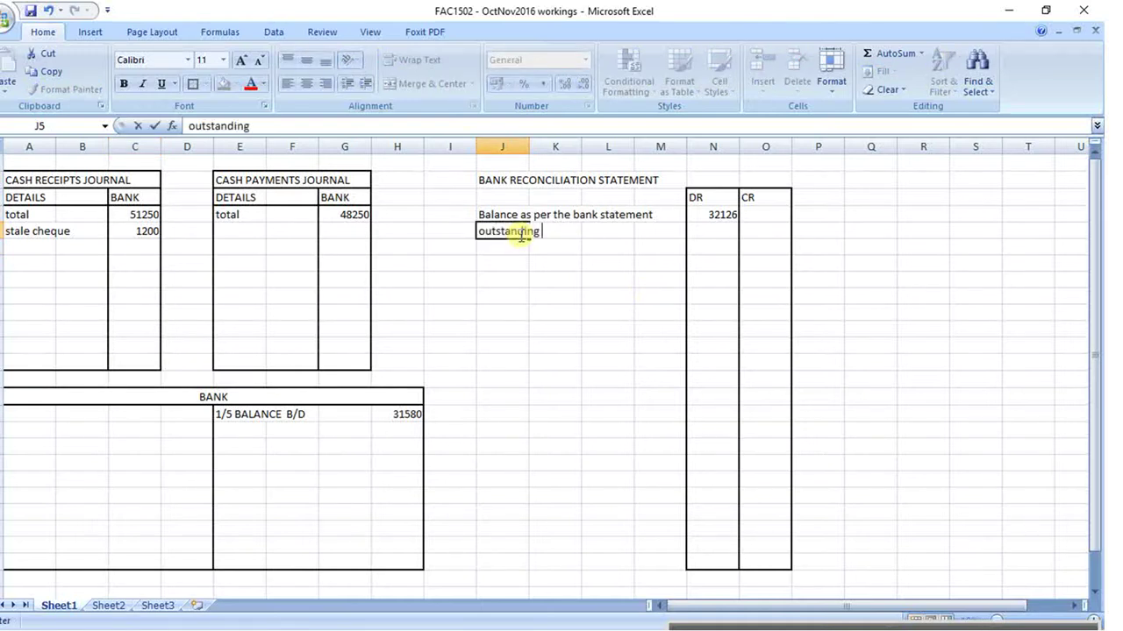
{"action": "type", "text": "cheque"}
{"action": "key", "text": "BackSpace"}
{"action": "key", "text": "BackSpace"}
{"action": "key", "text": "BackSpace"}
{"action": "key", "text": "BackSpace"}
{"action": "type", "text": "equ"}
{"action": "key", "text": "alt+Tab"}
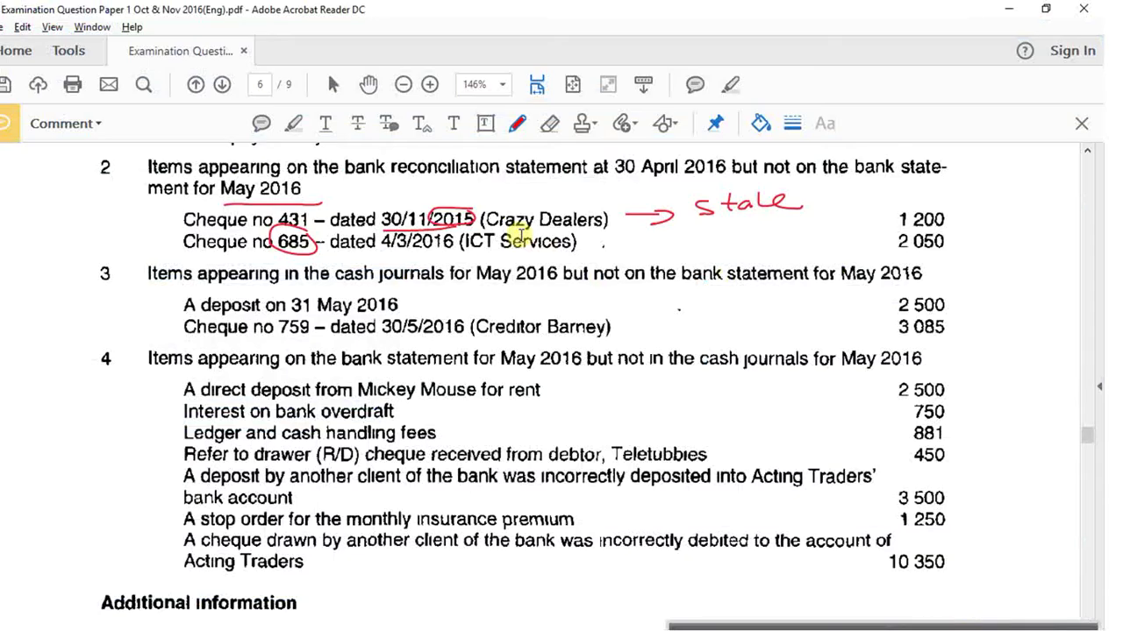
{"action": "key", "text": "alt+Tab"}
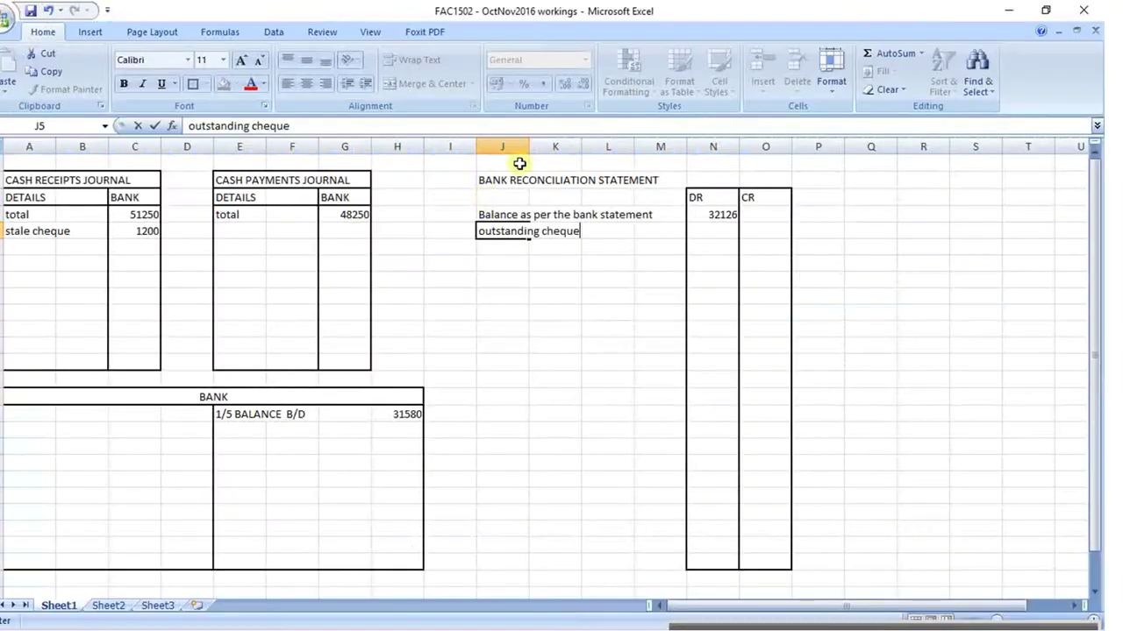
{"action": "type", "text": "85"}
{"action": "key", "text": "Return"}
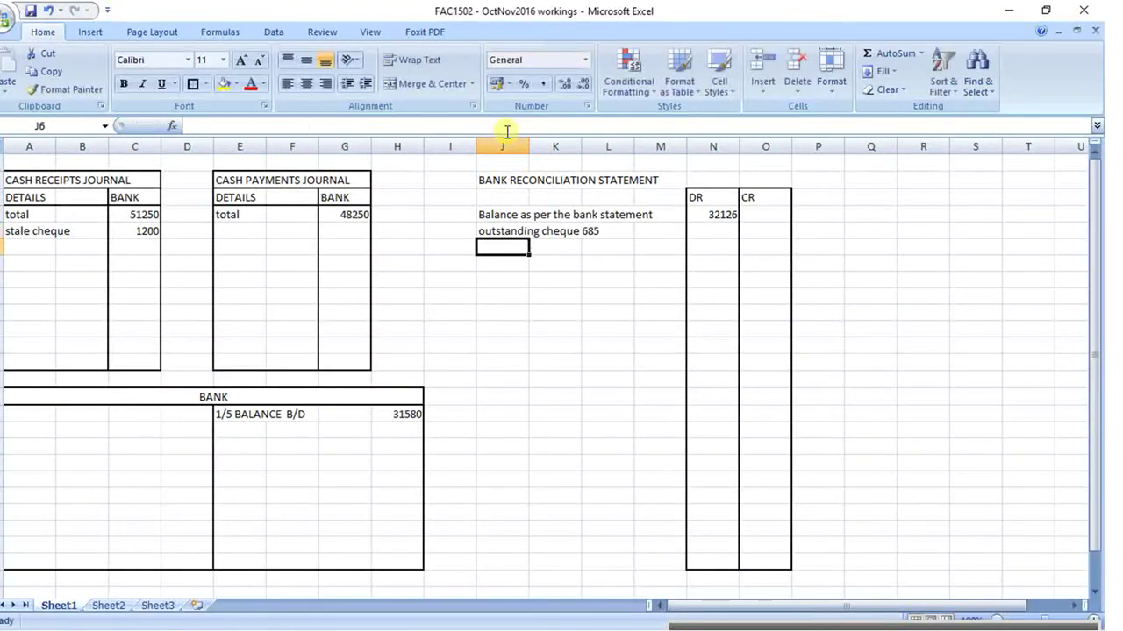
- Check the amount of cheque 685 in the exam paper and enter 2050 in N5 of the reconciliation's DR column
{"action": "key", "text": "Right"}
{"action": "key", "text": "Right"}
{"action": "key", "text": "Right"}
{"action": "key", "text": "Right"}
{"action": "key", "text": "Up"}
{"action": "key", "text": "alt+Tab"}
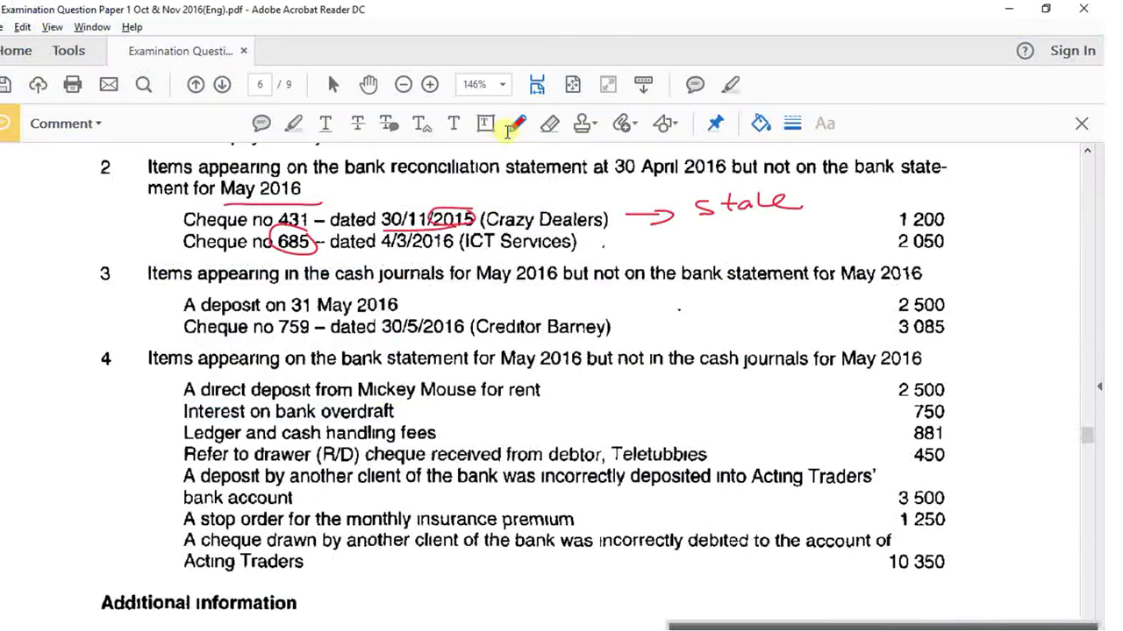
{"action": "key", "text": "alt+Tab"}
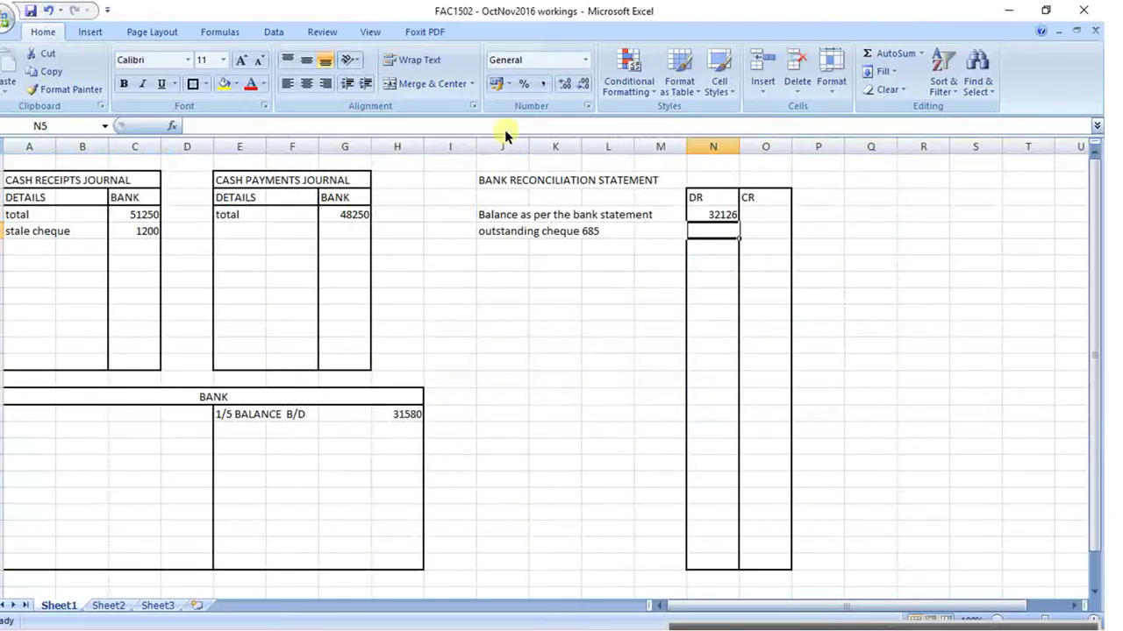
{"action": "type", "text": "2050"}
{"action": "key", "text": "Return"}
- Switch to the exam paper in Acrobat Reader and circle and underline "cash journals" in red in the item 3 heading
{"action": "key", "text": "alt+Tab"}
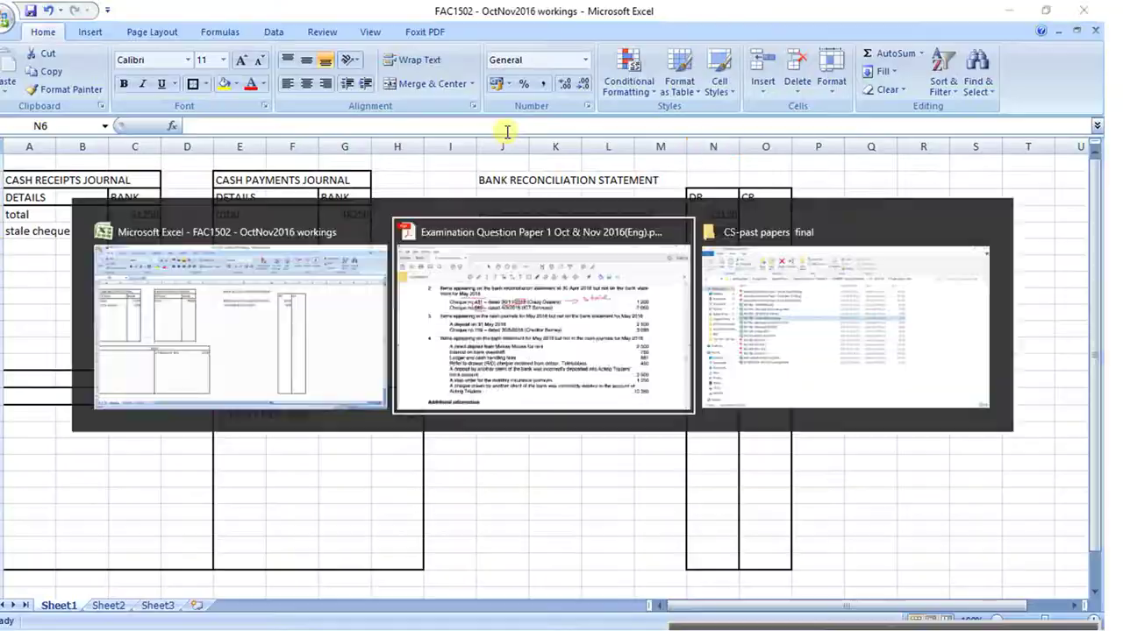
{"action": "scroll", "coordinate": [671, 342], "scroll_direction": "down", "scroll_amount": 1}
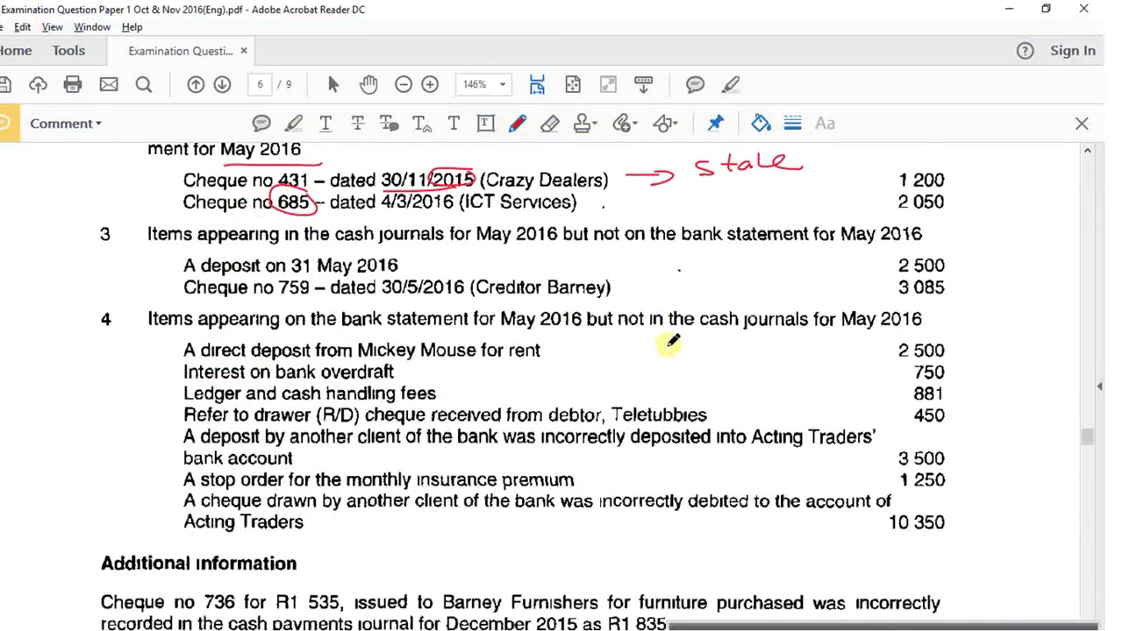
{"action": "scroll", "coordinate": [670, 342], "scroll_direction": "down", "scroll_amount": 1}
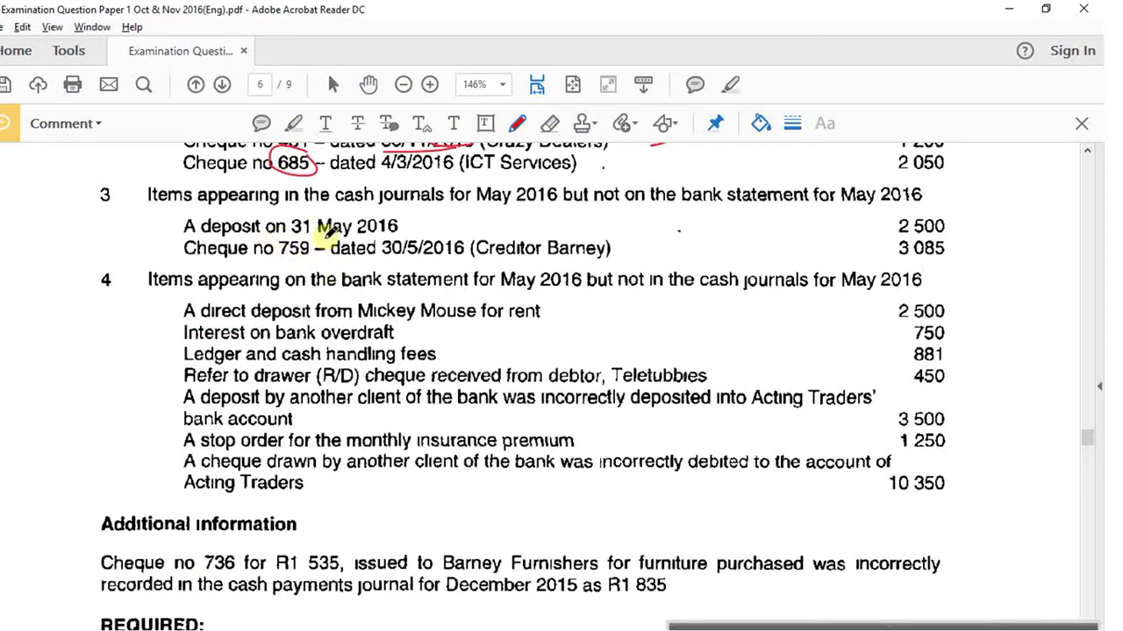
{"action": "mouse_move", "coordinate": [335, 210]}
{"action": "left_mouse_down"}
{"action": "mouse_move", "coordinate": [441, 208]}
{"action": "mouse_move", "coordinate": [338, 184]}
{"action": "mouse_move", "coordinate": [447, 196]}
{"action": "left_mouse_up"}
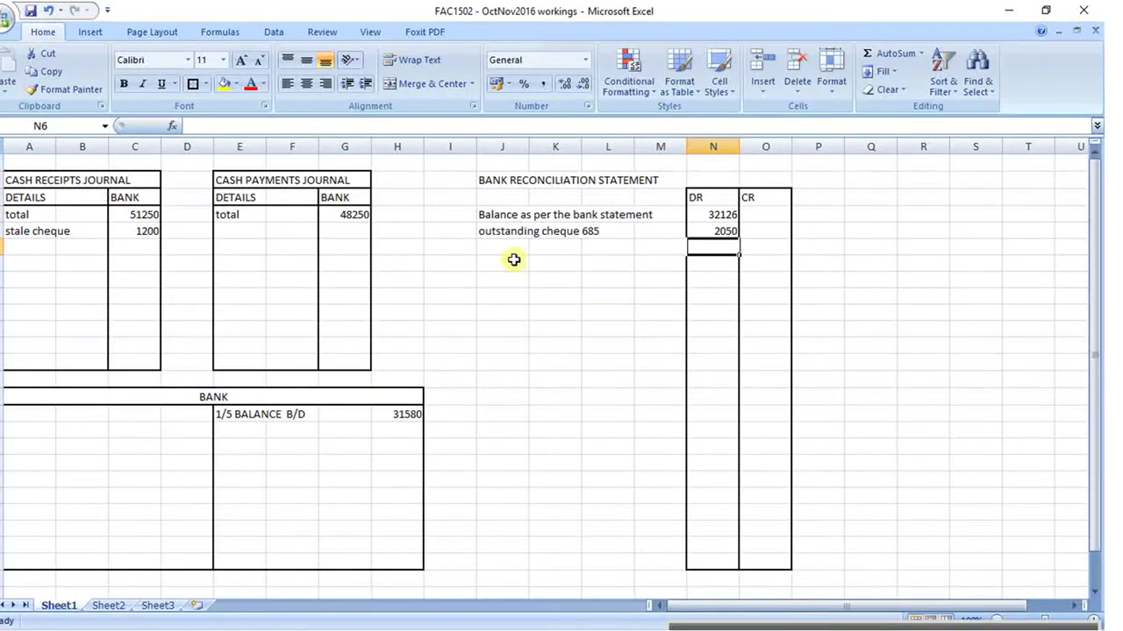
- In the Excel workings, enter "outstanding deposit" in J6 and its amount from the exam paper, 2500, in O6
{"action": "left_click", "coordinate": [513, 247]}
{"action": "type", "text": "outstanding"}
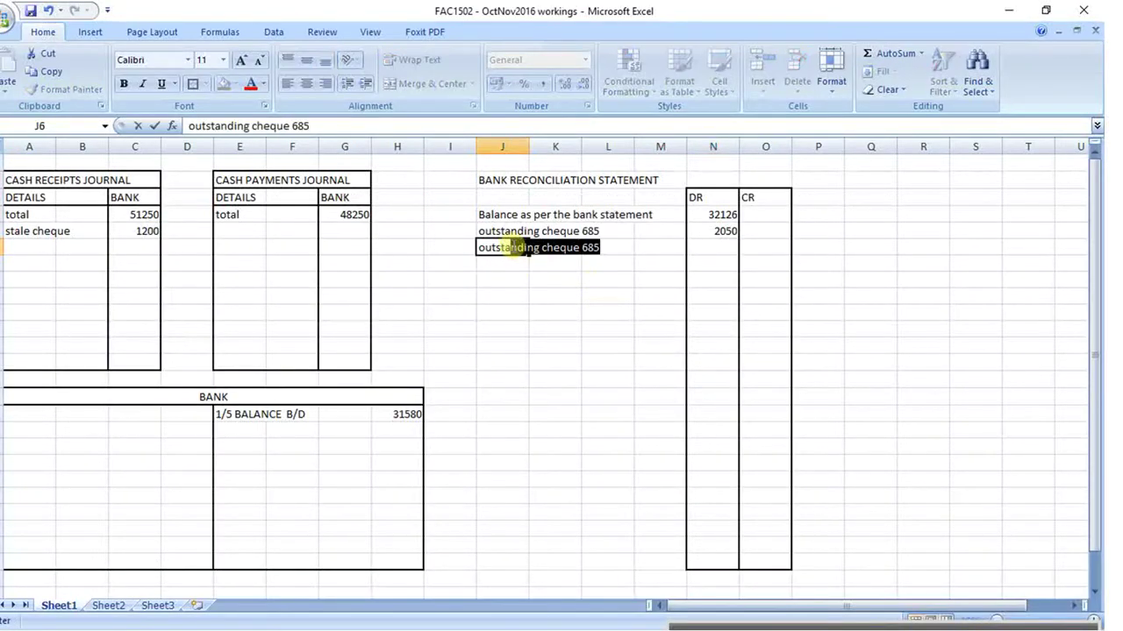
{"action": "type", "text": " deposit"}
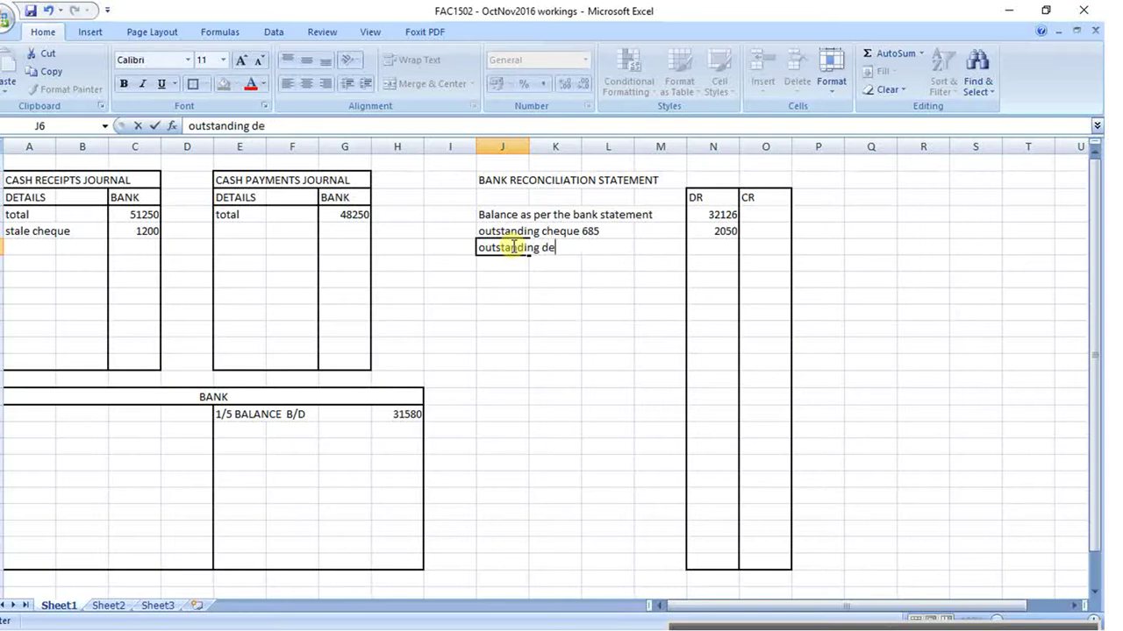
{"action": "key", "text": "Tab"}
{"action": "key", "text": "Tab"}
{"action": "key", "text": "Tab"}
{"action": "key", "text": "Tab"}
{"action": "key", "text": "Tab"}
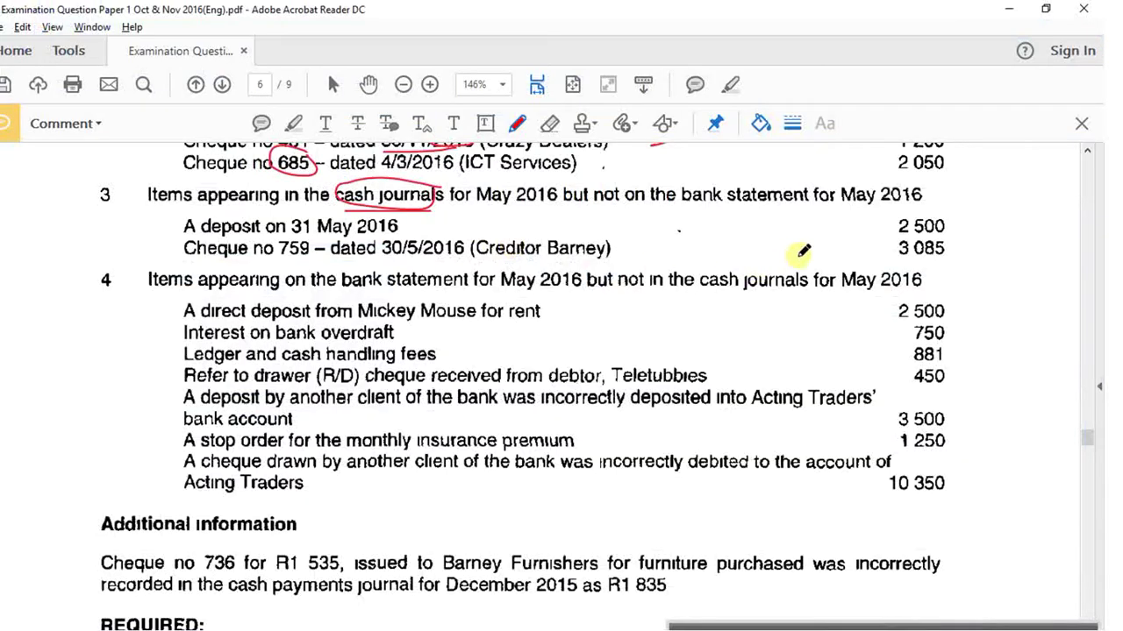
{"action": "type", "text": "2500"}
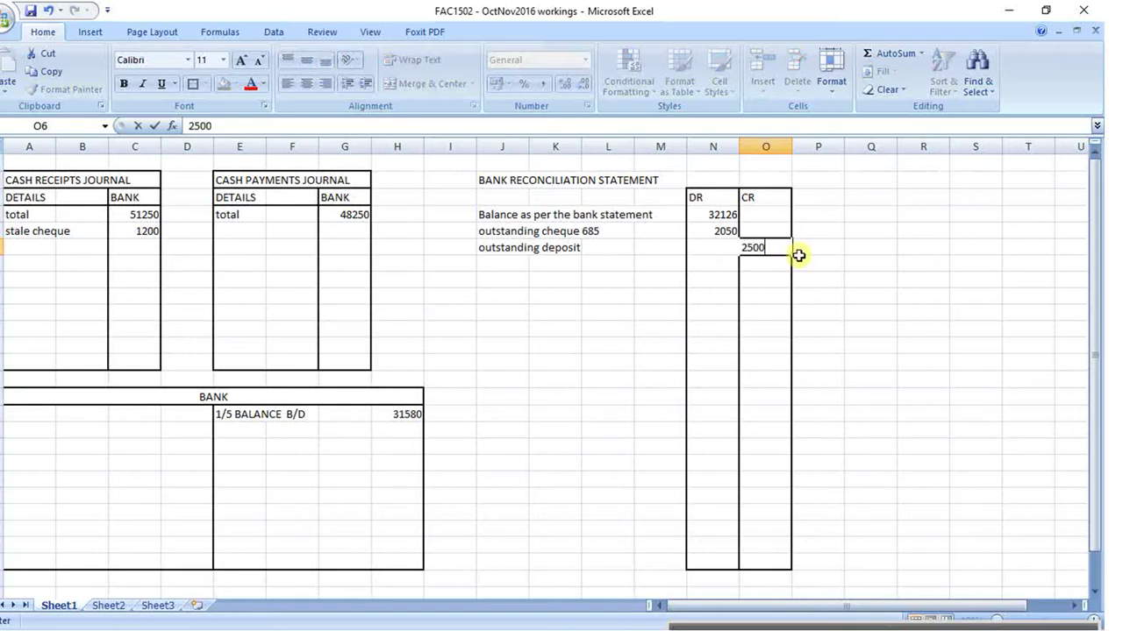
{"action": "key", "text": "Return"}
- Check item 3's cheque number in the exam paper, copy J5 to J7 and change the copied text to "outstanding cheque 759"
{"action": "key", "text": "Left"}
{"action": "key", "text": "Left"}
{"action": "key", "text": "Left"}
{"action": "key", "text": "Left"}
{"action": "key", "text": "Left"}
{"action": "key", "text": "alt+Tab"}
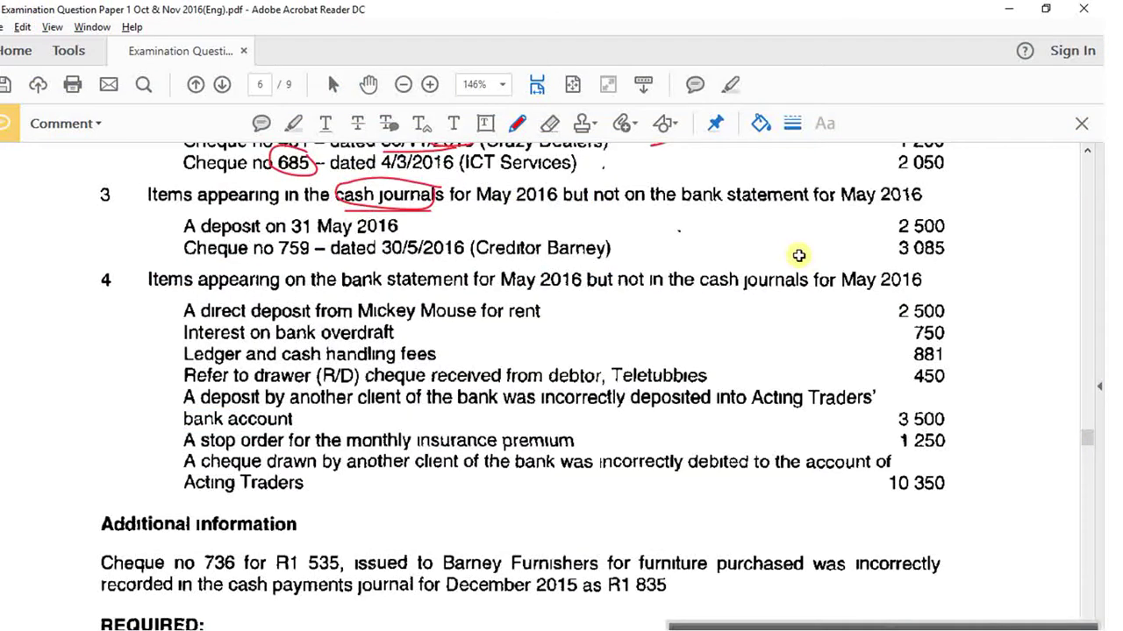
{"action": "key", "text": "alt+Tab"}
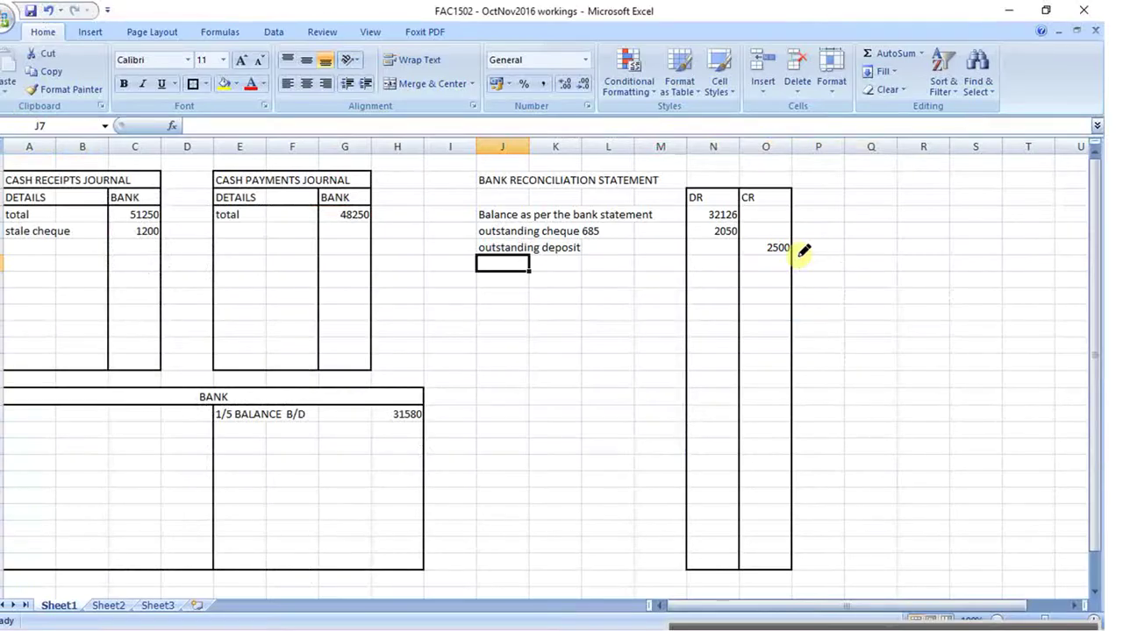
{"action": "key", "text": "Up"}
{"action": "key", "text": "Up"}
{"action": "key", "text": "ctrl+c"}
{"action": "key", "text": "Down"}
{"action": "key", "text": "Down"}
{"action": "key", "text": "ctrl+v"}
{"action": "key", "text": "F2"}
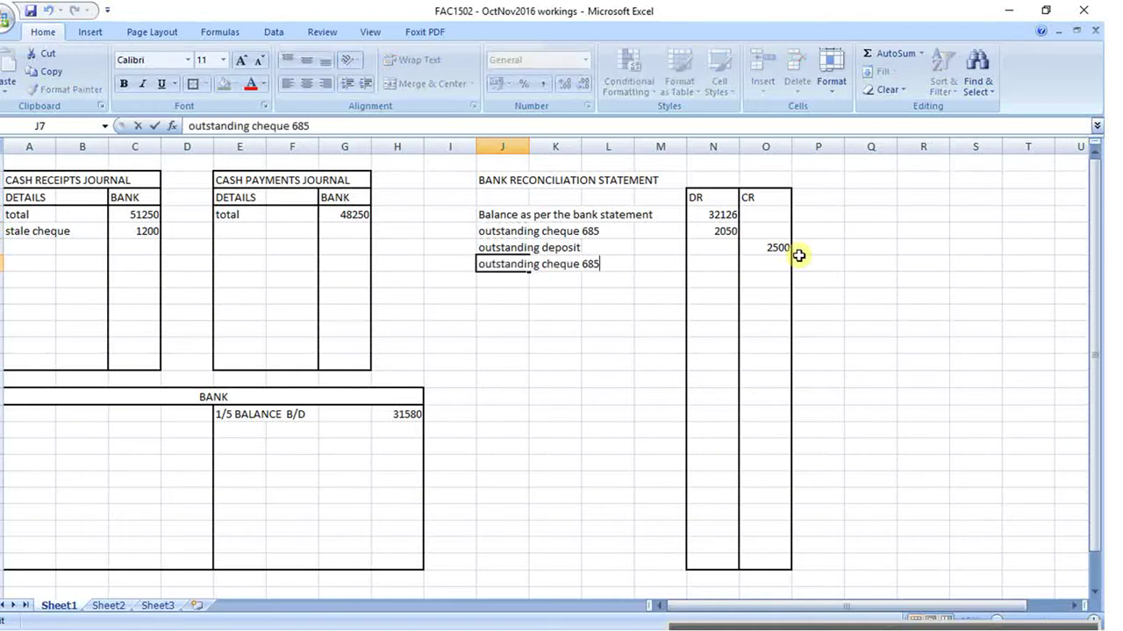
{"action": "key", "text": "BackSpace"}
{"action": "key", "text": "BackSpace"}
{"action": "key", "text": "BackSpace"}
{"action": "key", "text": "Return"}
- Check the amount of cheque 759 in the exam paper and enter 3085 in N7 of the reconciliation's DR column
{"action": "key", "text": "Right"}
{"action": "key", "text": "Right"}
{"action": "key", "text": "Right"}
{"action": "key", "text": "Up"}
{"action": "key", "text": "Right"}
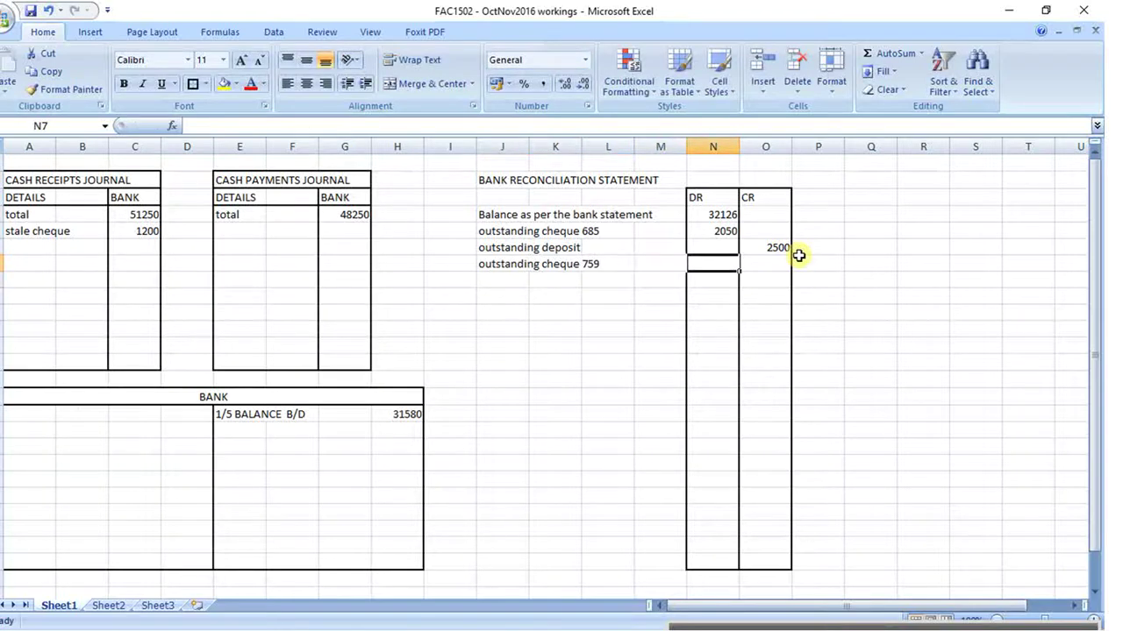
{"action": "key", "text": "alt+Tab"}
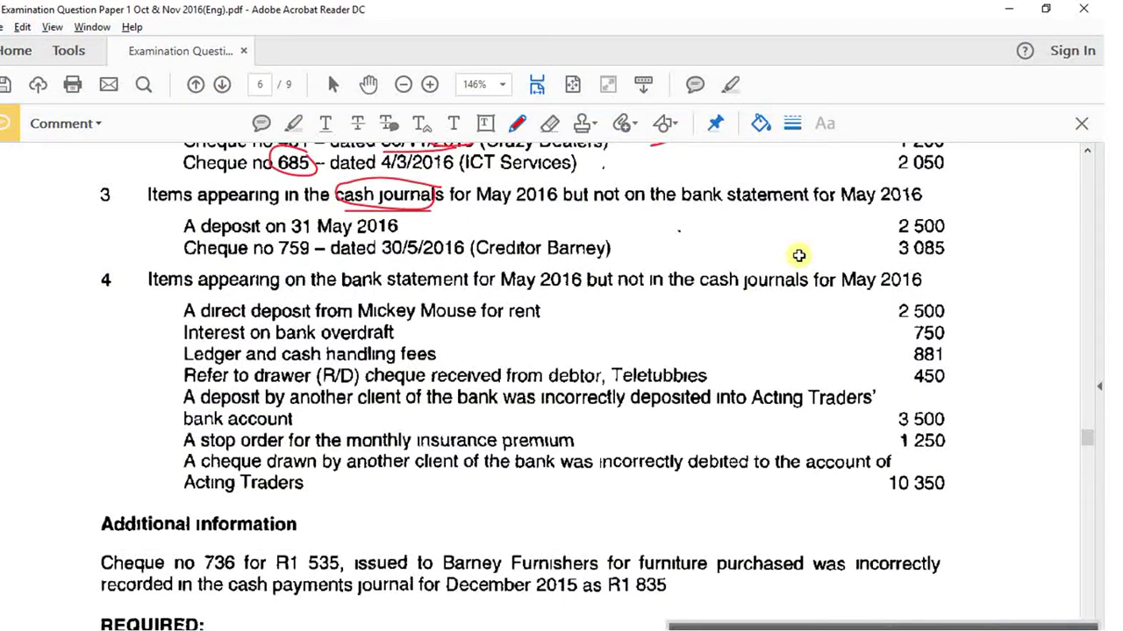
{"action": "key", "text": "alt+Tab"}
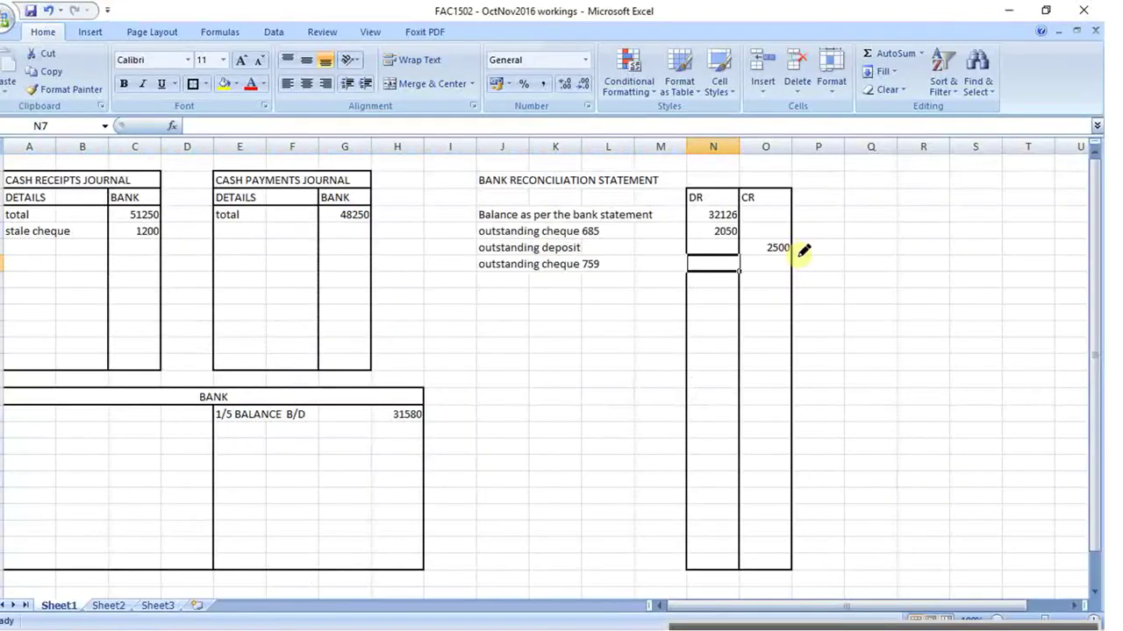
{"action": "type", "text": "308"}
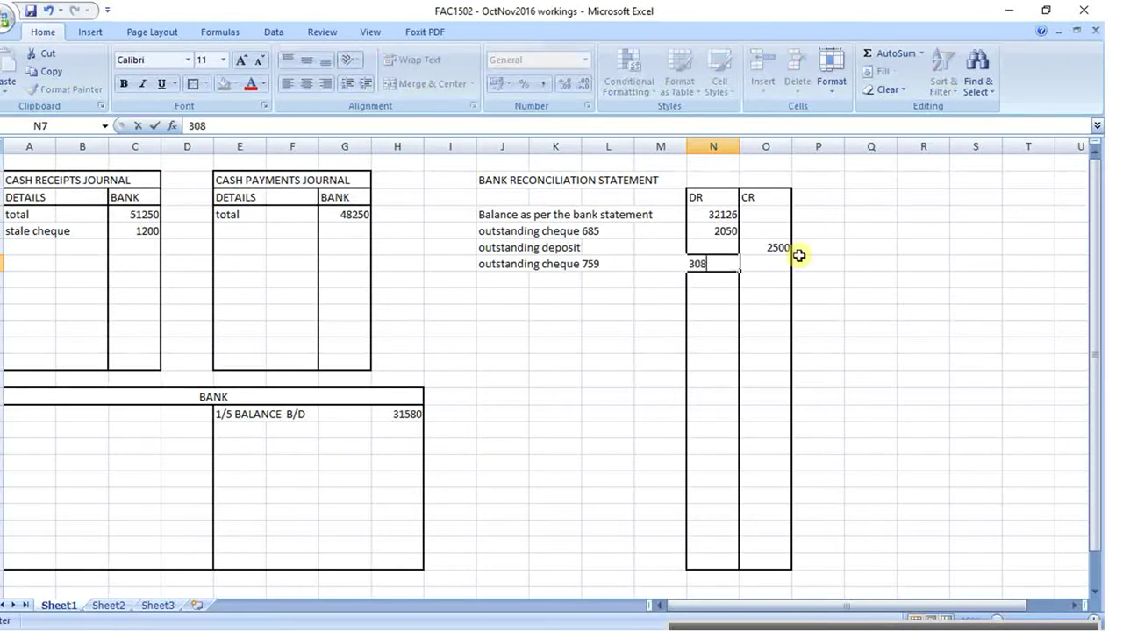
{"action": "type", "text": "5"}
{"action": "key", "text": "Return"}
{"action": "key", "text": "Left"}
{"action": "key", "text": "Left"}
{"action": "key", "text": "Left"}
- Switch to the exam paper, tick off item 3 in red, circle "bank statement" and underline "2016 but not in the cash journals" in item 4
{"action": "key", "text": "alt+Tab"}
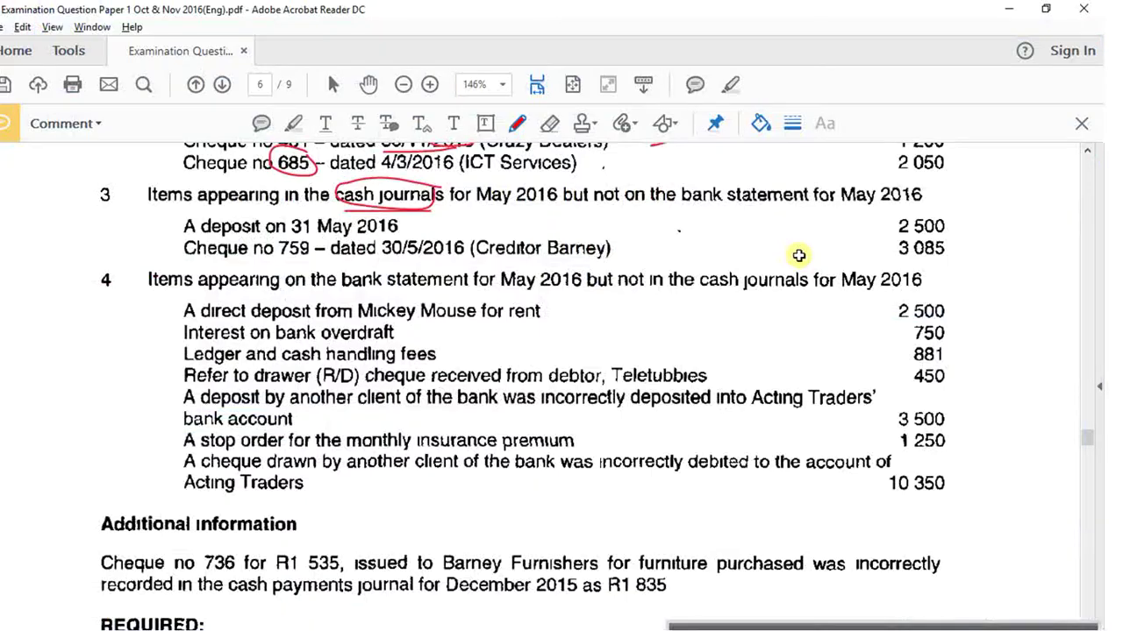
{"action": "mouse_move", "coordinate": [980, 219]}
{"action": "left_mouse_down"}
{"action": "mouse_move", "coordinate": [989, 235]}
{"action": "mouse_move", "coordinate": [1074, 208]}
{"action": "left_mouse_up"}
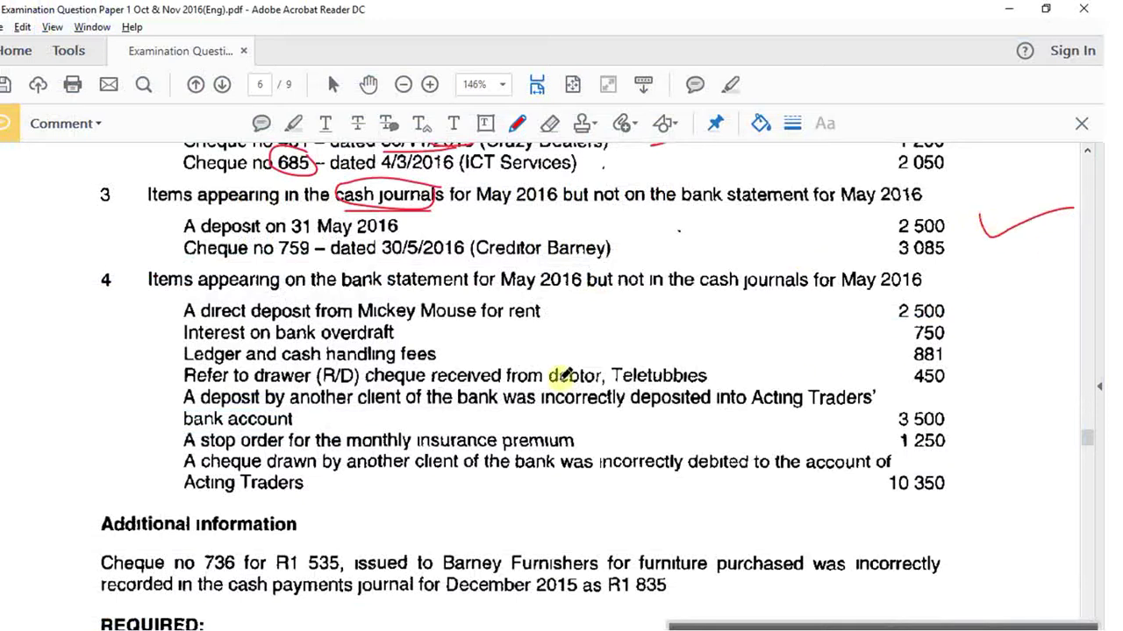
{"action": "mouse_move", "coordinate": [344, 285]}
{"action": "left_mouse_down"}
{"action": "mouse_move", "coordinate": [439, 258]}
{"action": "mouse_move", "coordinate": [458, 299]}
{"action": "mouse_move", "coordinate": [790, 292]}
{"action": "left_mouse_up"}
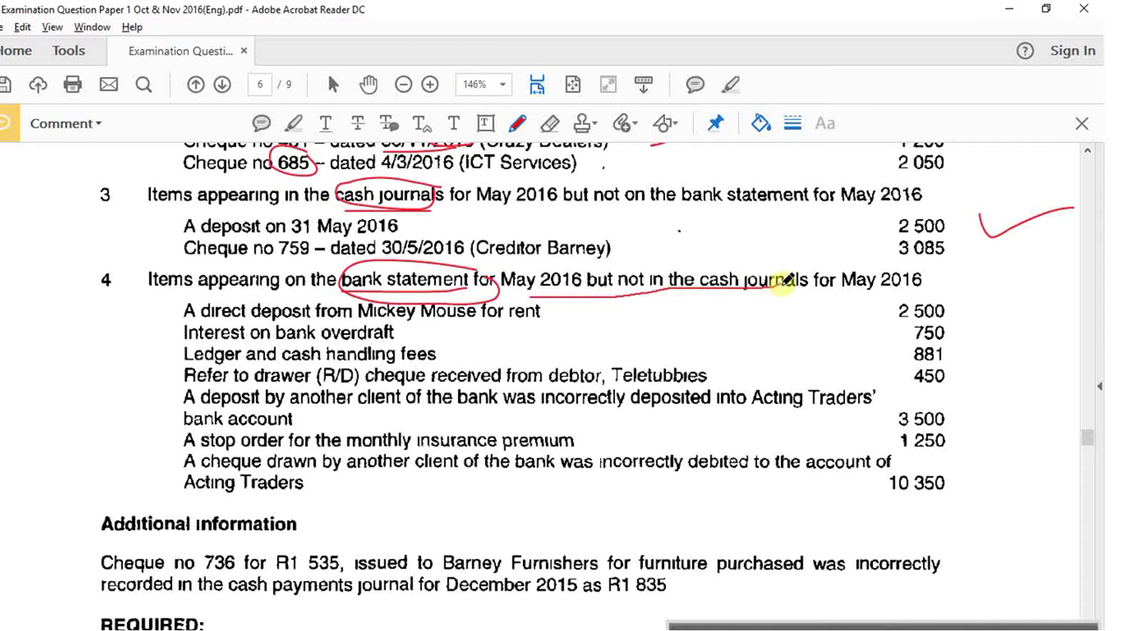
{"action": "scroll", "coordinate": [722, 332], "scroll_direction": "down", "scroll_amount": 3}
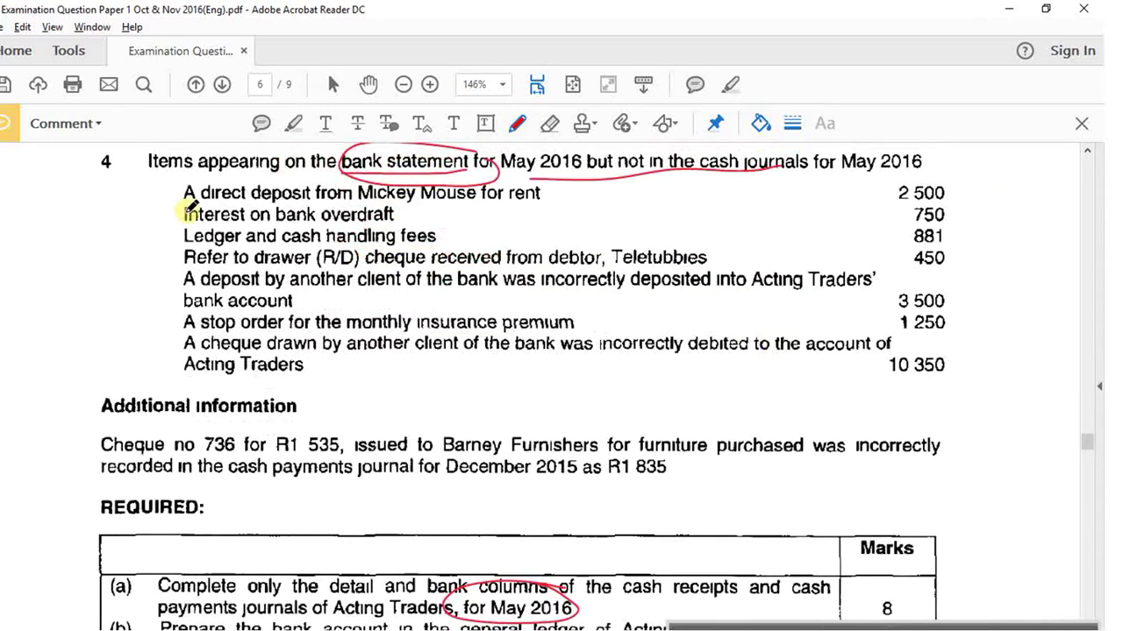
- Switch to the Excel workings and enter "rent income" in A6 and 2500 in C6 of the cash receipts journal
{"action": "key", "text": "alt+Tab"}
{"action": "left_click", "coordinate": [40, 249]}
{"action": "type", "text": "rent income"}
{"action": "key", "text": "Tab"}
{"action": "key", "text": "Tab"}
{"action": "key", "text": "alt+Tab"}
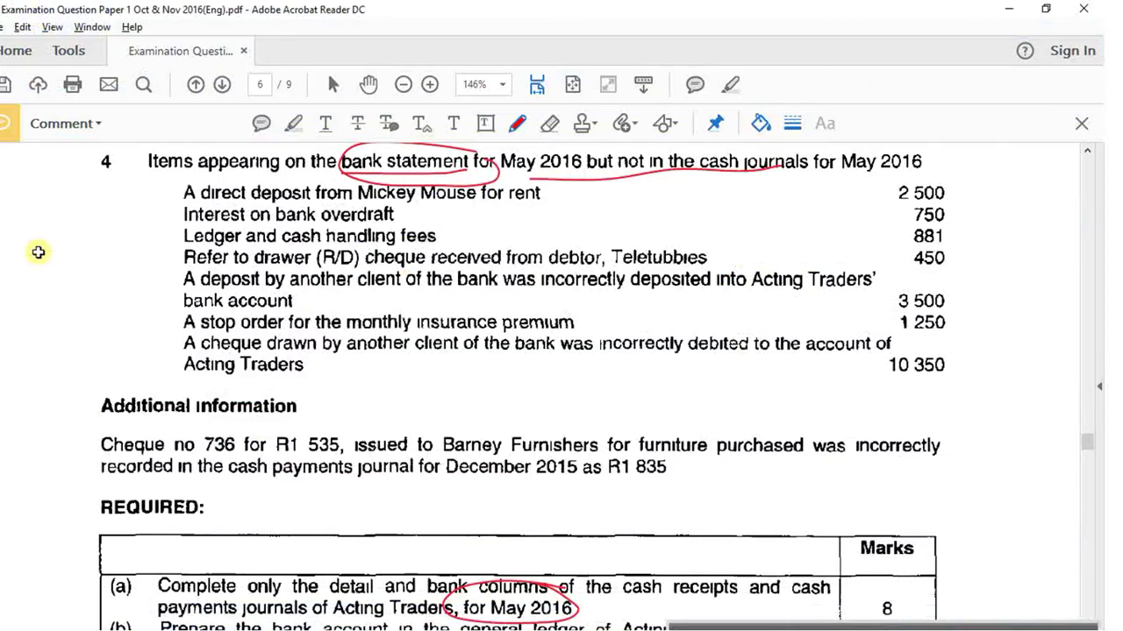
{"action": "key", "text": "alt+Tab"}
{"action": "type", "text": "2500"}
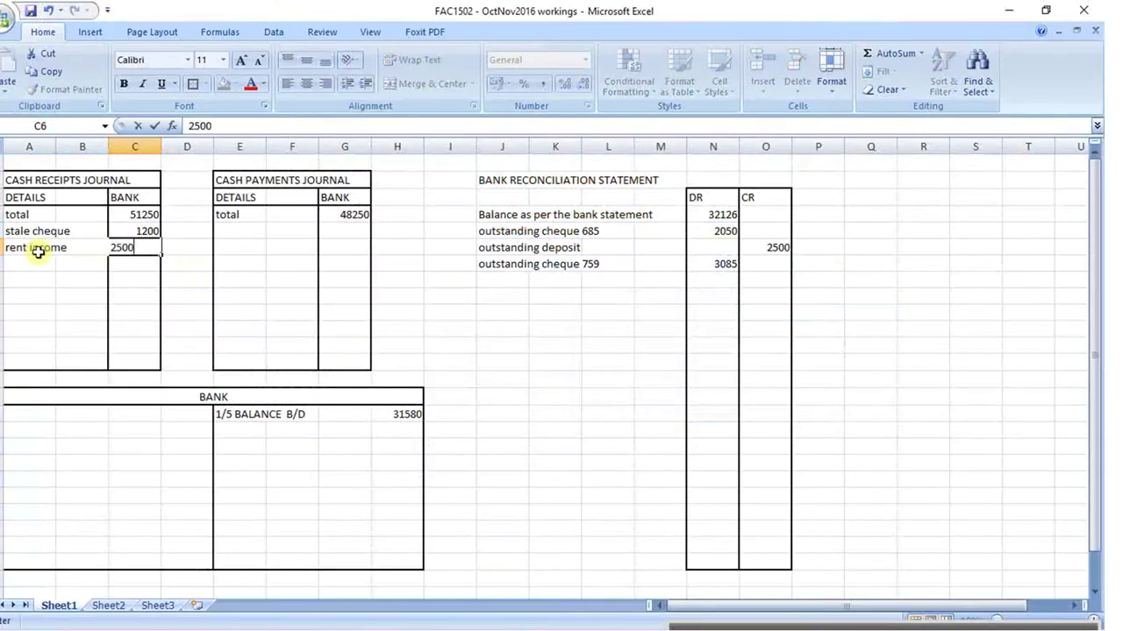
{"action": "key", "text": "Return"}
- Check the interest on bank overdraft in the exam paper and enter 750 in G5 of the cash payments journal
{"action": "key", "text": "alt+Tab"}
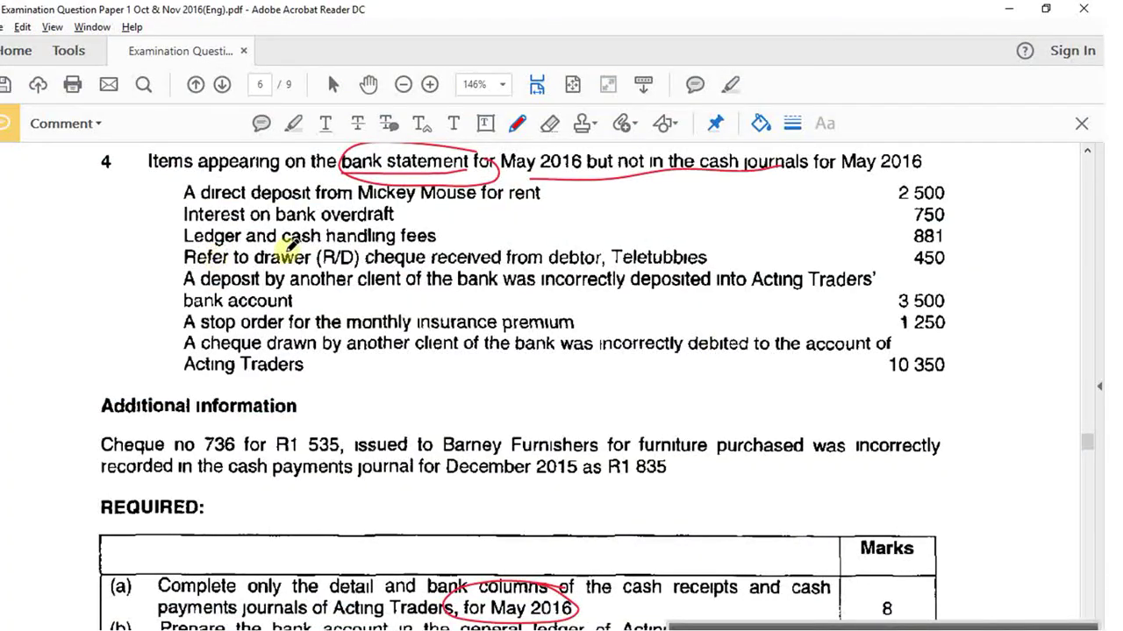
{"action": "key", "text": "alt+Tab"}
{"action": "left_click", "coordinate": [350, 231]}
{"action": "type", "text": "750"}
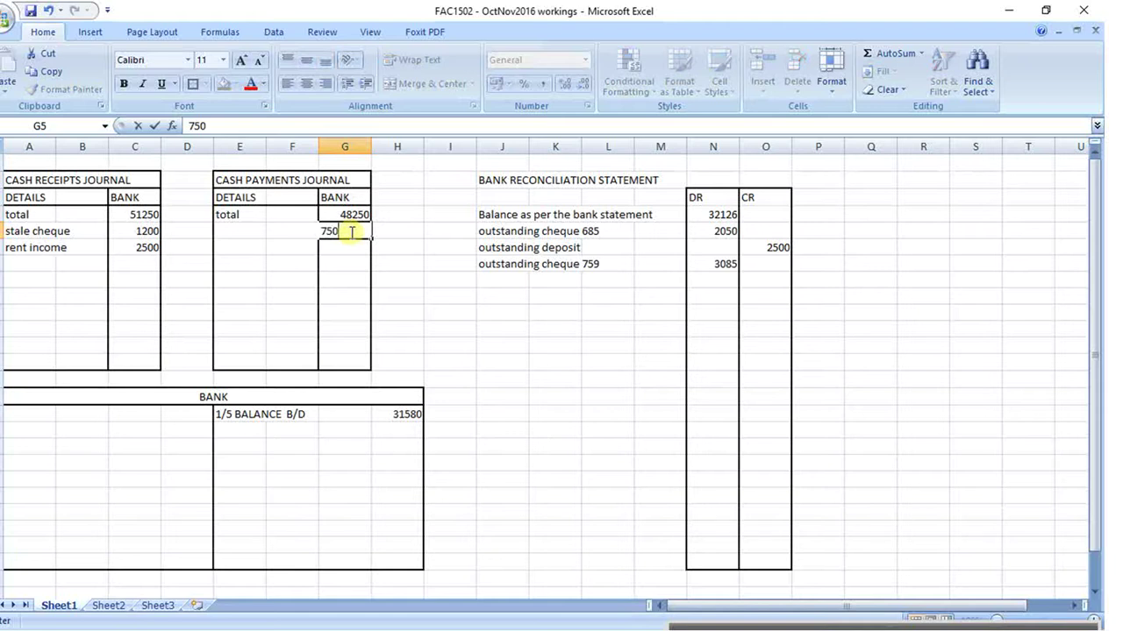
- Enter "interest on overdraft" in E5 and widen columns F and C
{"action": "key", "text": "Left"}
{"action": "key", "text": "Left"}
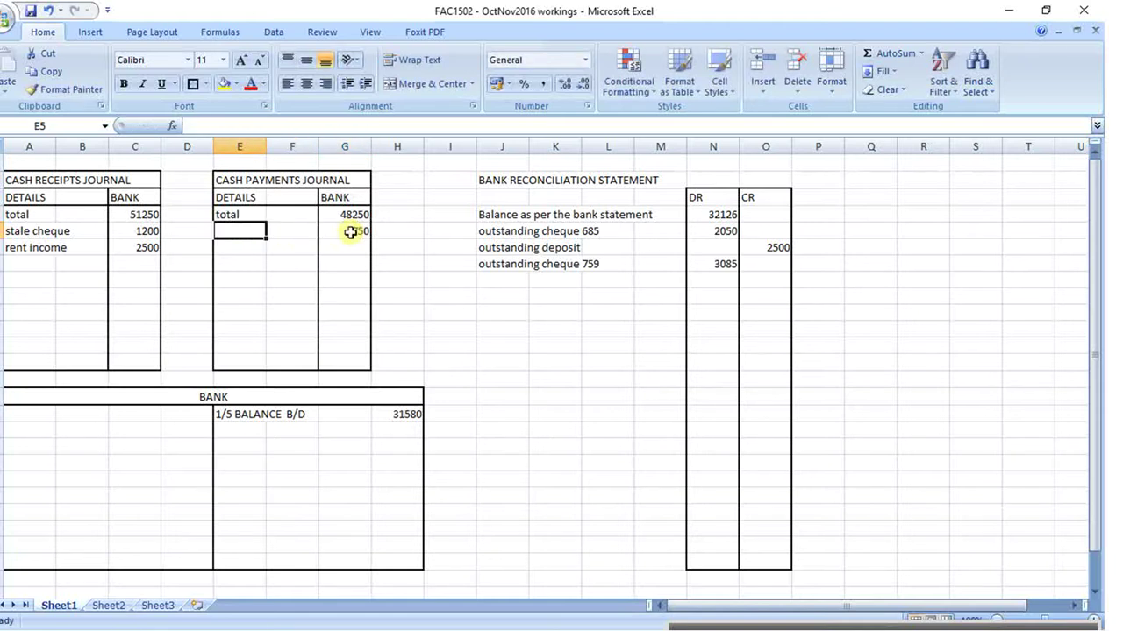
{"action": "type", "text": "inte"}
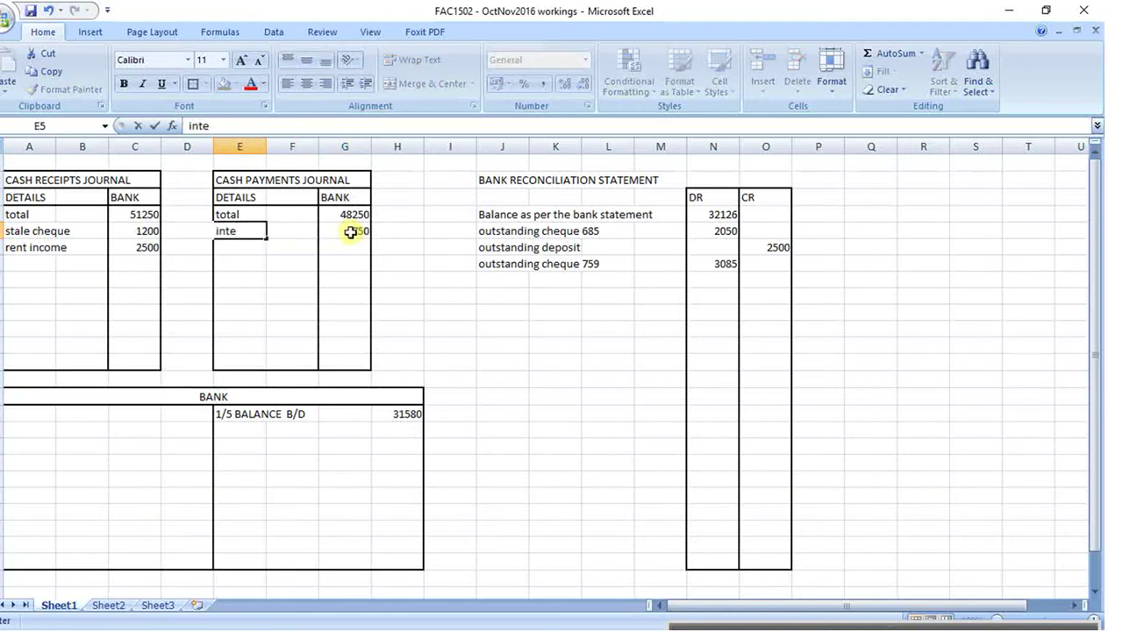
{"action": "type", "text": "eest on overdraft"}
{"action": "key", "text": "Return"}
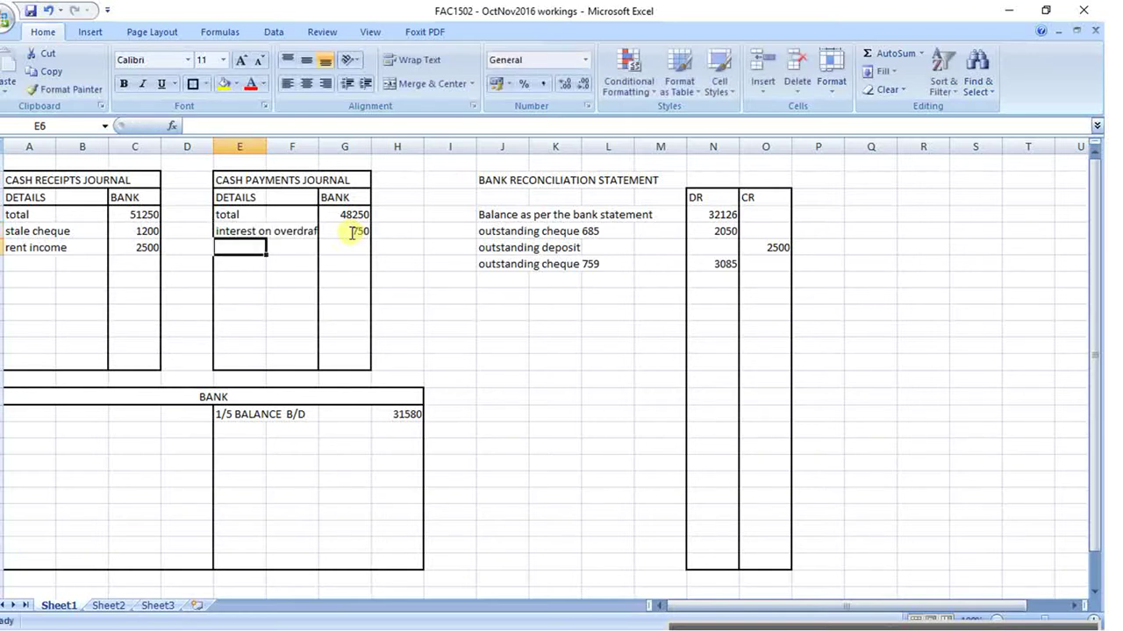
{"action": "left_click_drag", "start_coordinate": [318, 144], "coordinate": [384, 144]}
{"action": "left_click_drag", "start_coordinate": [160, 143], "coordinate": [185, 144]}
- Check the ledger and cash handling fees in the exam paper and enter "cash handling fees" in E6 and 881 in G6
{"action": "key", "text": "alt+Tab"}
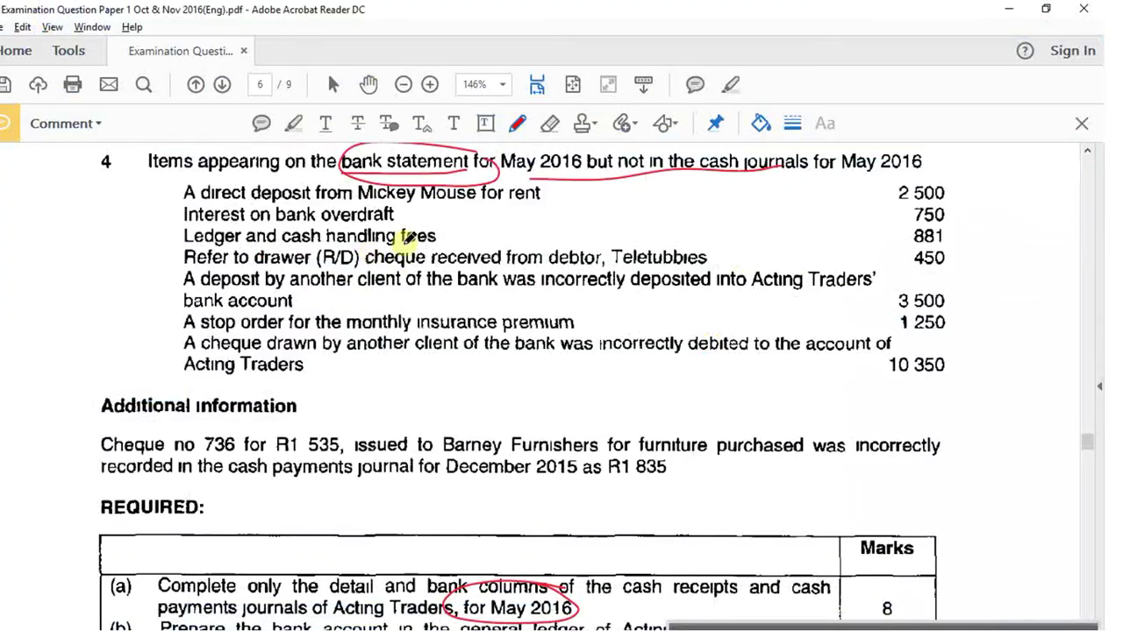
{"action": "key", "text": "alt+Tab"}
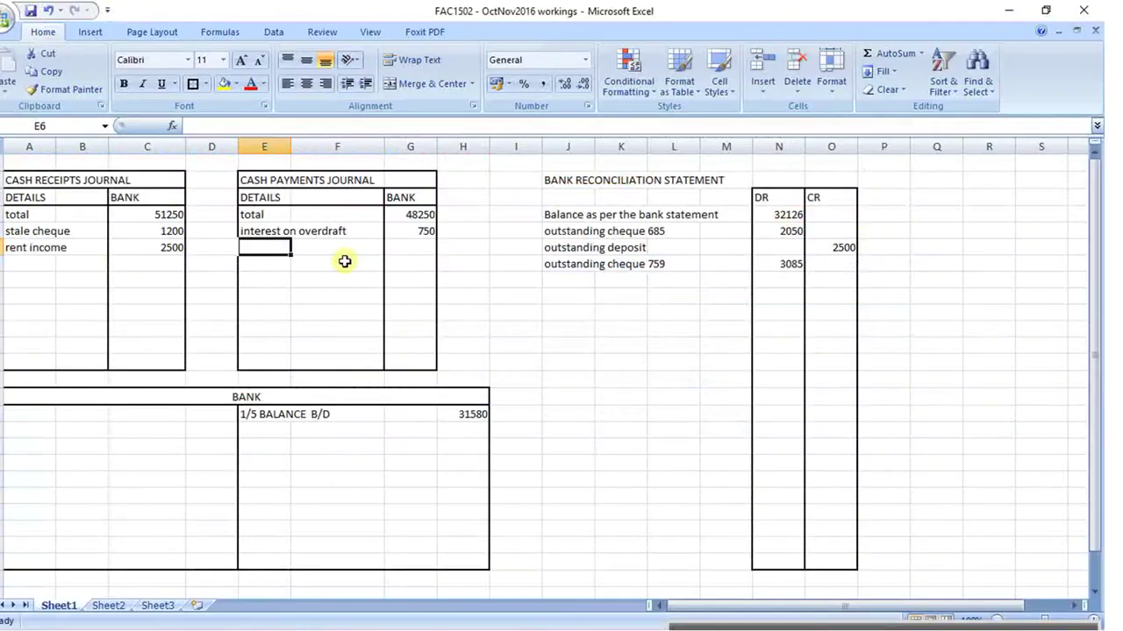
{"action": "type", "text": "cash "}
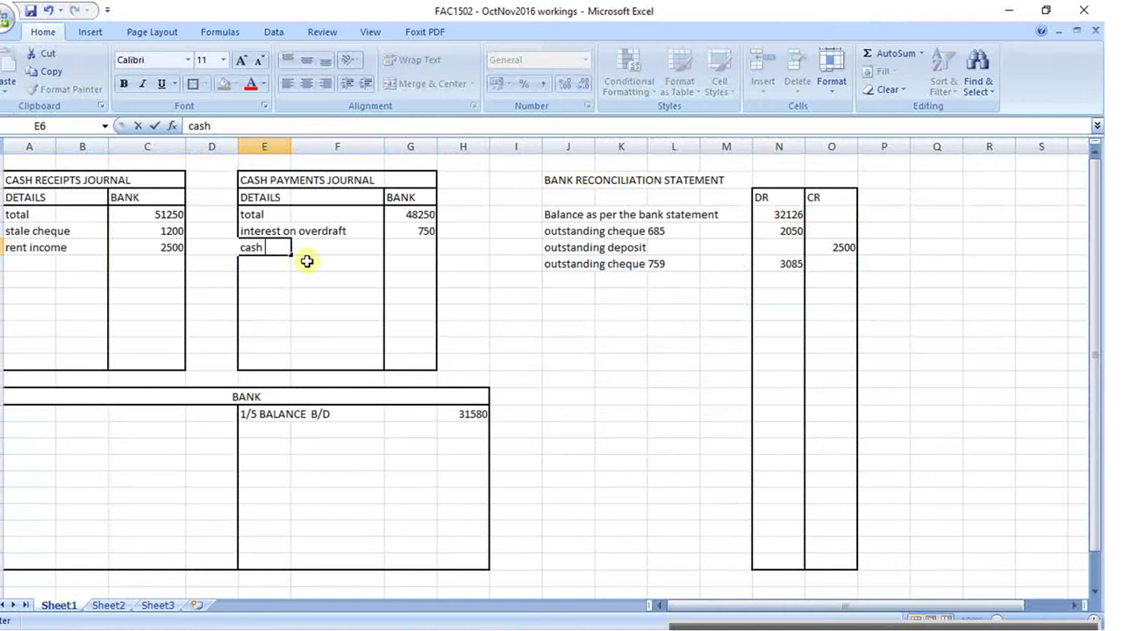
{"action": "type", "text": "handling fee"}
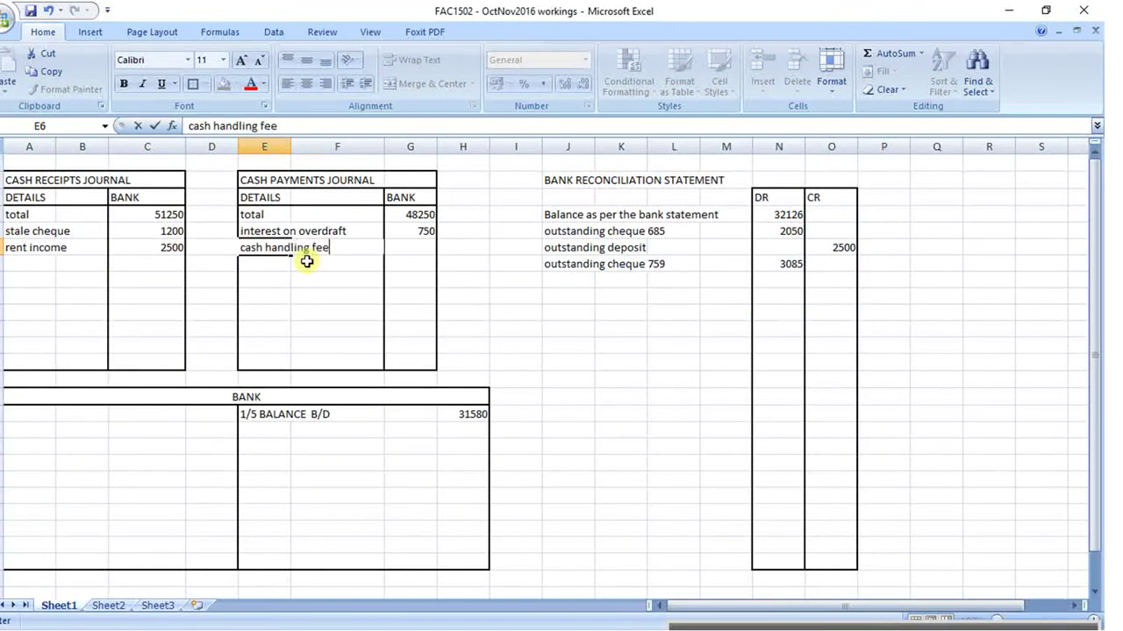
{"action": "key", "text": "Tab"}
{"action": "key", "text": "Tab"}
{"action": "key", "text": "alt+Tab"}
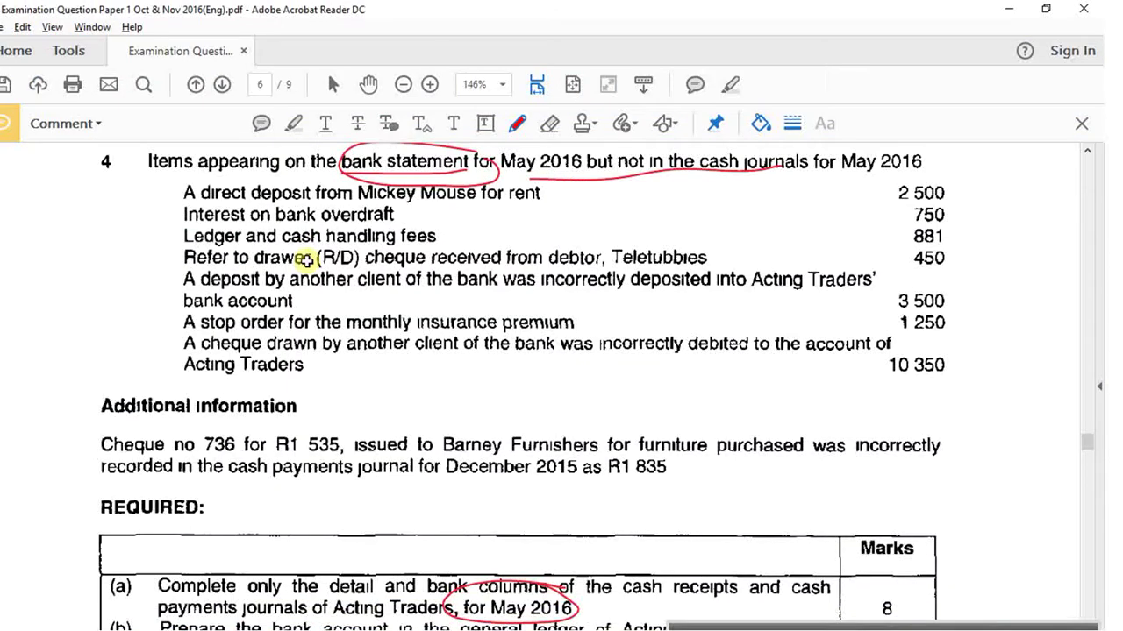
{"action": "key", "text": "alt+Tab"}
{"action": "type", "text": "881"}
{"action": "key", "text": "Return"}
- Check the refer-to-drawer cheque in the exam paper and enter 450 in G7 and "cheque R/D" in E7 of the cash payments journal
{"action": "key", "text": "alt+Tab"}
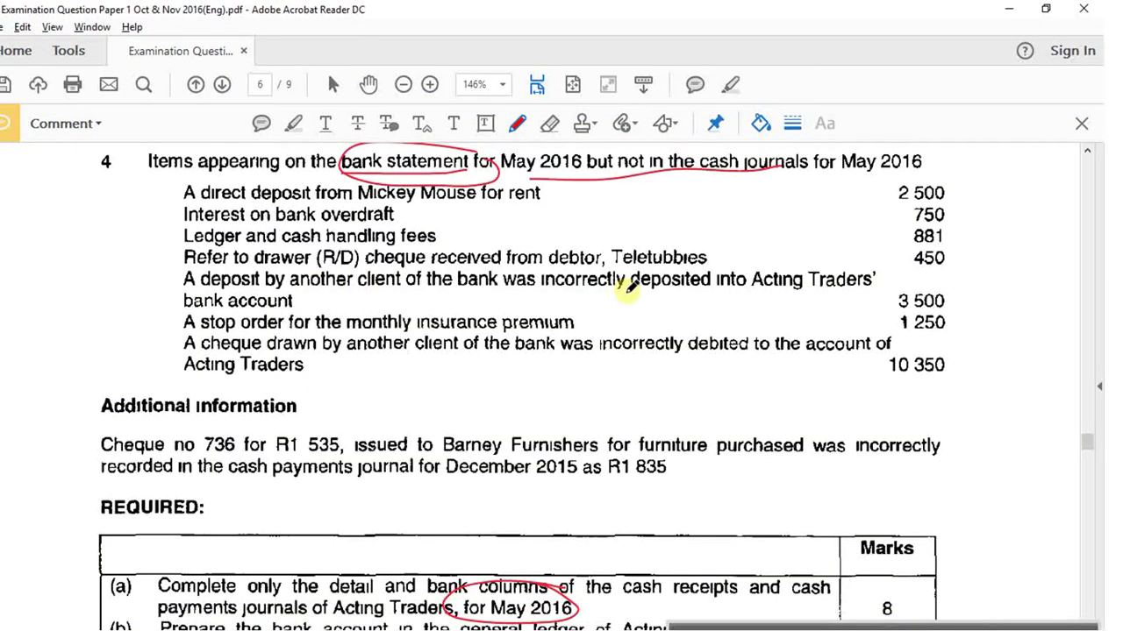
{"action": "key", "text": "alt+Tab"}
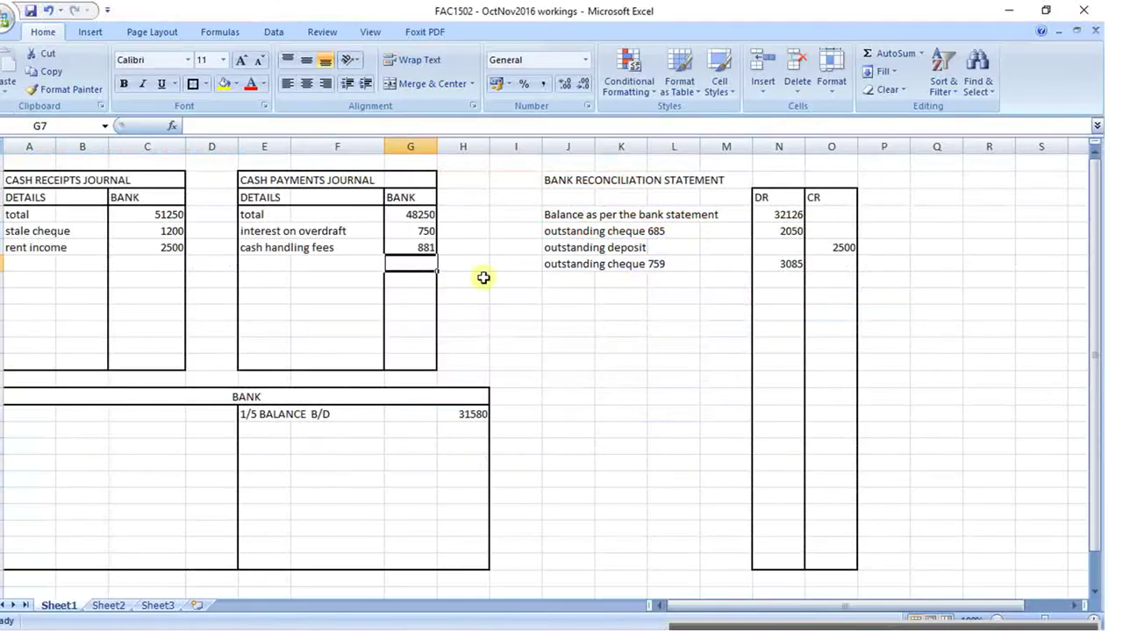
{"action": "type", "text": "45"}
{"action": "key", "text": "Left"}
{"action": "key", "text": "Left"}
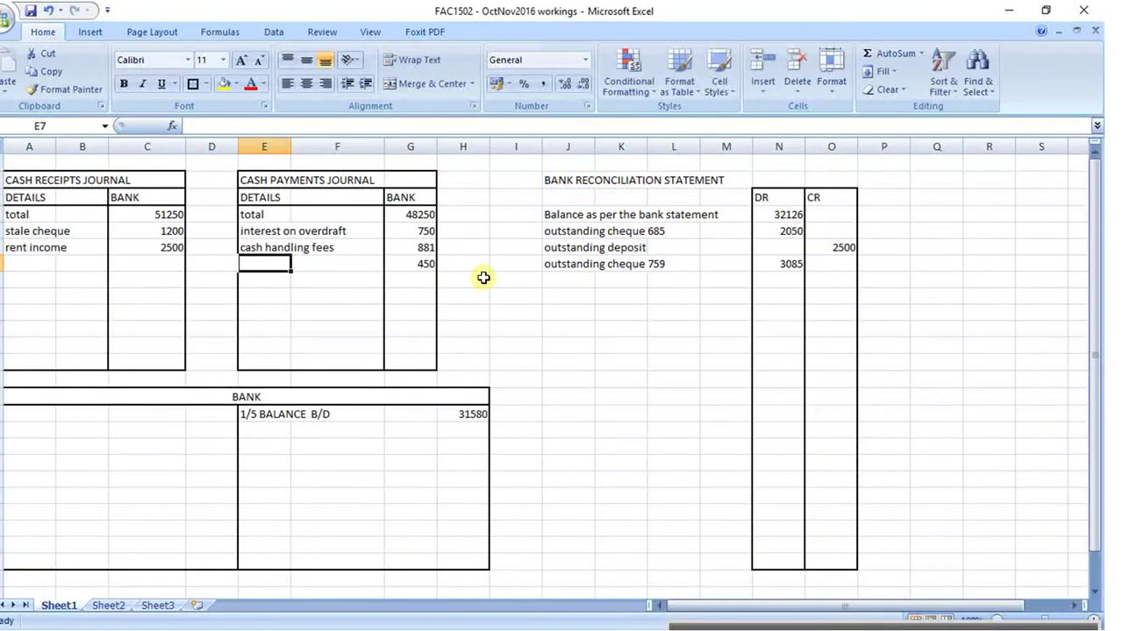
{"action": "type", "text": "cheque R/D"}
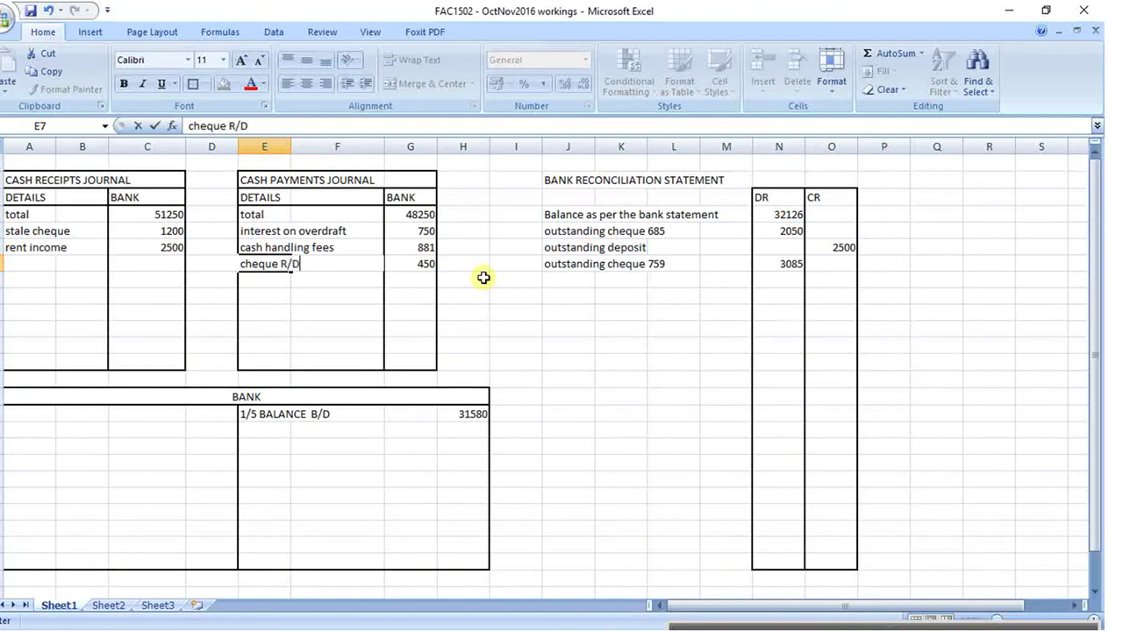
{"action": "key", "text": "Return"}
- Check the incorrectly deposited amount in the exam paper and enter "bank error incorrect deposit" in J8 of the bank reconciliation statement
{"action": "key", "text": "alt+Tab"}
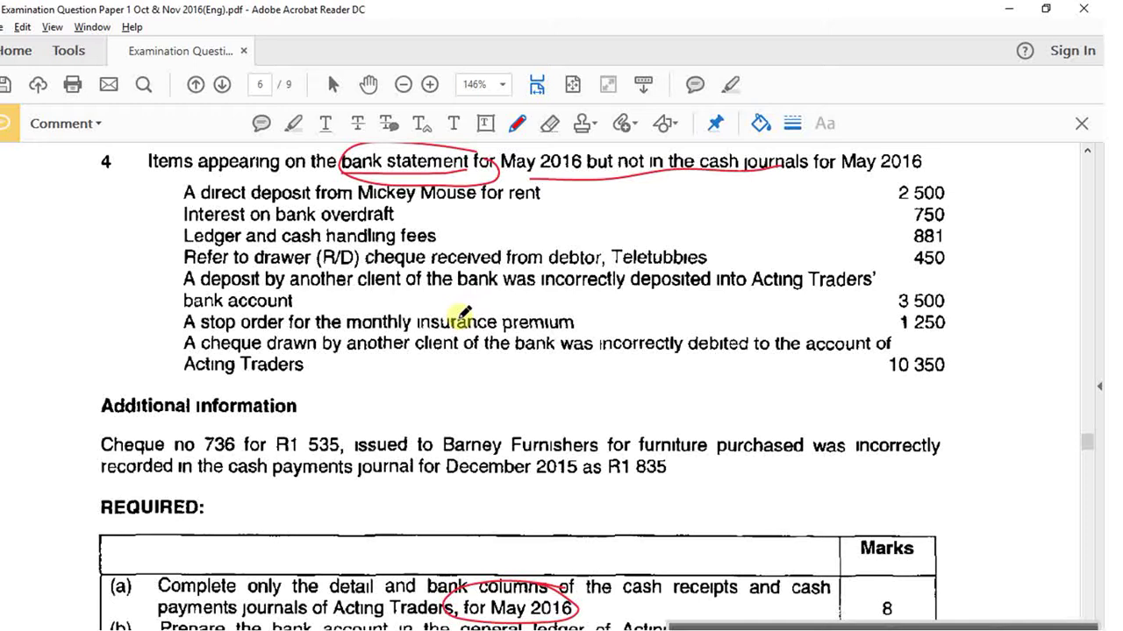
{"action": "key", "text": "alt+Tab"}
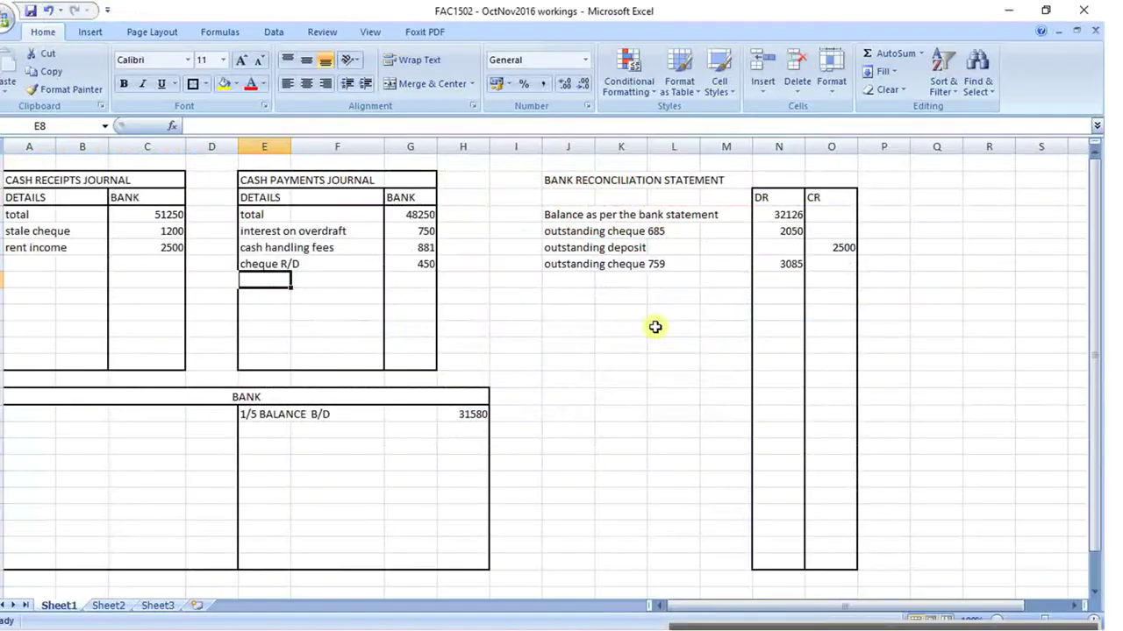
{"action": "left_click", "coordinate": [574, 271]}
{"action": "left_click", "coordinate": [576, 275]}
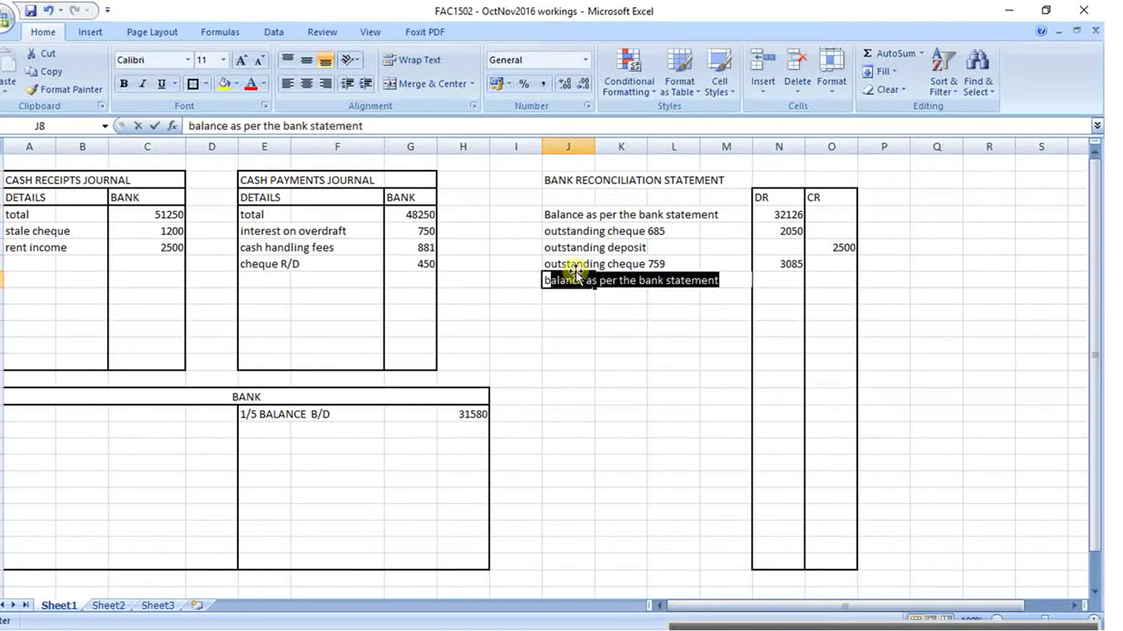
{"action": "type", "text": "bank eer"}
{"action": "type", "text": "rror incorr"}
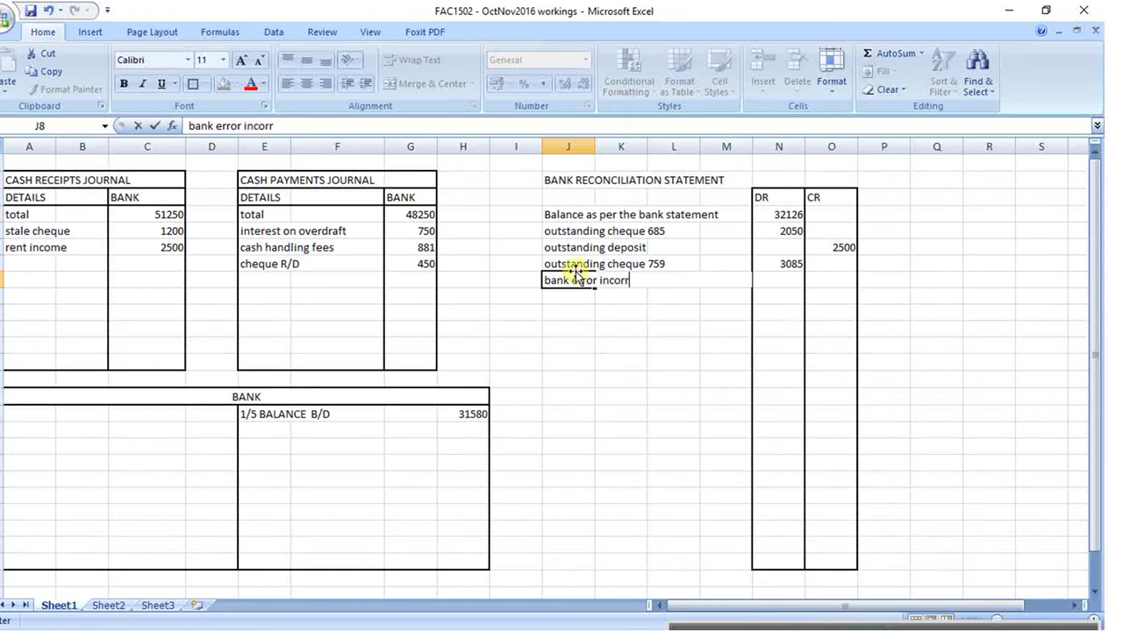
{"action": "type", "text": "ect depo"}
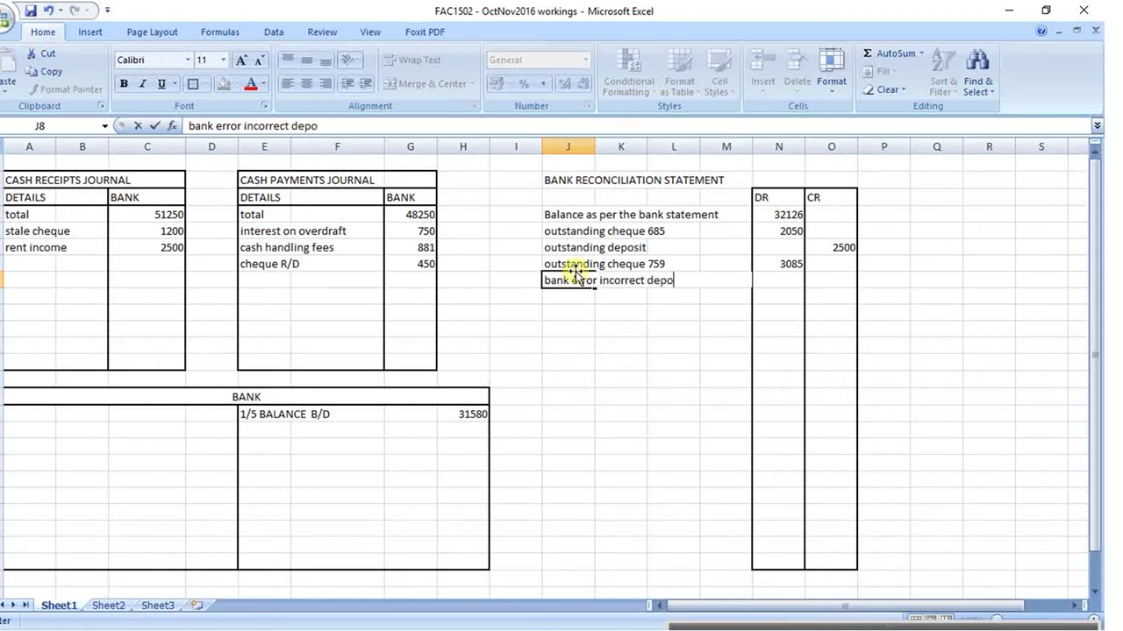
{"action": "type", "text": "diit"}
- Confirm the incorrect deposit's amount in the exam paper and enter 3500 in the debit column at N8
{"action": "key", "text": "Right"}
{"action": "key", "text": "Right"}
{"action": "key", "text": "Right"}
{"action": "key", "text": "Right"}
{"action": "key", "text": "alt+Tab"}
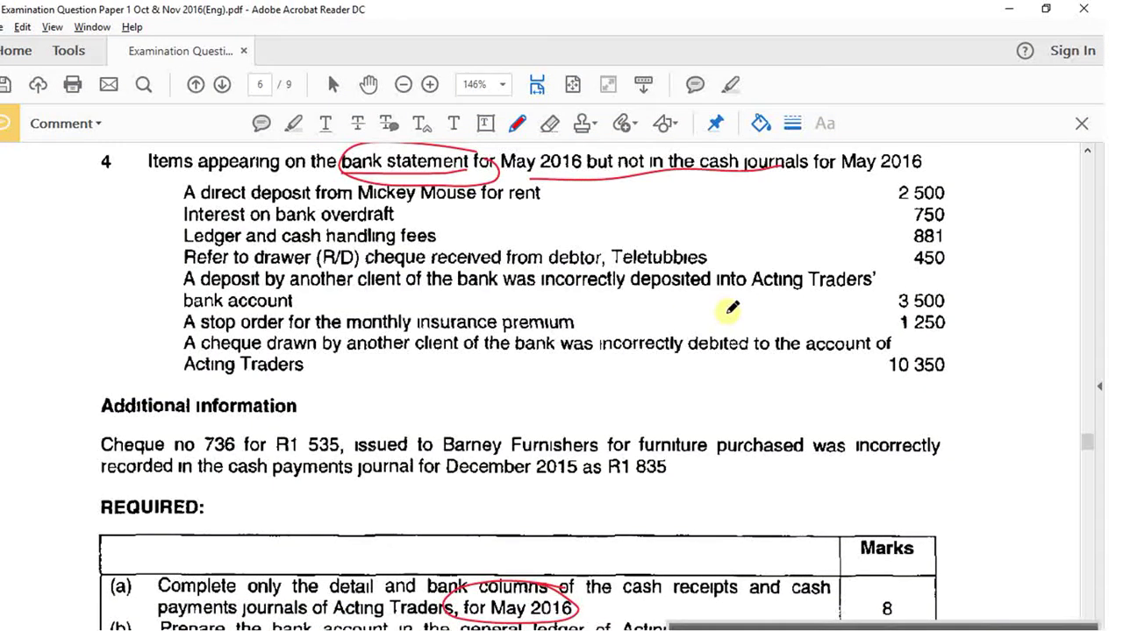
{"action": "key", "text": "alt+Tab"}
{"action": "type", "text": "350"}
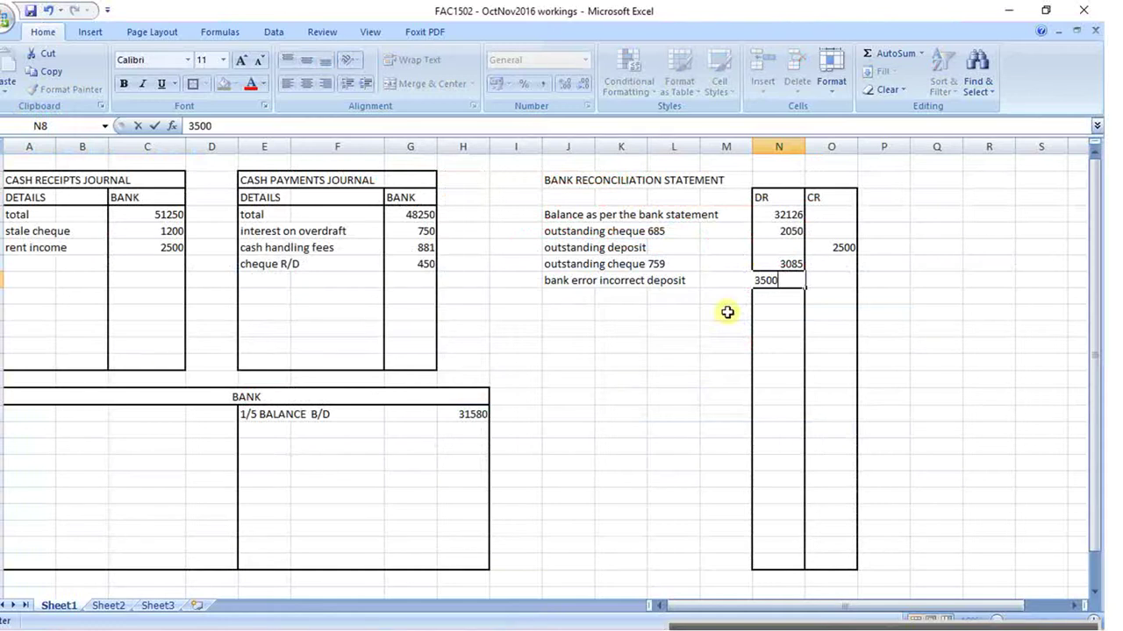
{"action": "key", "text": "Return"}
{"action": "left_click_drag", "start_coordinate": [579, 283], "coordinate": [822, 281]}
- Check the insurance stop order in the exam paper and enter 1250 in G8 and "insurance" in E8 of the cash payments journal
{"action": "key", "text": "alt+Tab"}
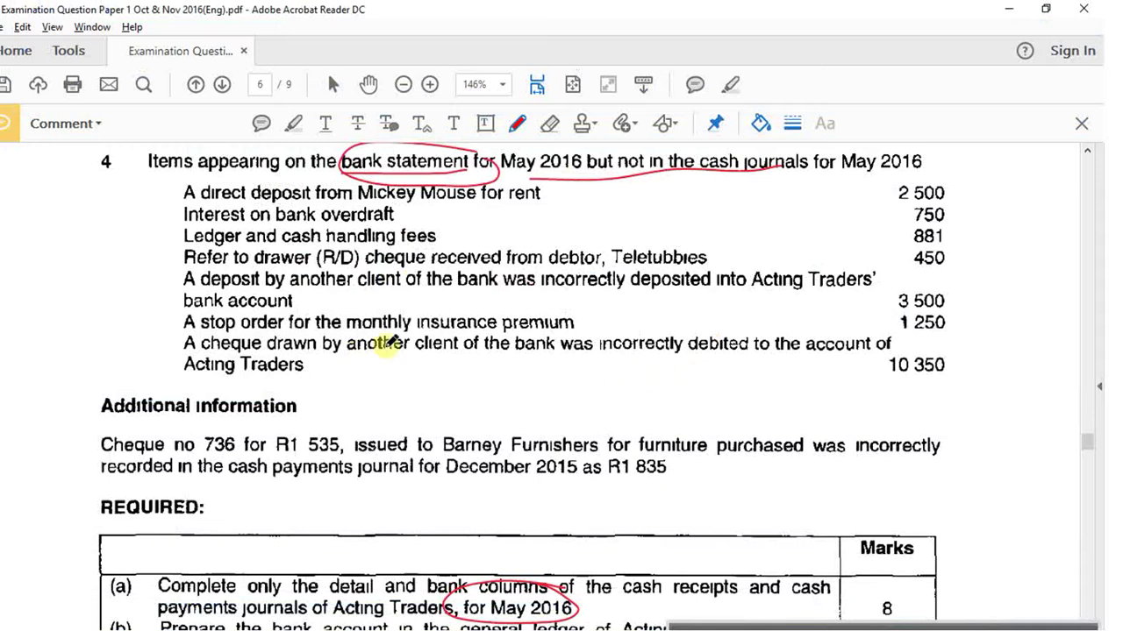
{"action": "key", "text": "alt+Tab"}
{"action": "left_click", "coordinate": [421, 279]}
{"action": "type", "text": "1250"}
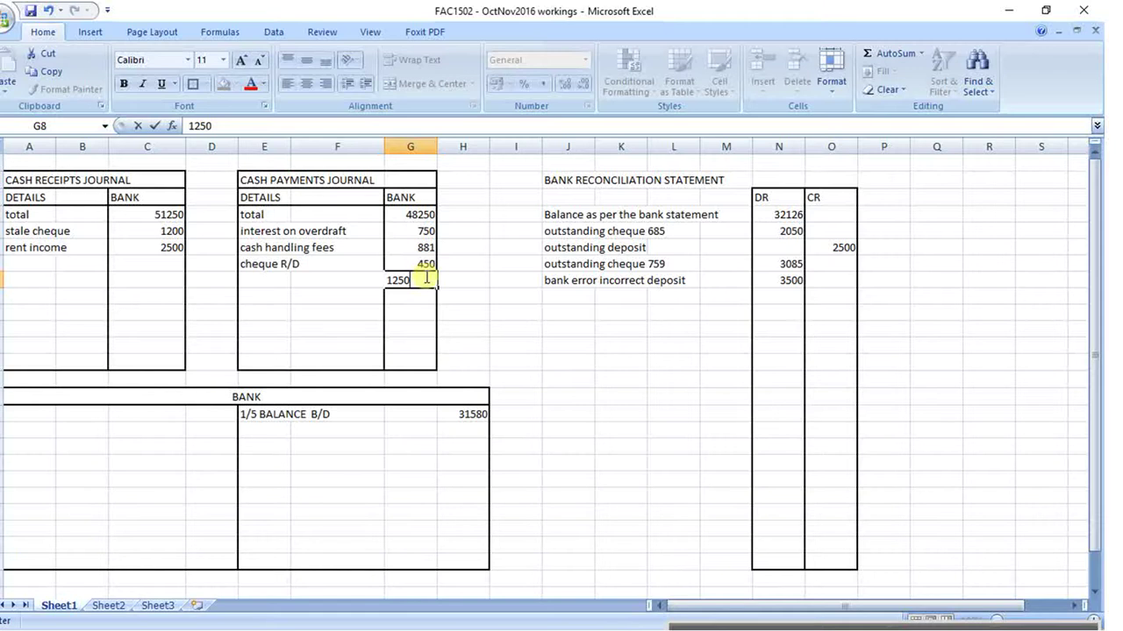
{"action": "key", "text": "Return"}
{"action": "key", "text": "Up"}
{"action": "key", "text": "Left"}
{"action": "key", "text": "Left"}
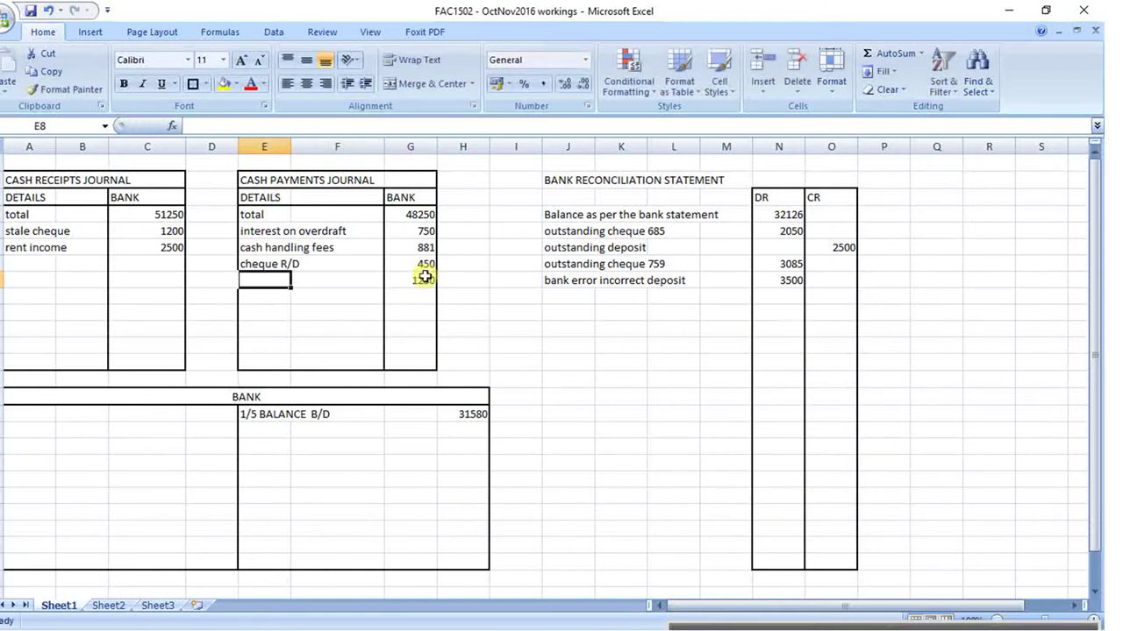
{"action": "type", "text": "insurance"}
{"action": "key", "text": "Return"}
- Check the incorrectly debited cheque in the exam paper and enter 10350 in the reconciliation's credit column at O9
{"action": "key", "text": "alt+Tab"}
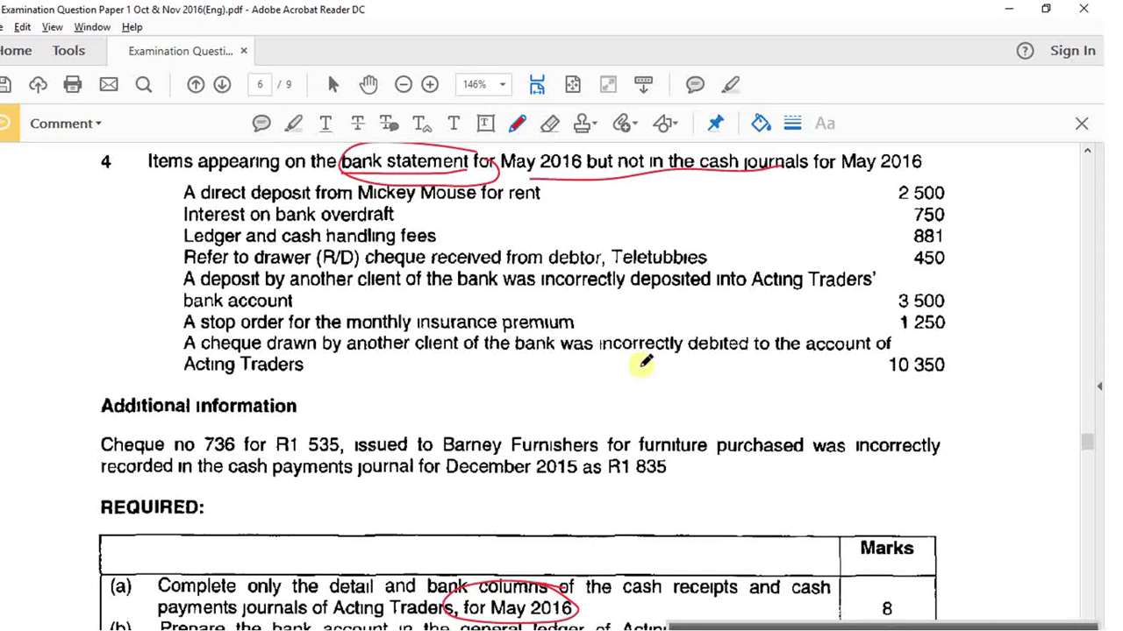
{"action": "key", "text": "alt+Tab"}
{"action": "left_click", "coordinate": [833, 303]}
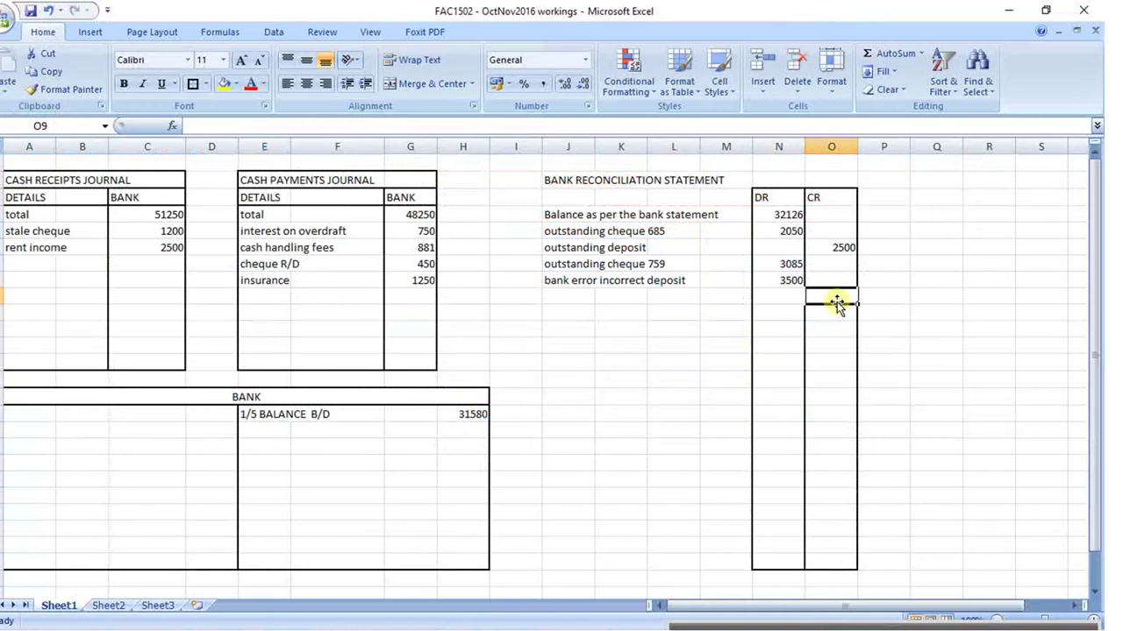
{"action": "type", "text": "10050"}
- Enter "bank error incorrect cheque" in J9 and correct the spelling of "cheque"
{"action": "key", "text": "Left"}
{"action": "key", "text": "Left"}
{"action": "key", "text": "Left"}
{"action": "key", "text": "Left"}
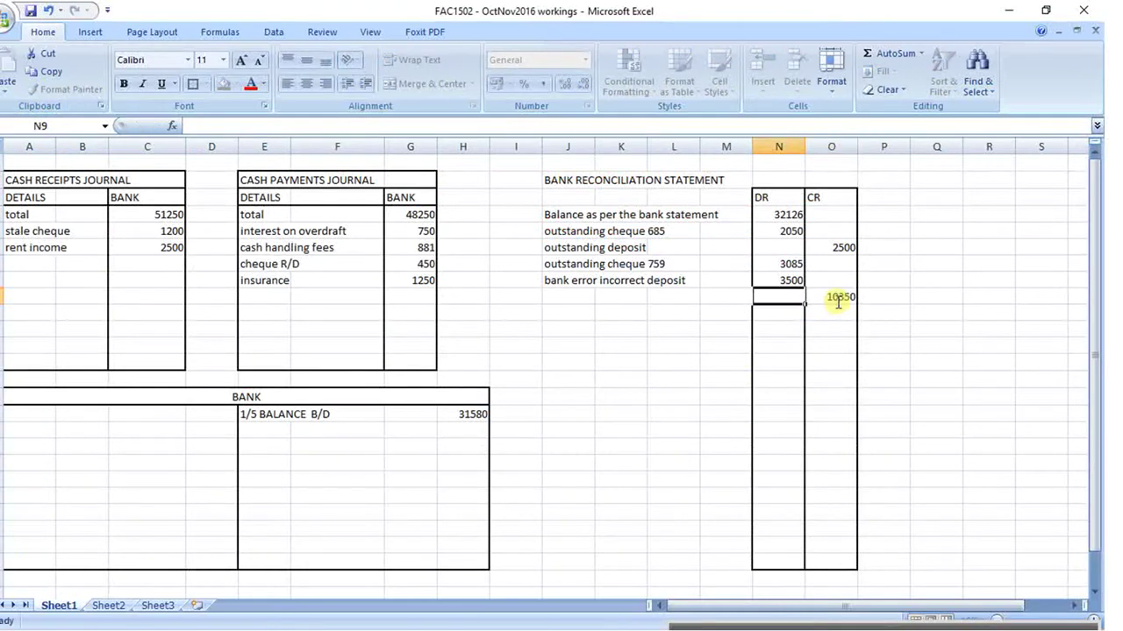
{"action": "key", "text": "Left"}
{"action": "type", "text": "bank error "}
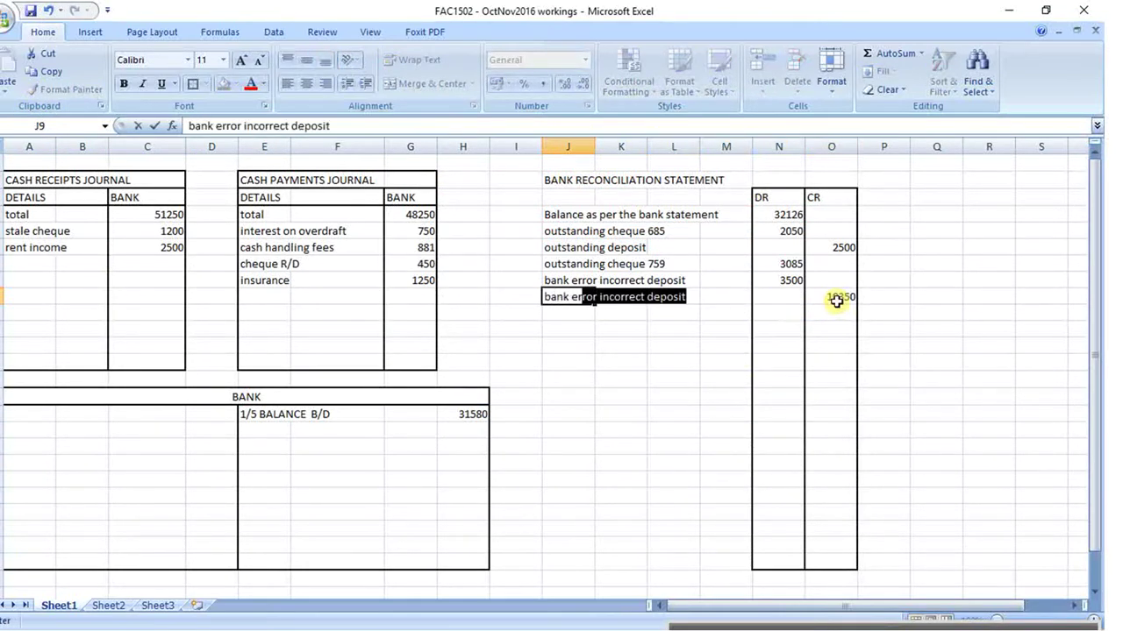
{"action": "type", "text": "incorrect chque"}
{"action": "key", "text": "Return"}
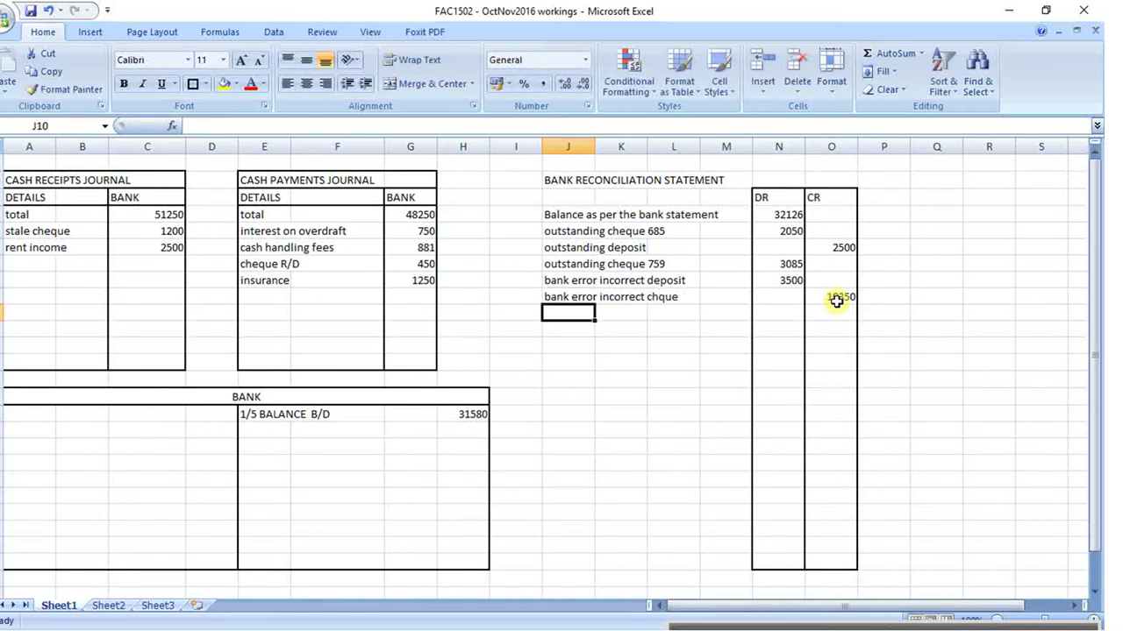
{"action": "left_click", "coordinate": [568, 297]}
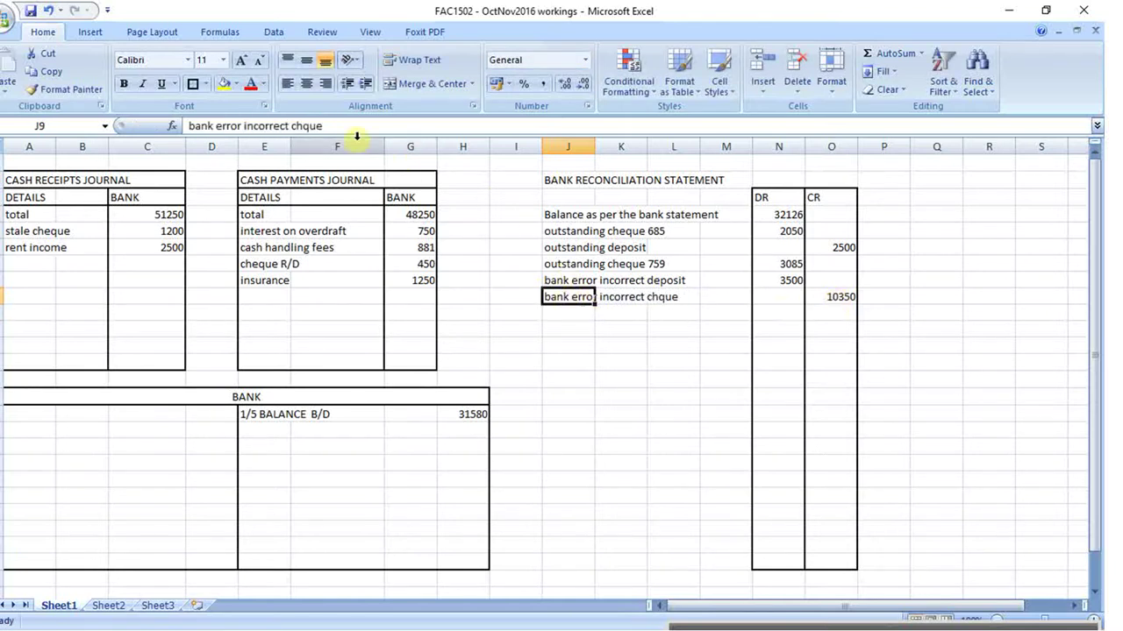
{"action": "left_click", "coordinate": [309, 126]}
{"action": "type", "text": "e"}
{"action": "key", "text": "Return"}
- Switch to the exam paper, circle R1 835 in the additional information, and draw an arc with an arrow linking it to R1 535
{"action": "key", "text": "alt+Tab"}
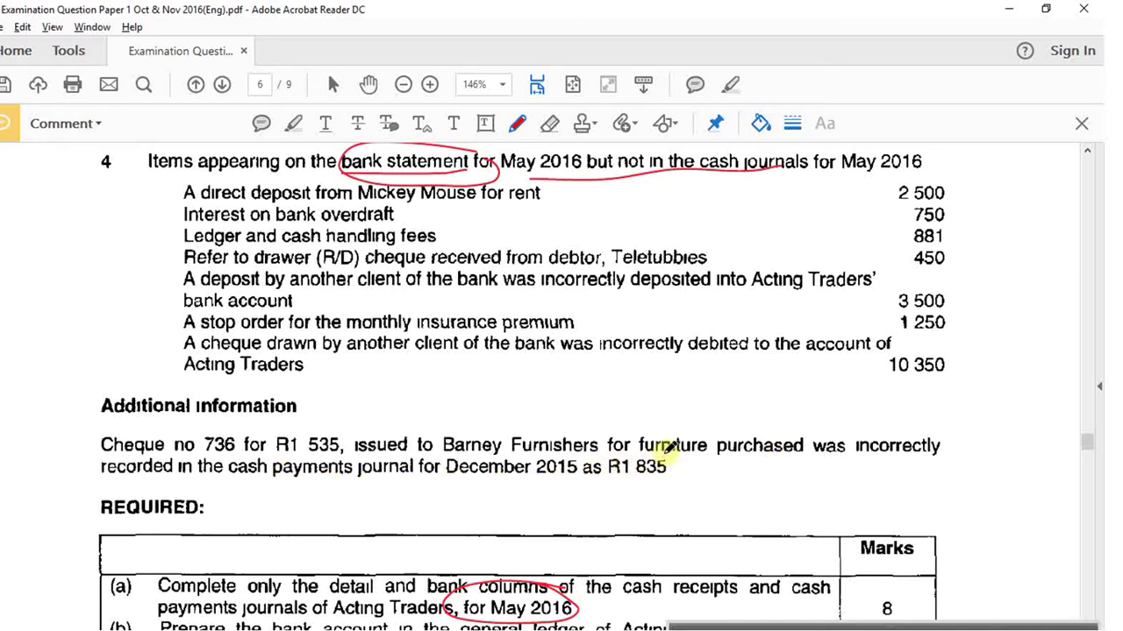
{"action": "mouse_move", "coordinate": [645, 445]}
{"action": "left_mouse_down"}
{"action": "mouse_move", "coordinate": [677, 463]}
{"action": "mouse_move", "coordinate": [662, 464]}
{"action": "left_mouse_up"}
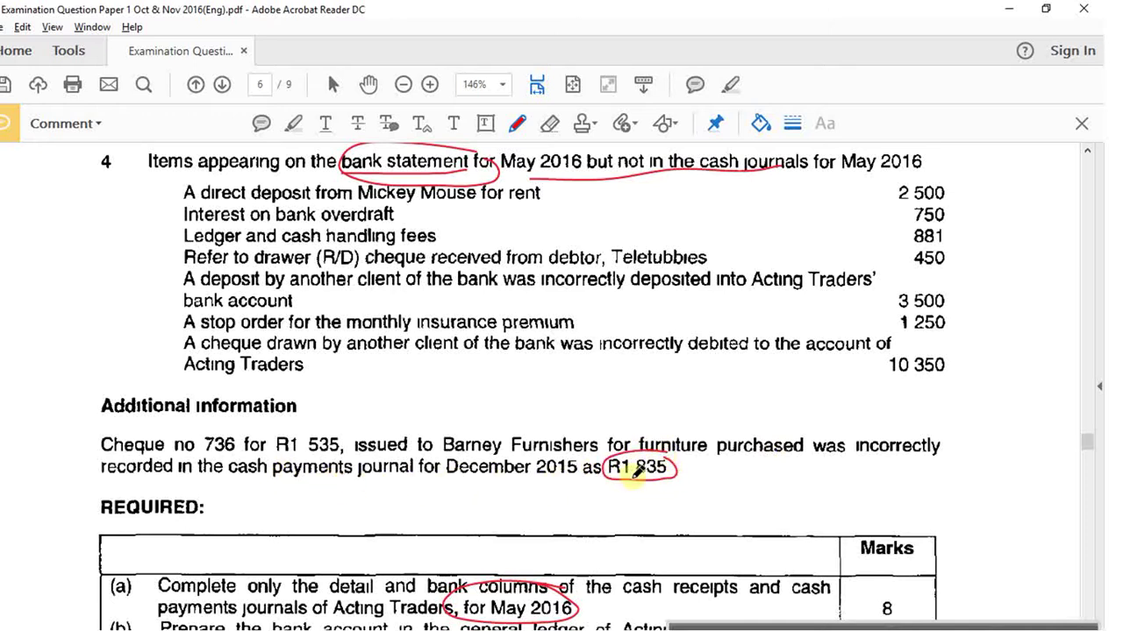
{"action": "left_click_drag", "start_coordinate": [633, 485], "coordinate": [645, 488]}
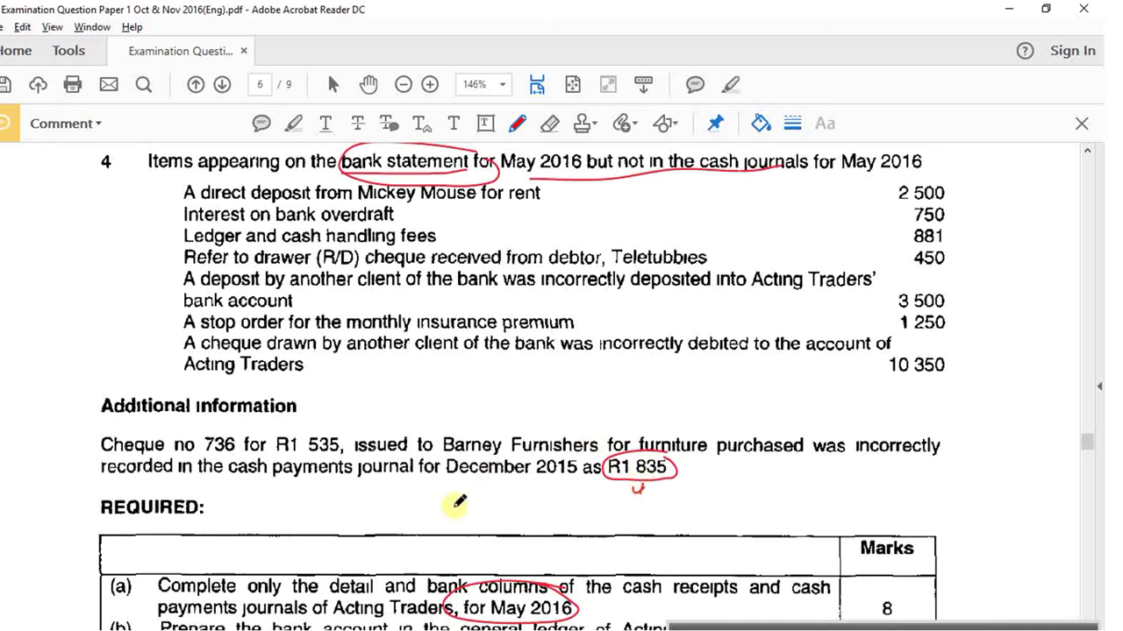
{"action": "left_click_drag", "start_coordinate": [326, 437], "coordinate": [618, 438]}
{"action": "left_click_drag", "start_coordinate": [488, 399], "coordinate": [526, 405]}
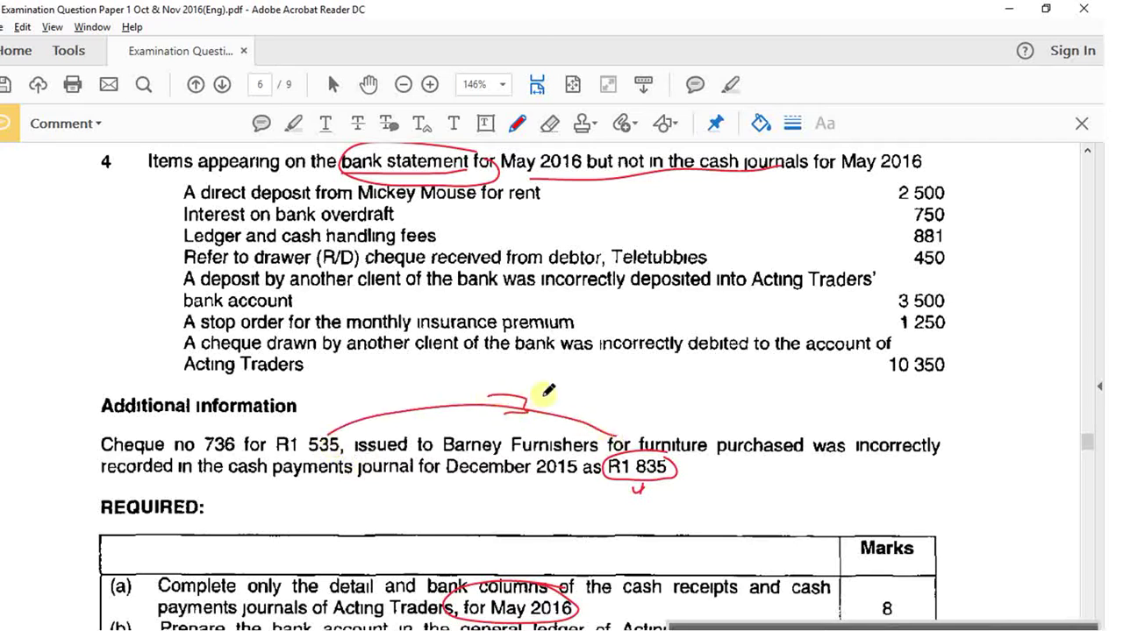
- Switch to the Excel workings and enter "inccorect payment" in A7 and 300 in C7 of the cash receipts journal
{"action": "key", "text": "alt+Tab"}
{"action": "left_click", "coordinate": [36, 264]}
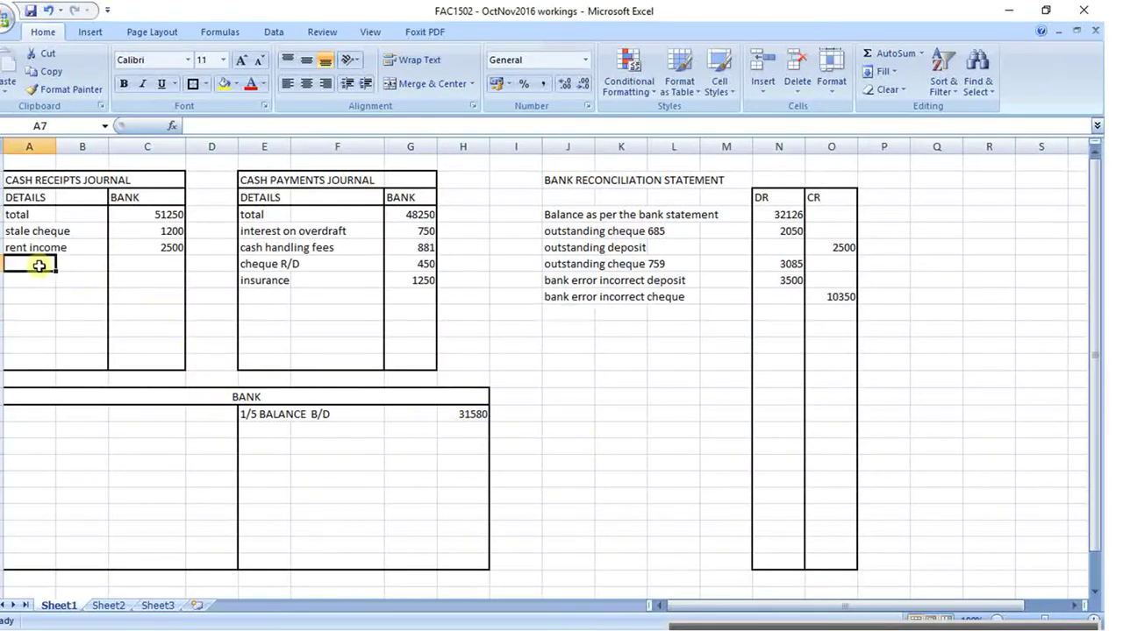
{"action": "type", "text": "inccor"}
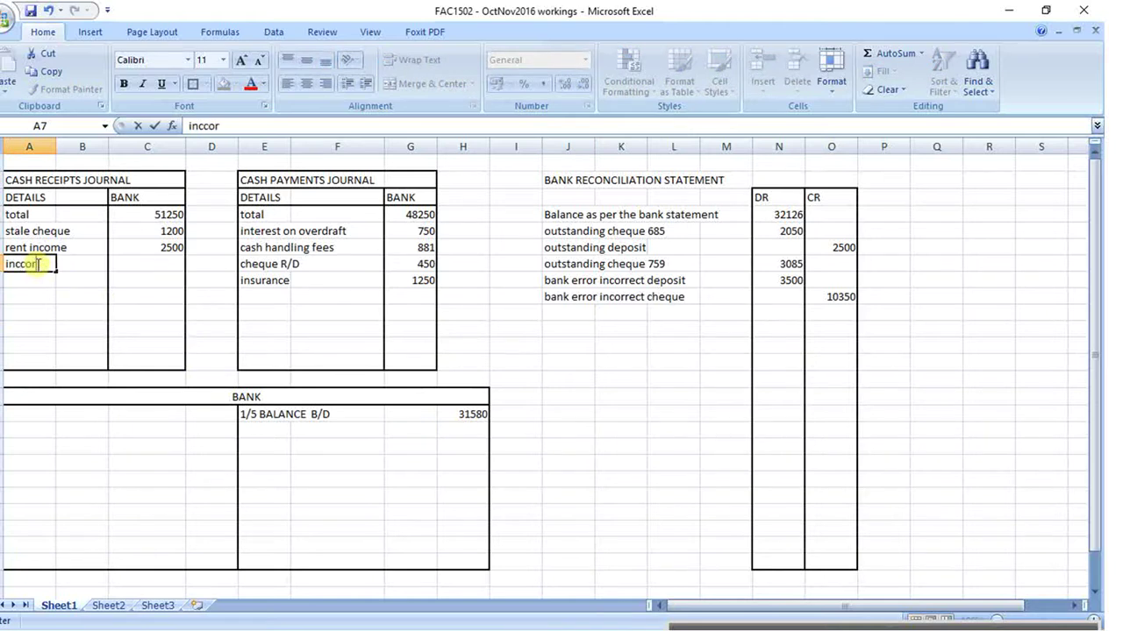
{"action": "type", "text": "ect paymen"}
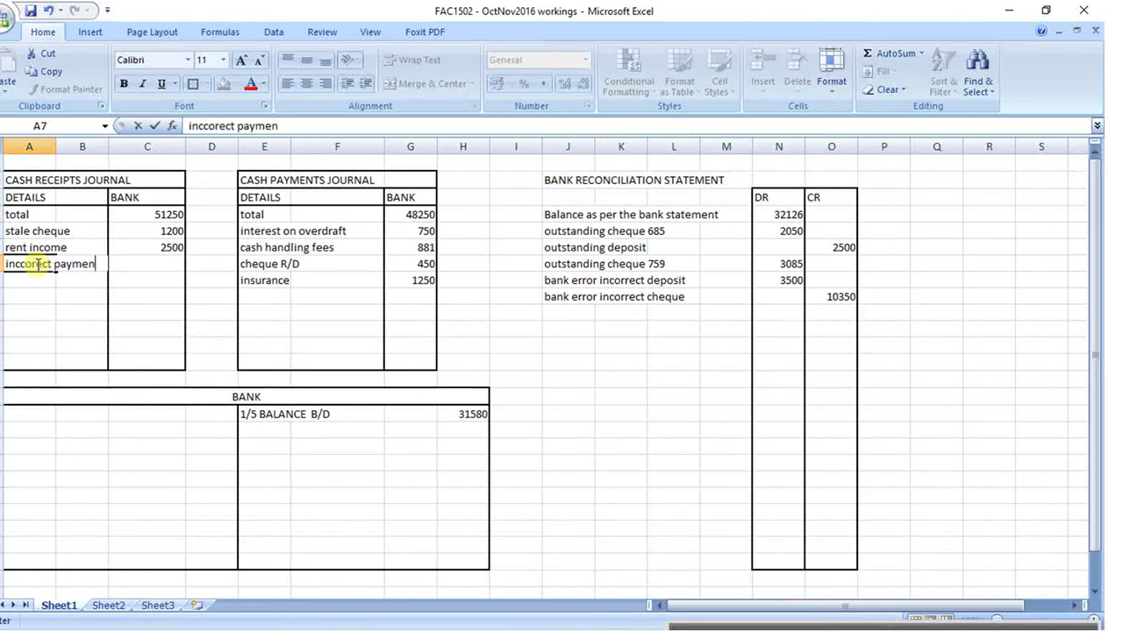
{"action": "key", "text": "Return"}
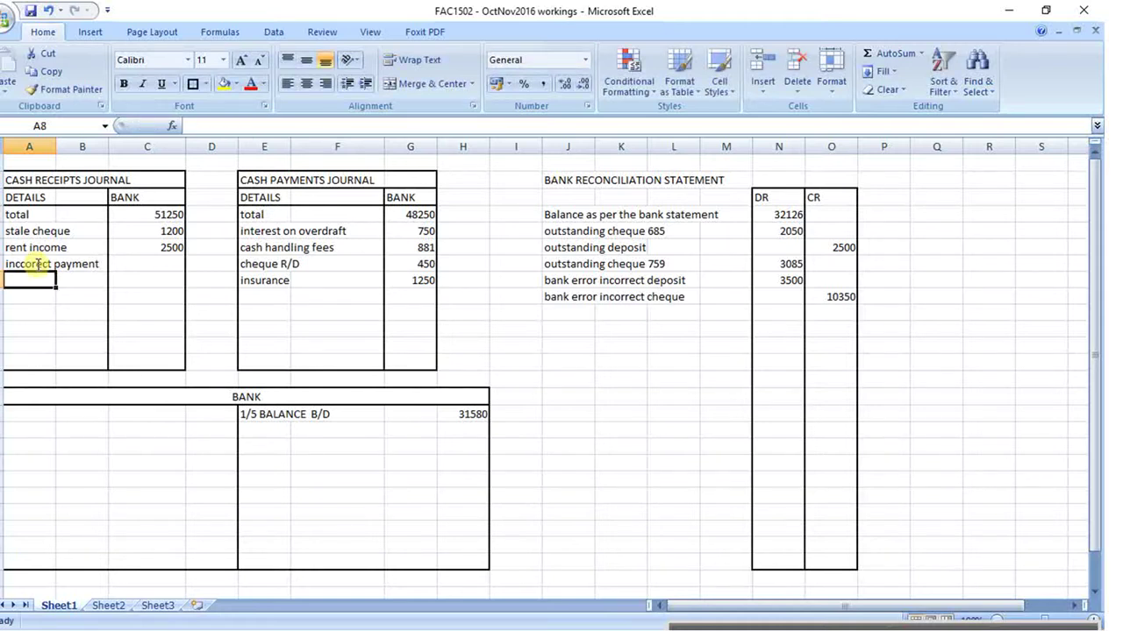
{"action": "key", "text": "Up"}
{"action": "key", "text": "Right"}
{"action": "key", "text": "Right"}
{"action": "type", "text": "3"}
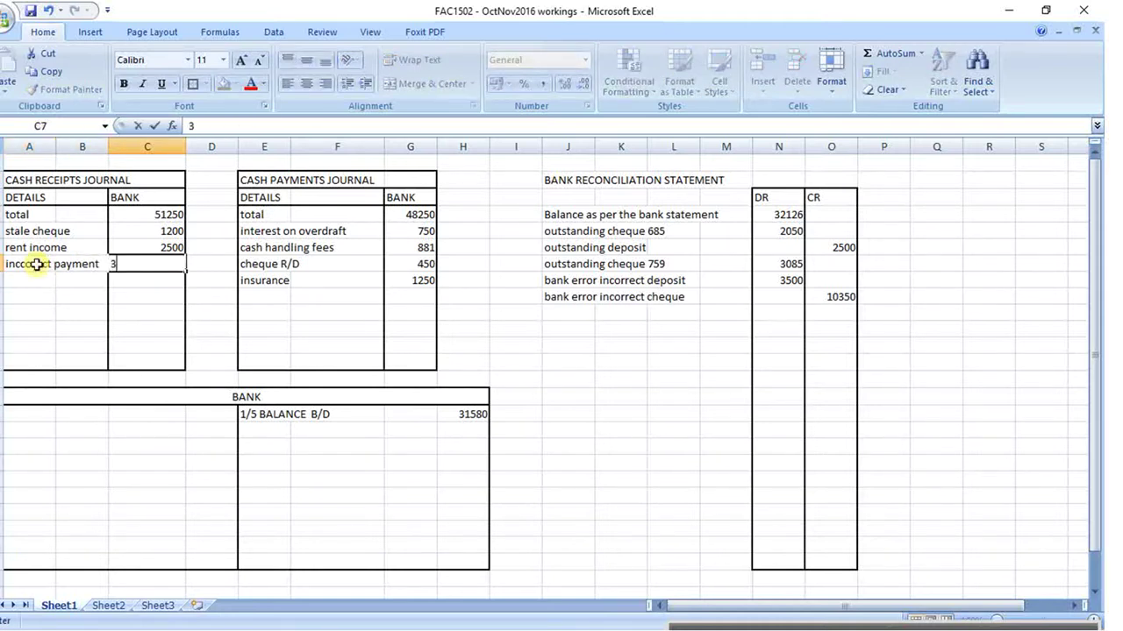
{"action": "key", "text": "Return"}
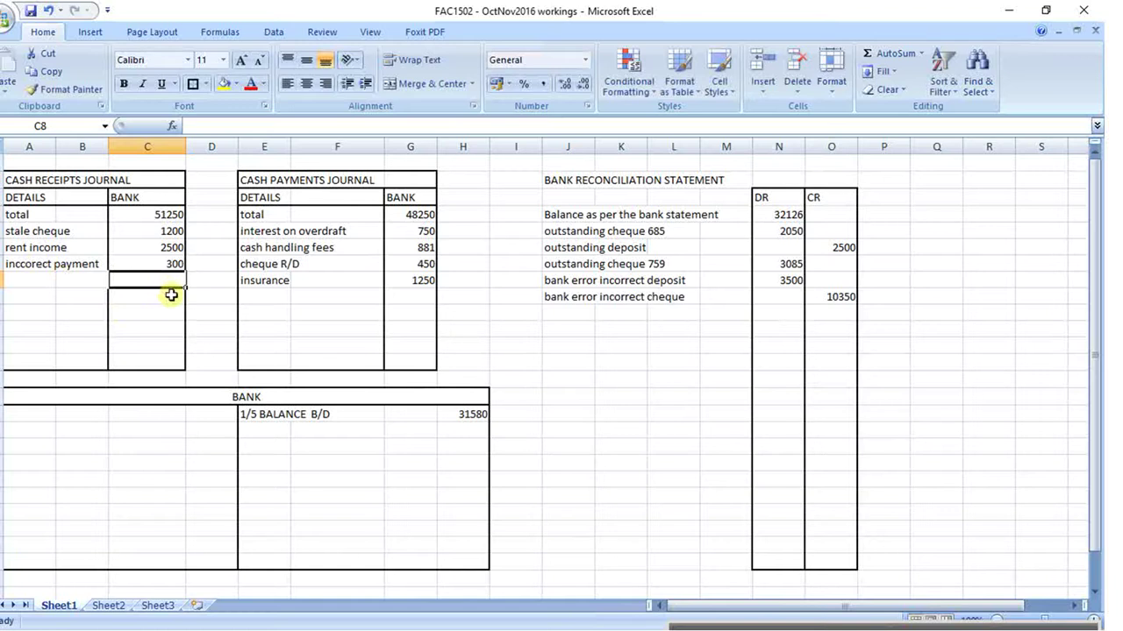
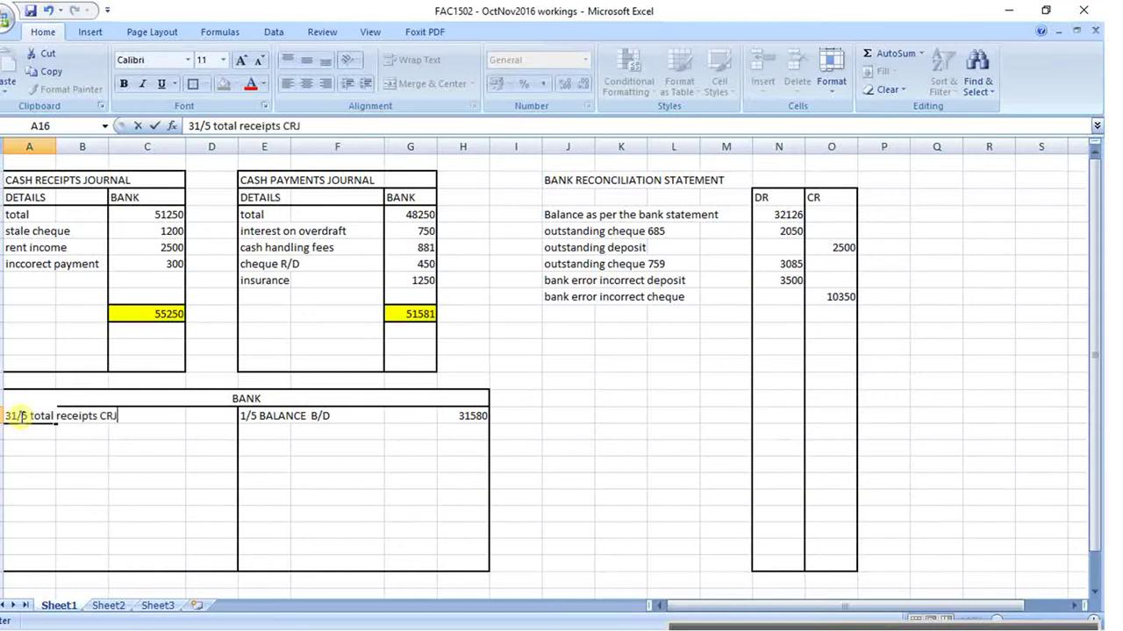
- Enter "31/5 total receipts CRJ" in A16 of the bank account, copy it to E17 and change the copy to "31/5 total payments CPJ"
{"action": "key", "text": "Return"}
{"action": "left_click", "coordinate": [22, 416]}
{"action": "key", "text": "ctrl+c"}
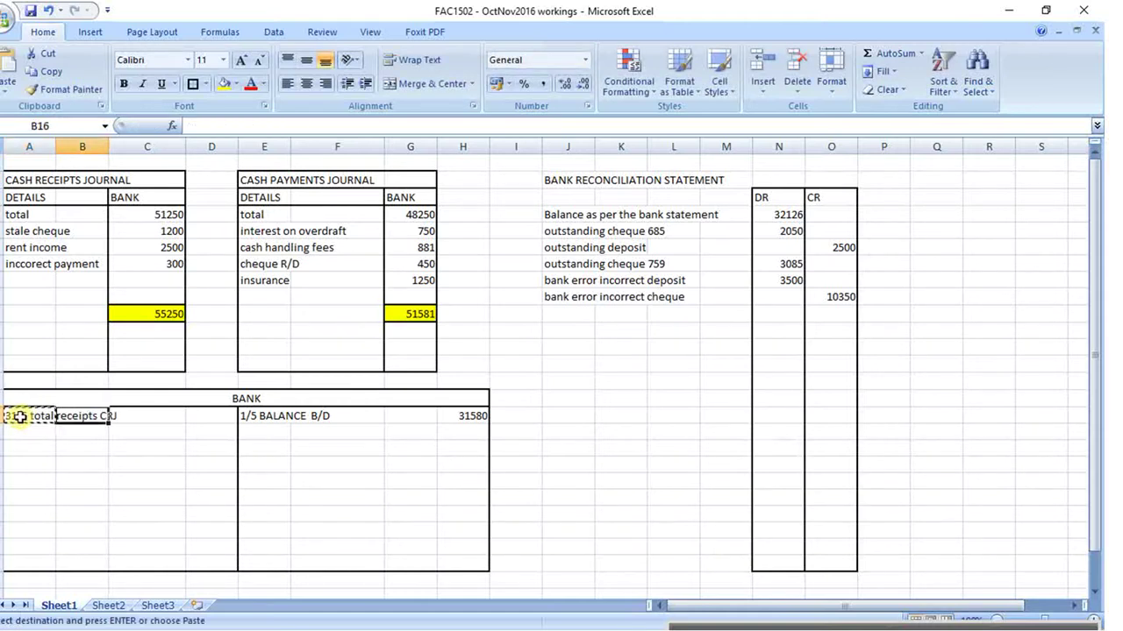
{"action": "key", "text": "Right"}
{"action": "key", "text": "Right"}
{"action": "key", "text": "Right"}
{"action": "key", "text": "Right"}
{"action": "key", "text": "Down"}
{"action": "key", "text": "ctrl+v"}
{"action": "key", "text": "F2"}
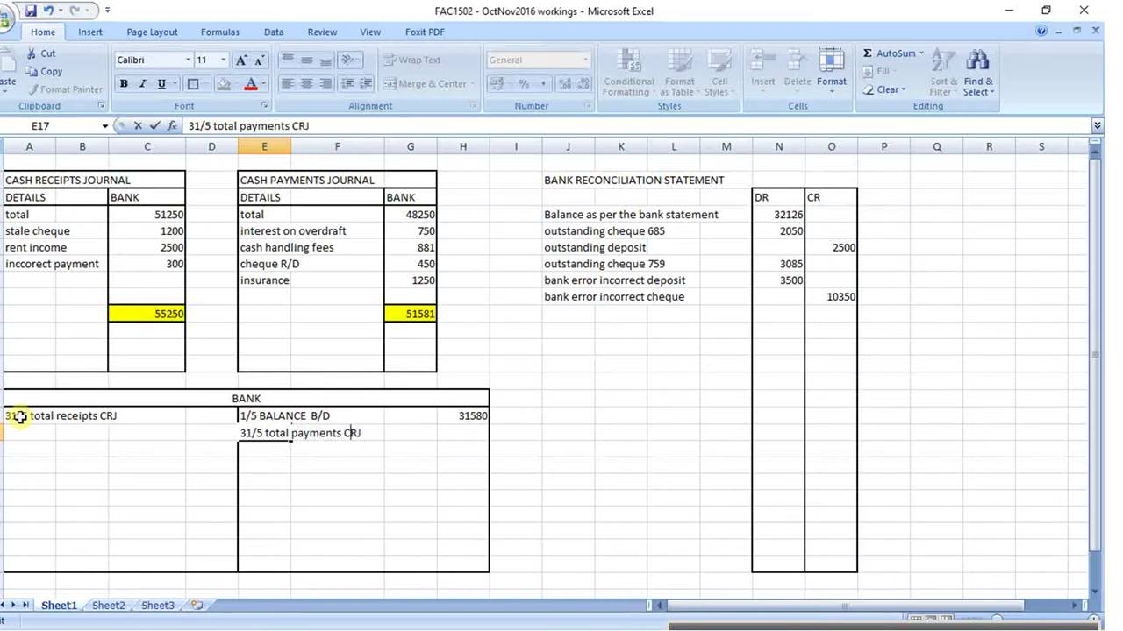
{"action": "type", "text": "P"}
{"action": "key", "text": "Return"}
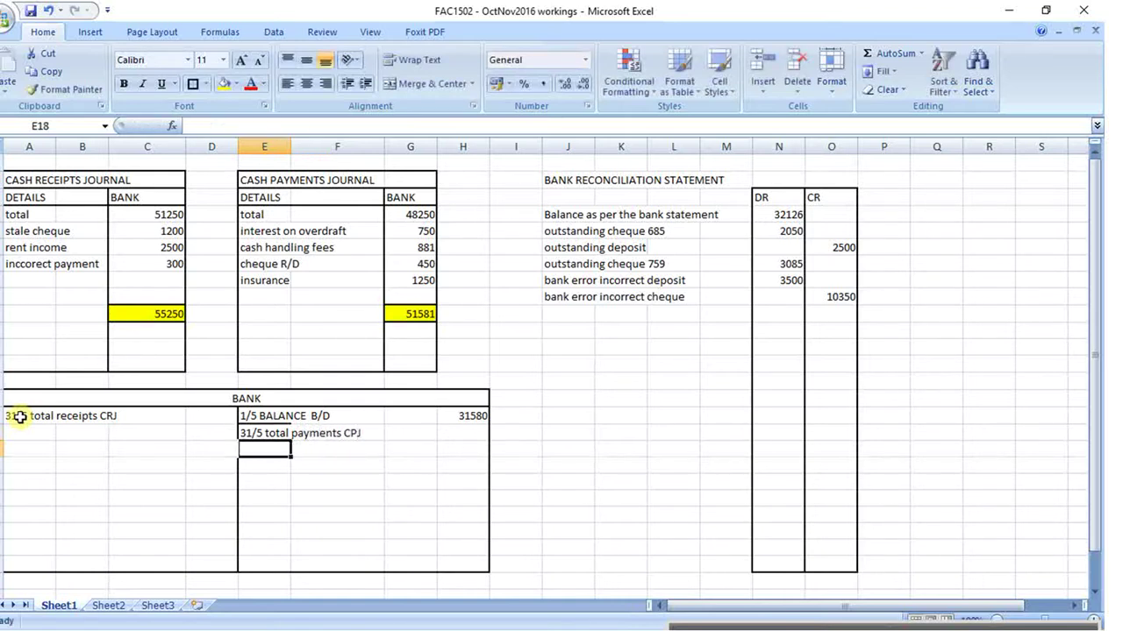
- Link D16 of the bank account to the cash receipts journal total in C10
{"action": "left_click", "coordinate": [194, 417]}
{"action": "type", "text": "="}
{"action": "left_click", "coordinate": [145, 314]}
{"action": "key", "text": "Return"}
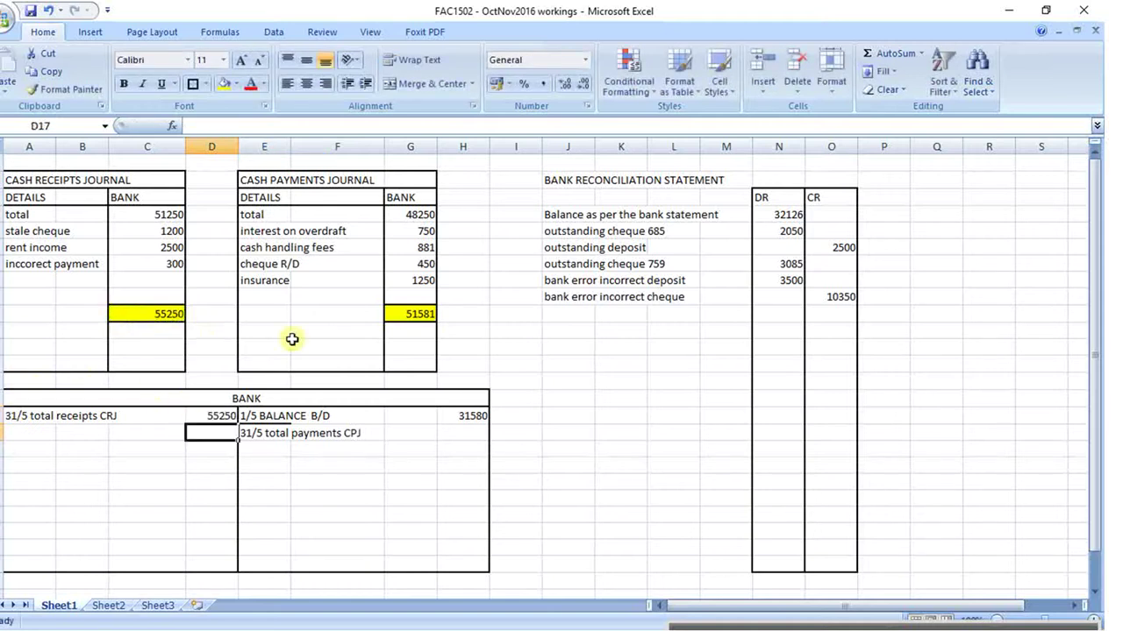
- Link H17 of the bank account to the cash payments journal total in G10
{"action": "left_click", "coordinate": [461, 431]}
{"action": "type", "text": "="}
{"action": "left_click", "coordinate": [414, 316]}
{"action": "key", "text": "Return"}
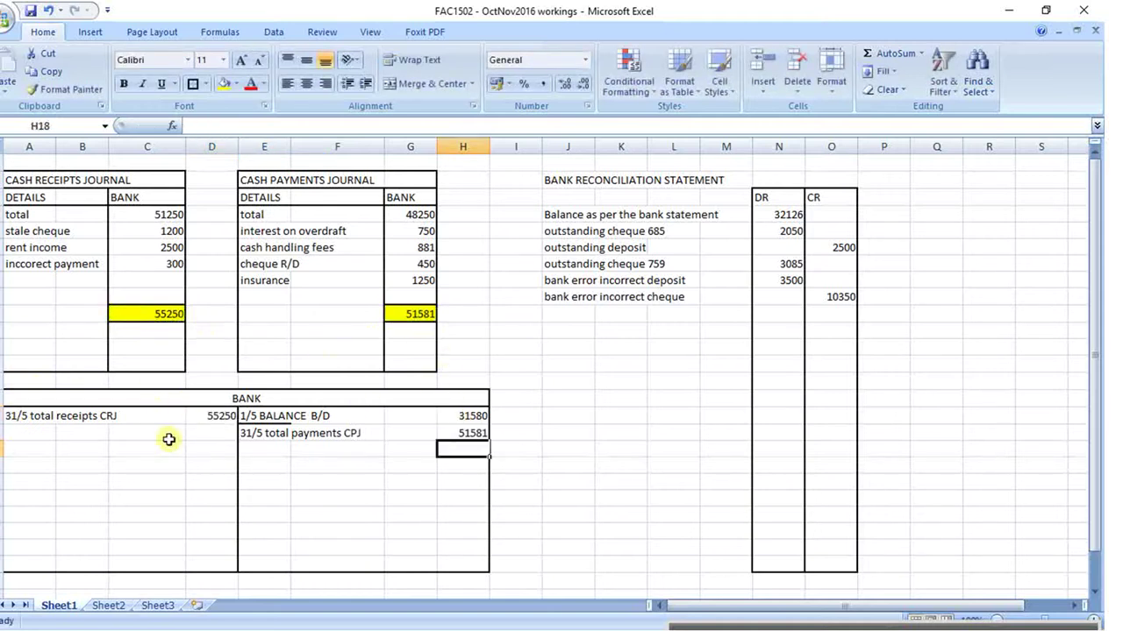
- Outline D19 of the bank account with a box border and total the credit entries H16:H17 in H19
{"action": "left_click", "coordinate": [207, 465]}
{"action": "left_click", "coordinate": [192, 83]}
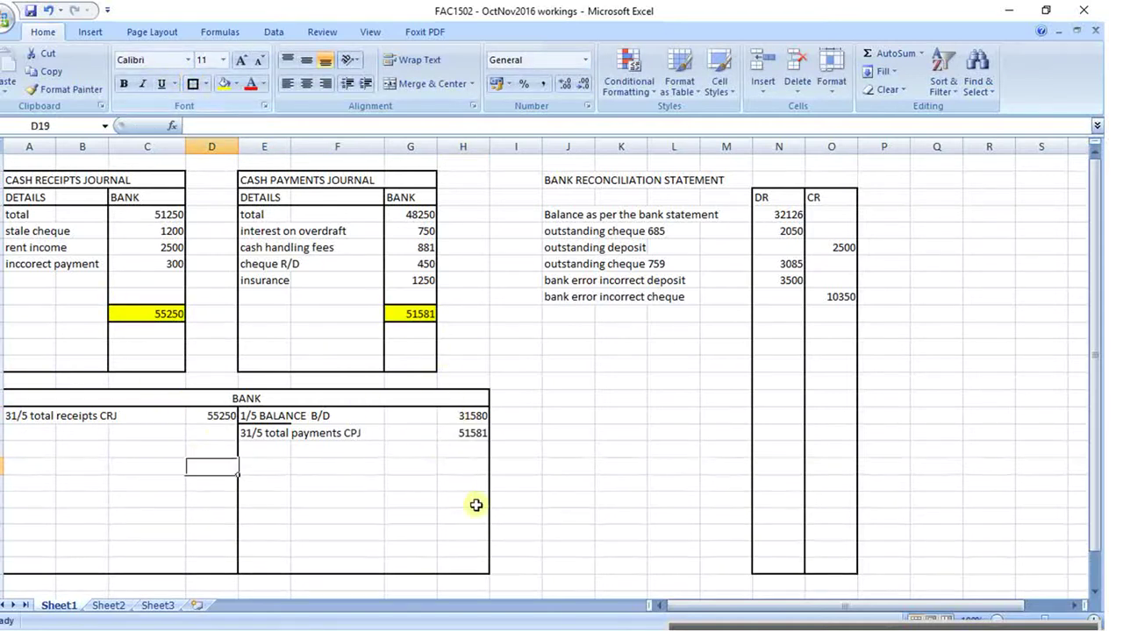
{"action": "left_click", "coordinate": [474, 466]}
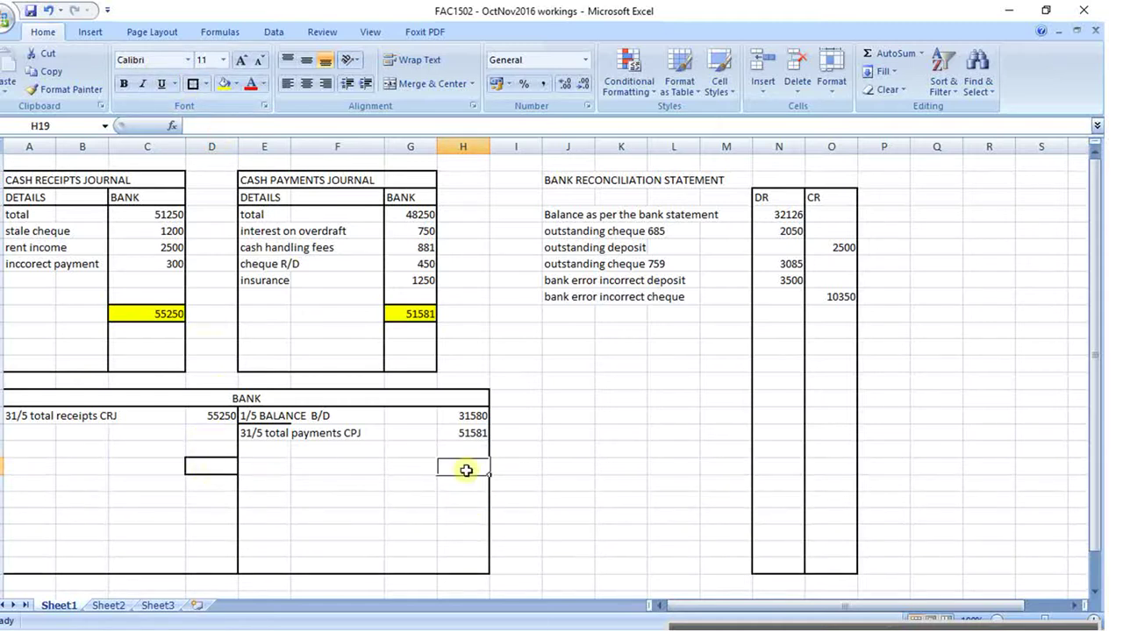
{"action": "type", "text": "=sum("}
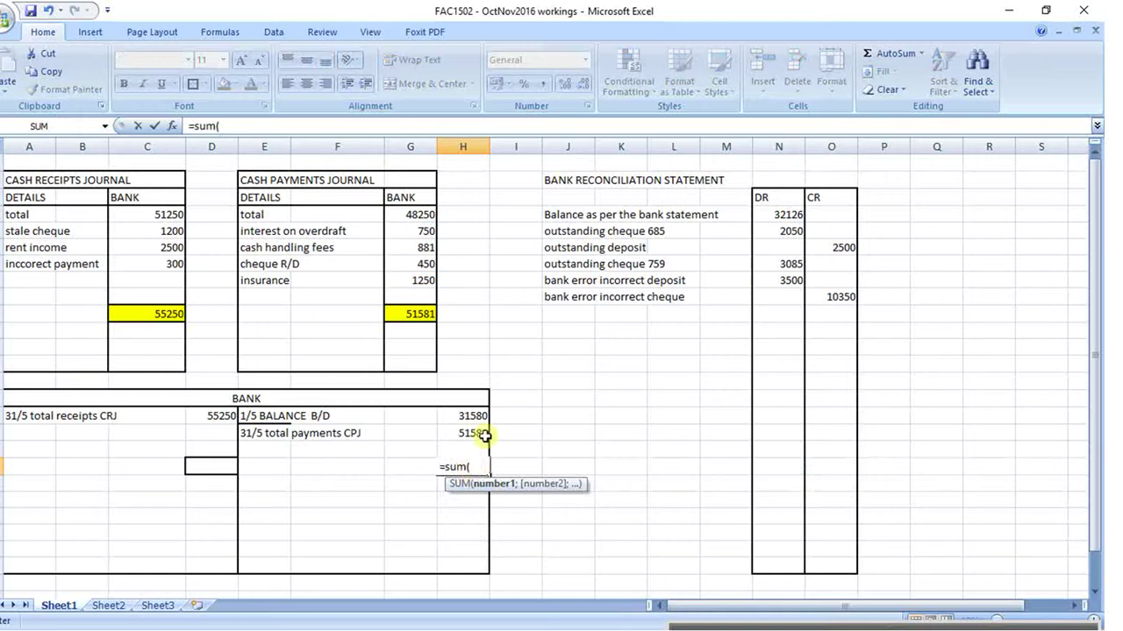
{"action": "left_click_drag", "start_coordinate": [474, 416], "coordinate": [481, 428]}
{"action": "key", "text": "Return"}
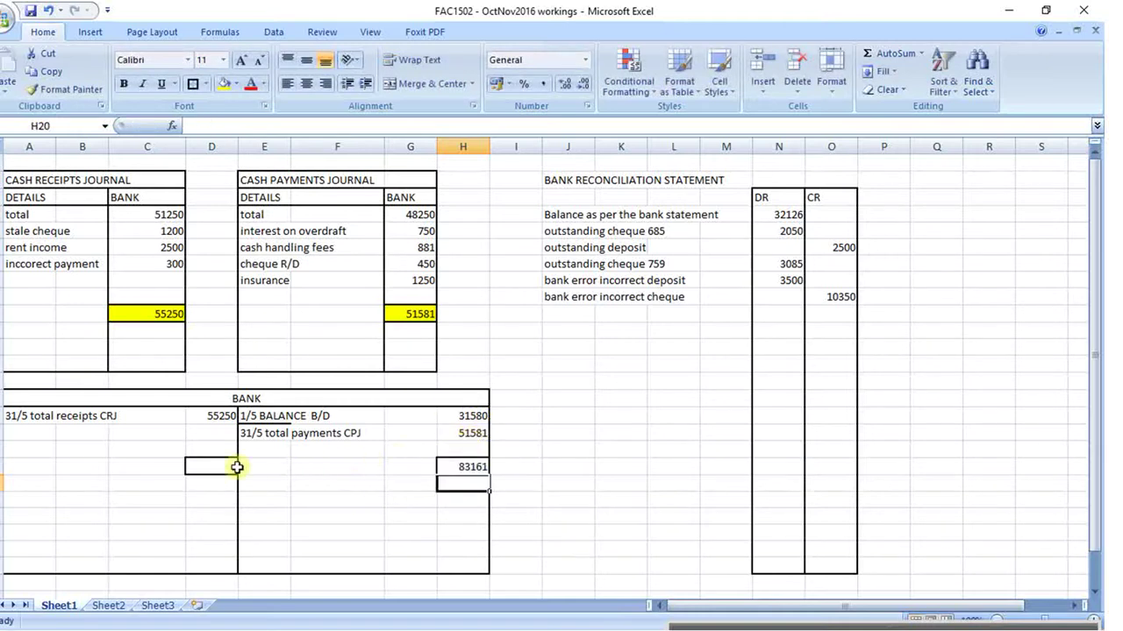
- Set the debit side total in D19 of the bank account equal to the credit total in H19
{"action": "left_click", "coordinate": [1093, 620]}
{"action": "left_click", "coordinate": [1094, 620]}
{"action": "scroll", "coordinate": [815, 517], "scroll_direction": "up", "scroll_amount": 1}
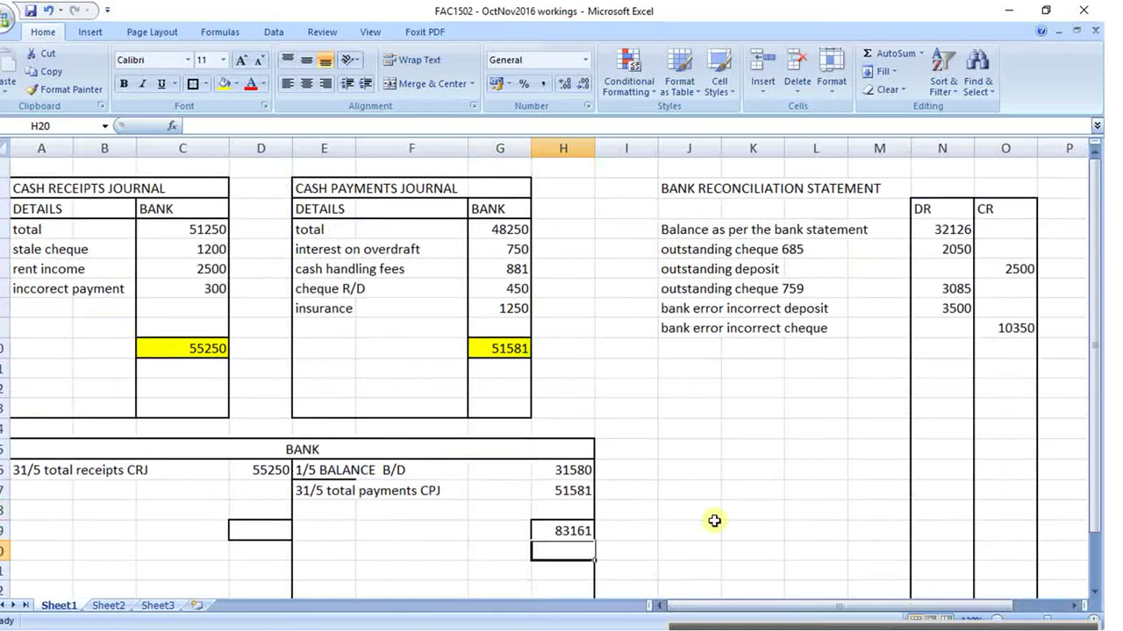
{"action": "left_click", "coordinate": [278, 531]}
{"action": "type", "text": "="}
{"action": "left_click", "coordinate": [569, 532]}
{"action": "key", "text": "Return"}
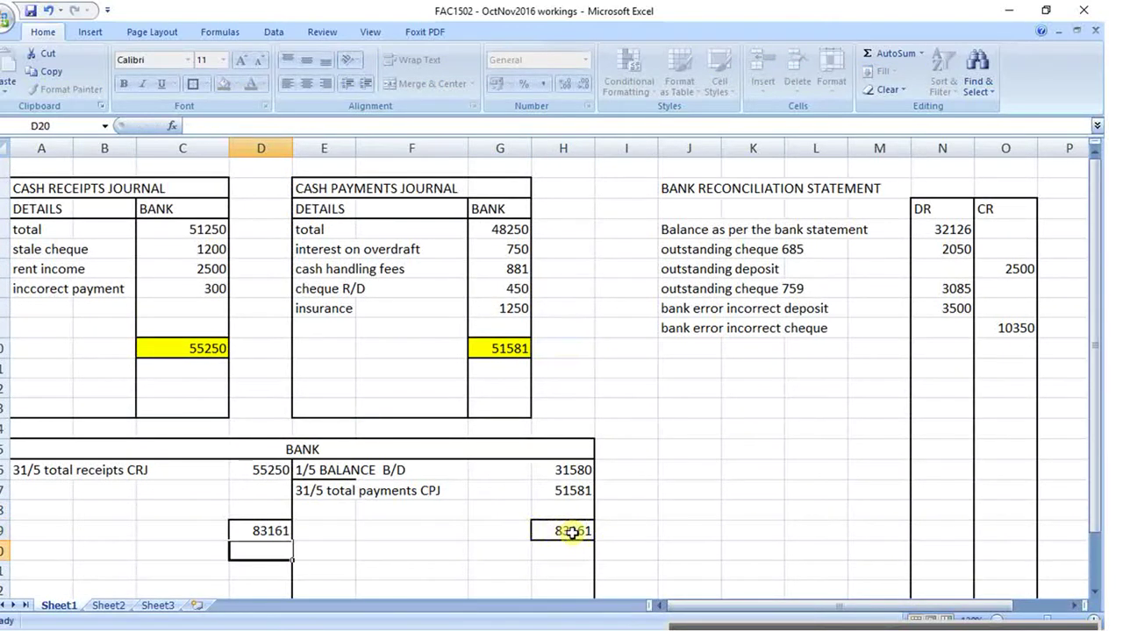
{"action": "left_click", "coordinate": [568, 532]}
{"action": "left_click", "coordinate": [260, 532]}
{"action": "left_click", "coordinate": [562, 530]}
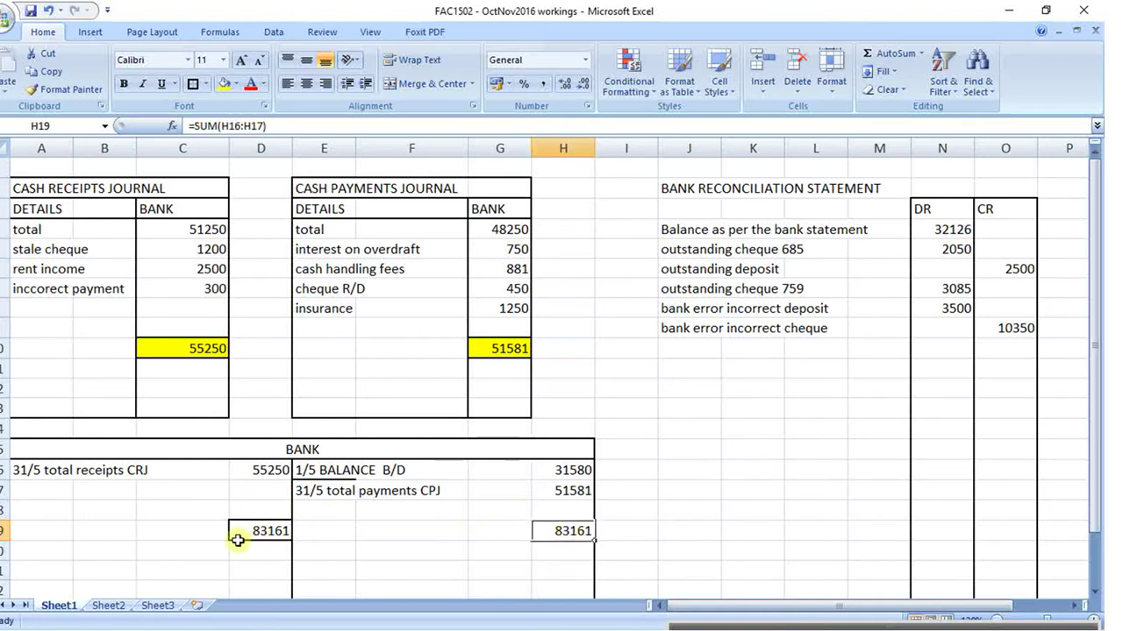
- Calculate the balancing figure in D18 of the bank account as D19 minus D16
{"action": "double_click", "coordinate": [267, 505]}
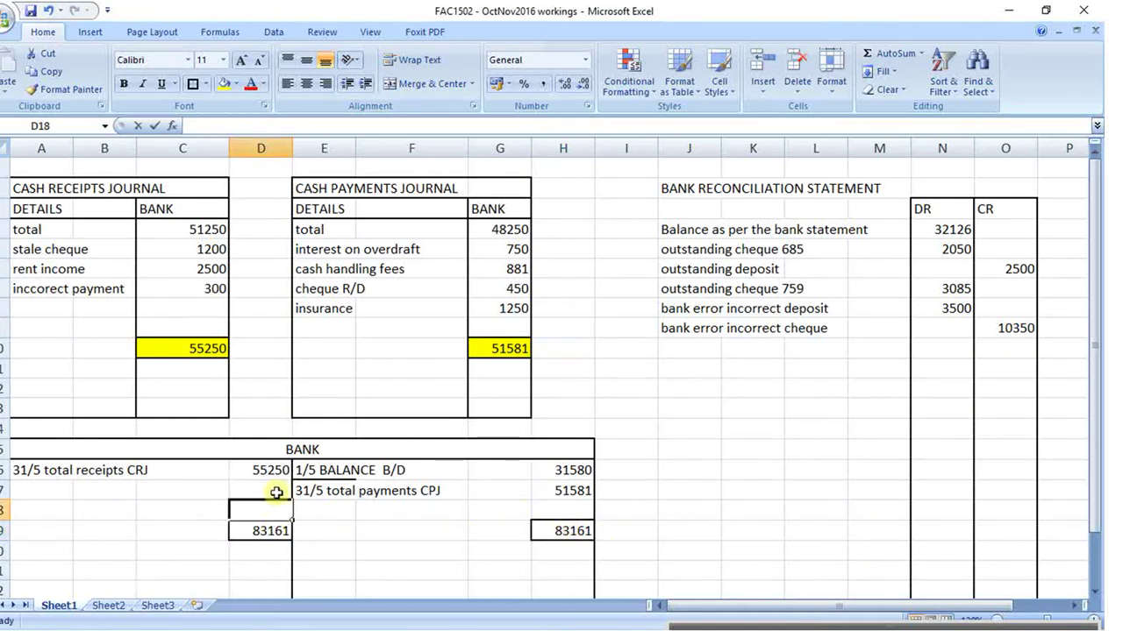
{"action": "type", "text": "="}
{"action": "left_click", "coordinate": [275, 530]}
{"action": "type", "text": "-"}
{"action": "left_click", "coordinate": [274, 470]}
{"action": "key", "text": "Return"}
- Label the balancing figure "31/5 balance c/d" in A18 of the bank account
{"action": "left_click", "coordinate": [40, 515]}
{"action": "type", "text": "balance  c/"}
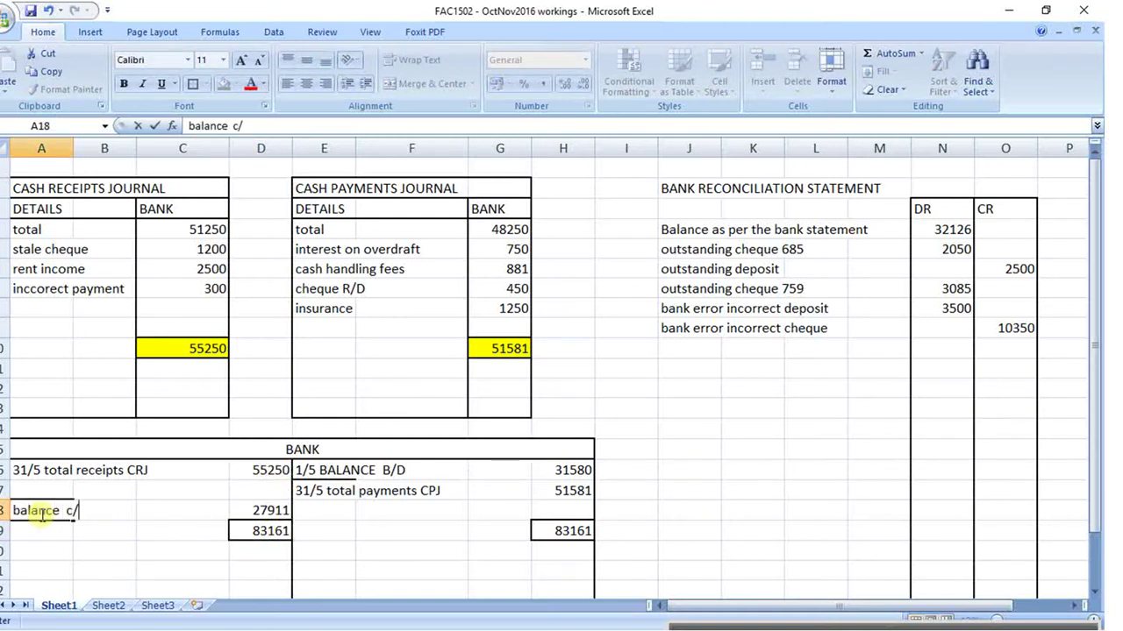
{"action": "type", "text": "d"}
{"action": "key", "text": "Return"}
{"action": "left_click", "coordinate": [40, 515]}
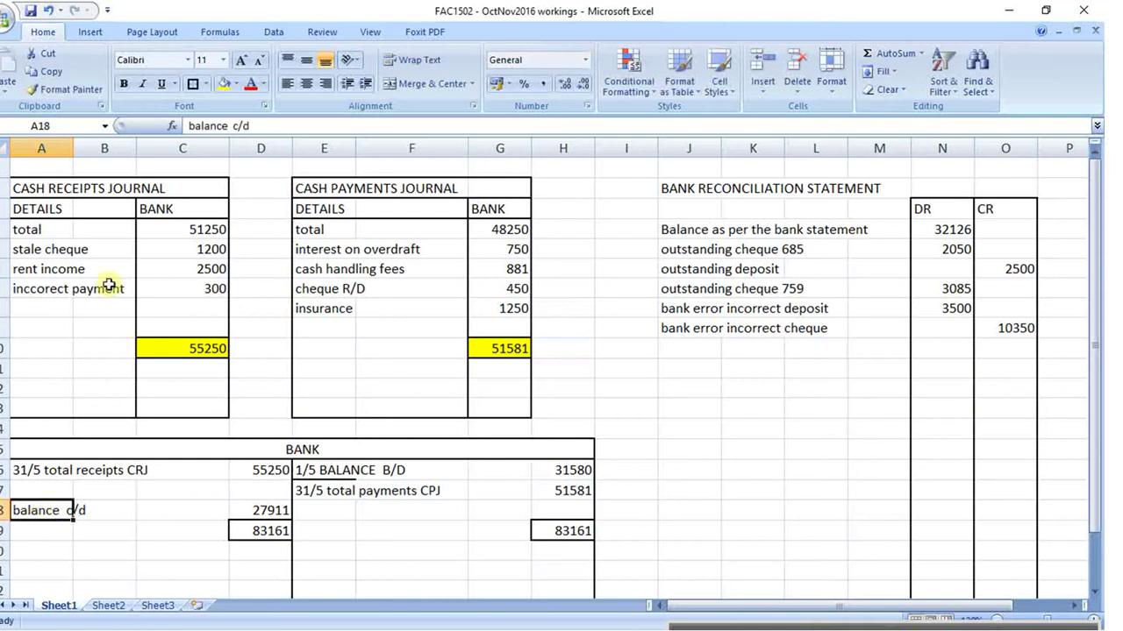
{"action": "left_click", "coordinate": [187, 126]}
{"action": "type", "text": "31/5"}
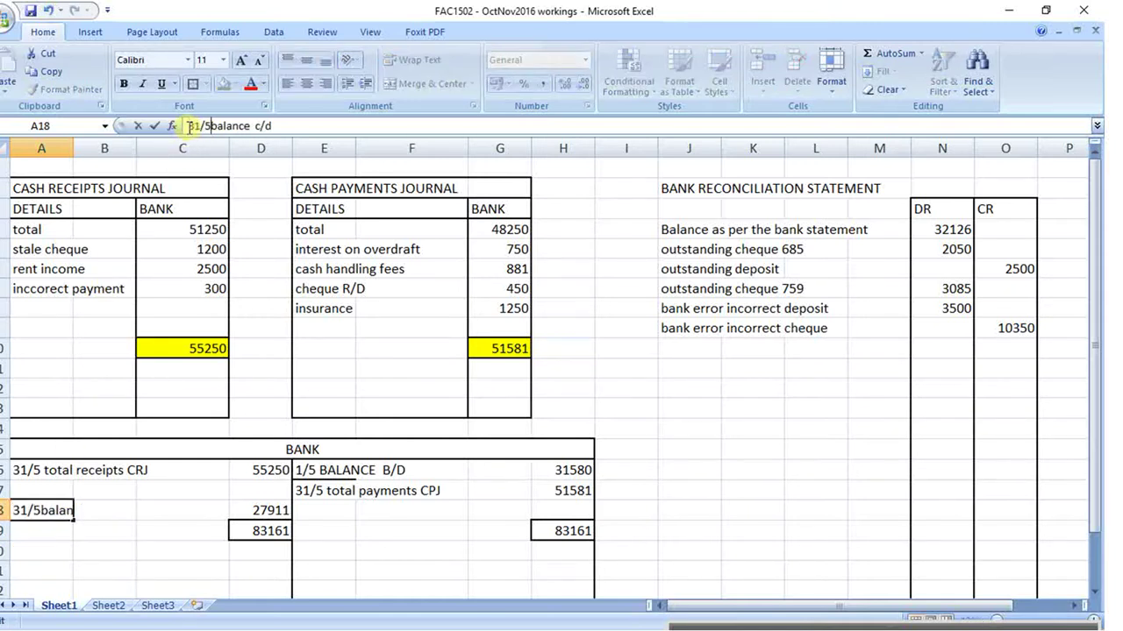
{"action": "key", "text": "Return"}
- Enter "1/6 balance b/d" in E20, below the totals on the credit side of the bank account
{"action": "key", "text": "Right"}
{"action": "key", "text": "Right"}
{"action": "key", "text": "Right"}
{"action": "key", "text": "Right"}
{"action": "key", "text": "Down"}
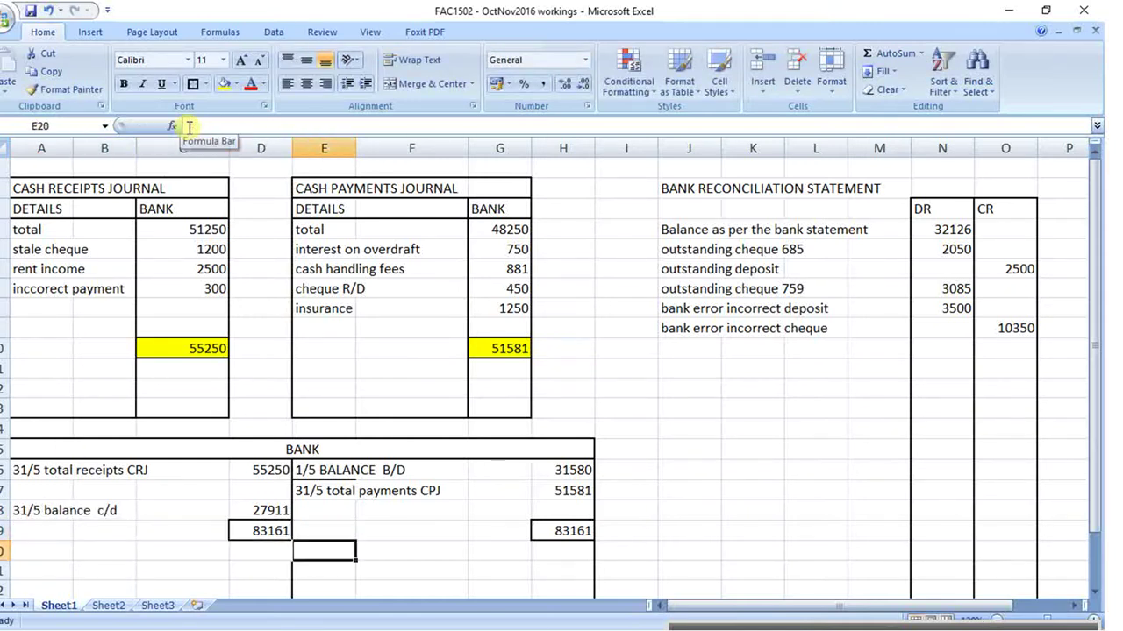
{"action": "type", "text": "1/6 b"}
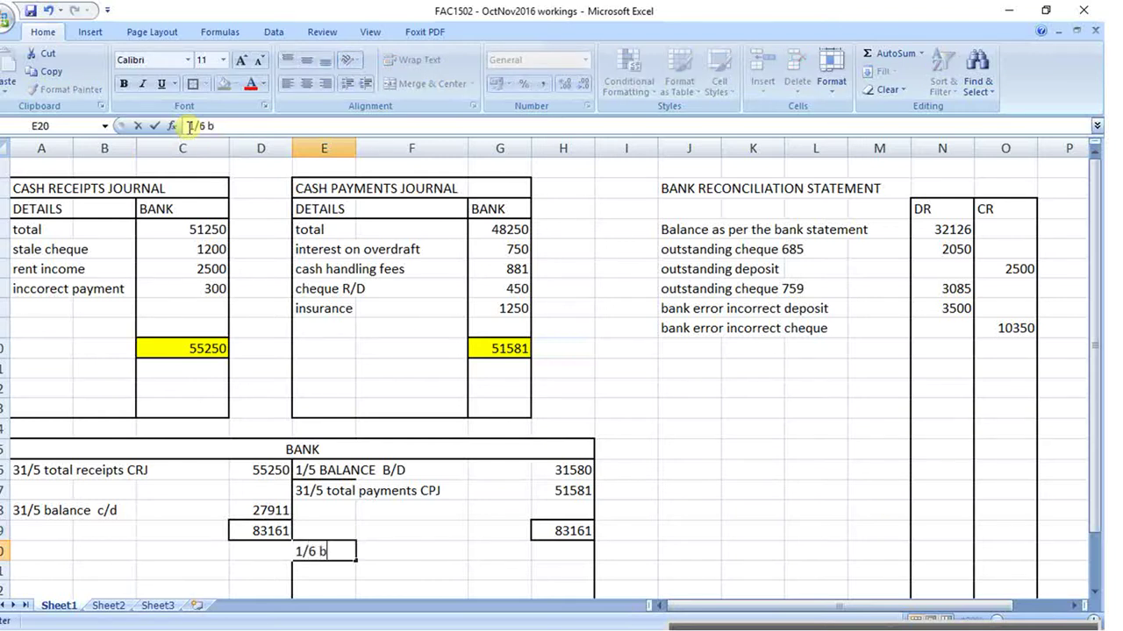
{"action": "type", "text": "alance  b/e"}
{"action": "key", "text": "Return"}
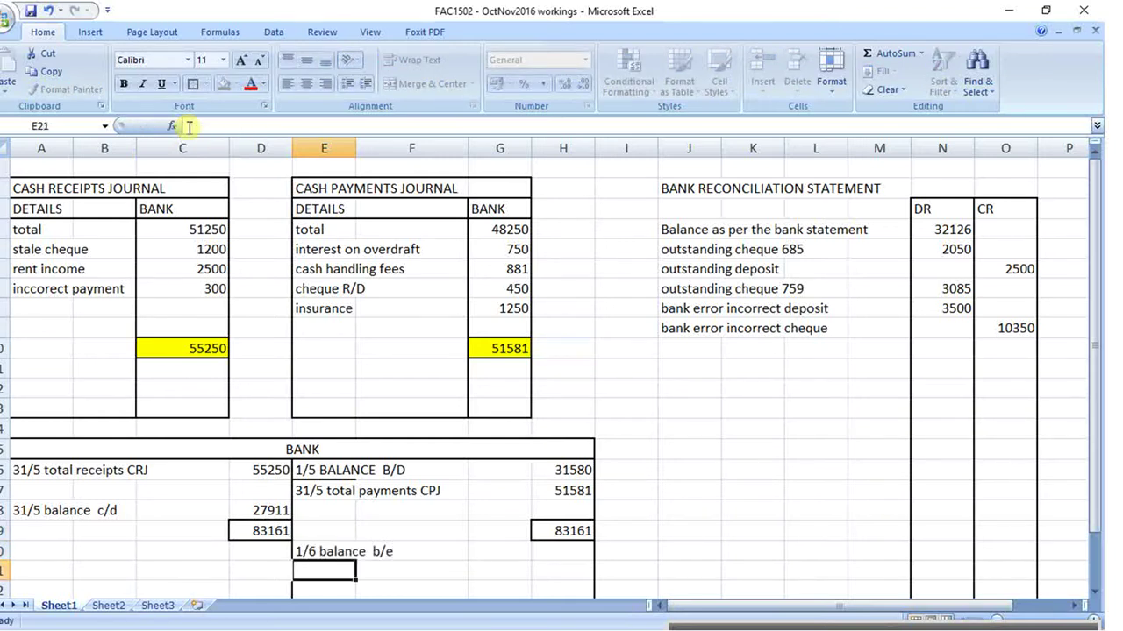
{"action": "key", "text": "Up"}
{"action": "key", "text": "F2"}
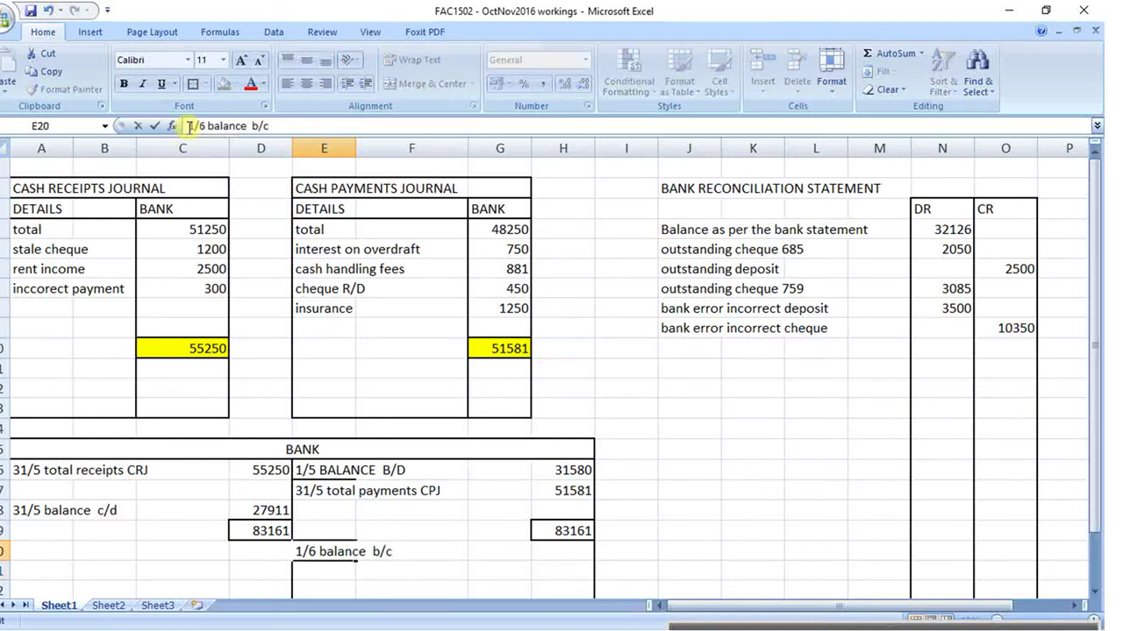
{"action": "key", "text": "Return"}
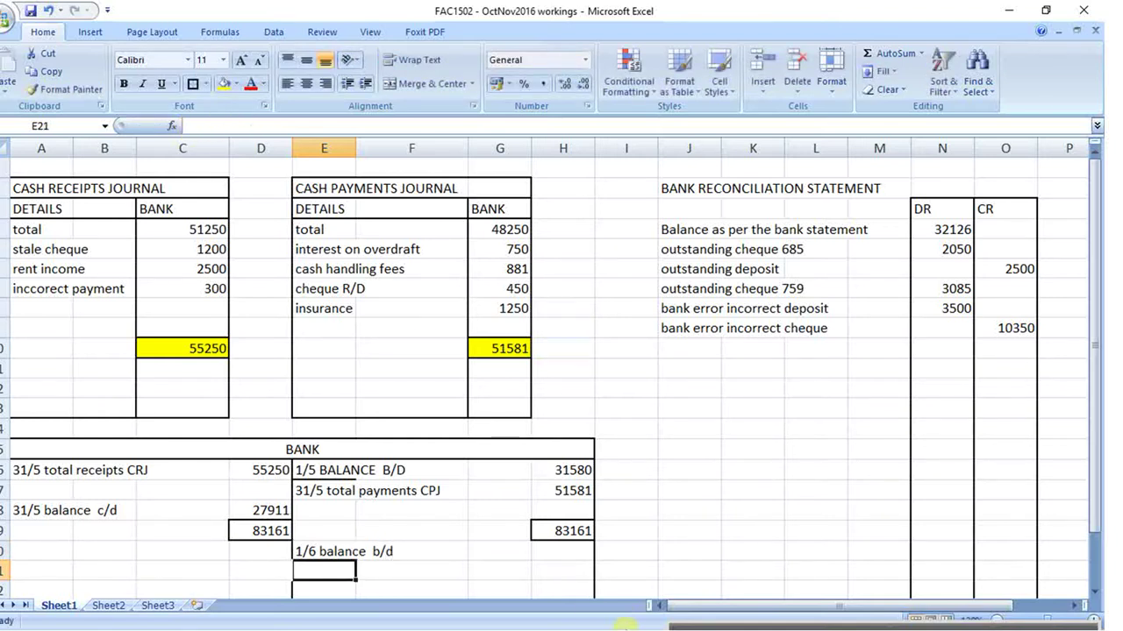
- Link H20 of the bank account to the balance carried down in D18
{"action": "left_click", "coordinate": [568, 553]}
{"action": "type", "text": "="}
{"action": "left_click", "coordinate": [263, 510]}
{"action": "key", "text": "Return"}
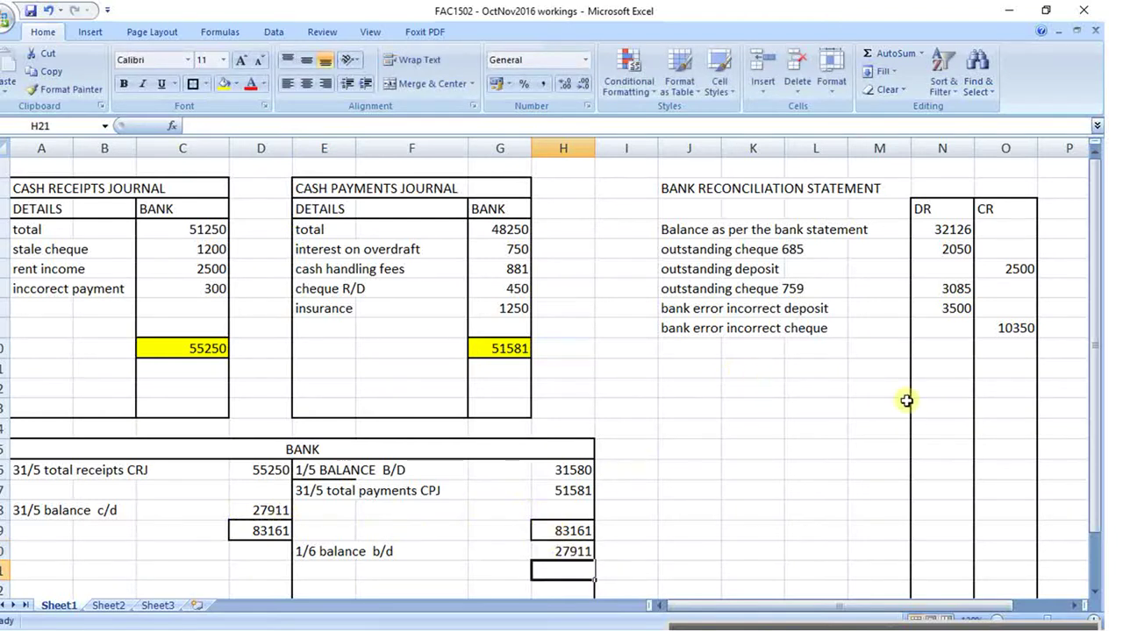
- Add borders to N12:O12 of the bank reconciliation statement and sum the debit column N4:N9 in N12
{"action": "left_click_drag", "start_coordinate": [938, 397], "coordinate": [1005, 390]}
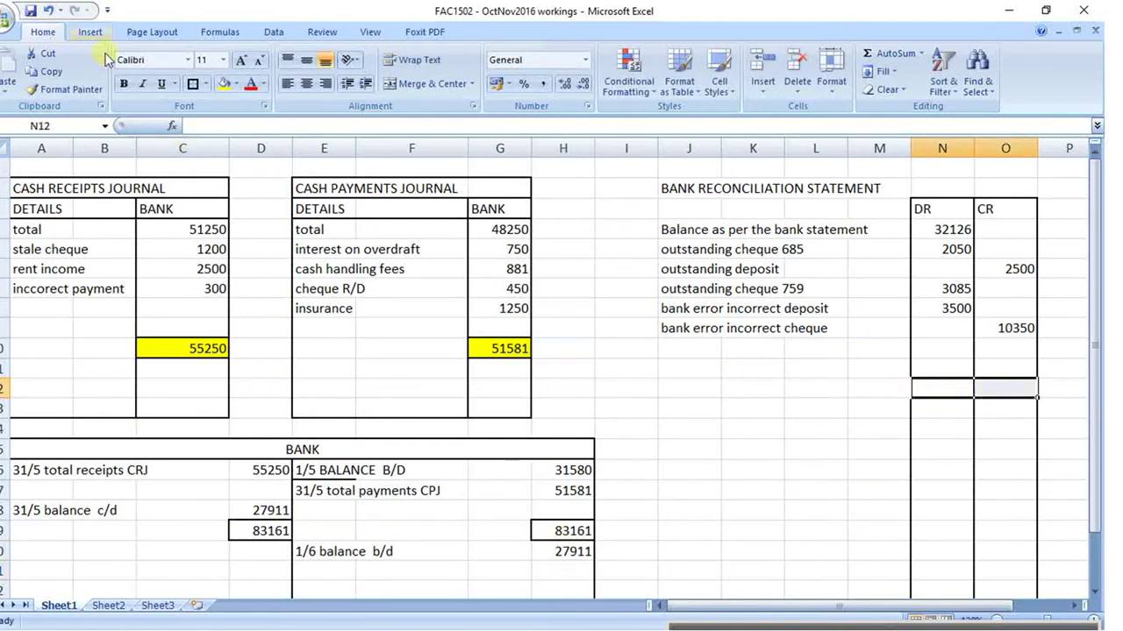
{"action": "left_click", "coordinate": [192, 83]}
{"action": "left_click", "coordinate": [933, 390]}
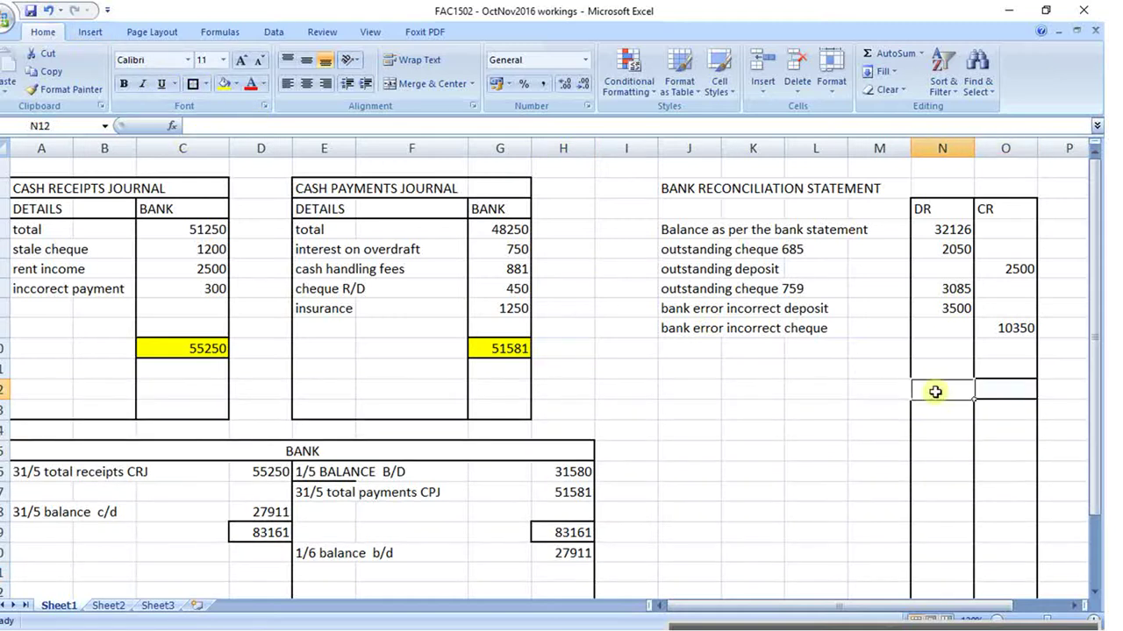
{"action": "type", "text": "=sum("}
{"action": "left_click_drag", "start_coordinate": [946, 231], "coordinate": [950, 324]}
{"action": "key", "text": "Return"}
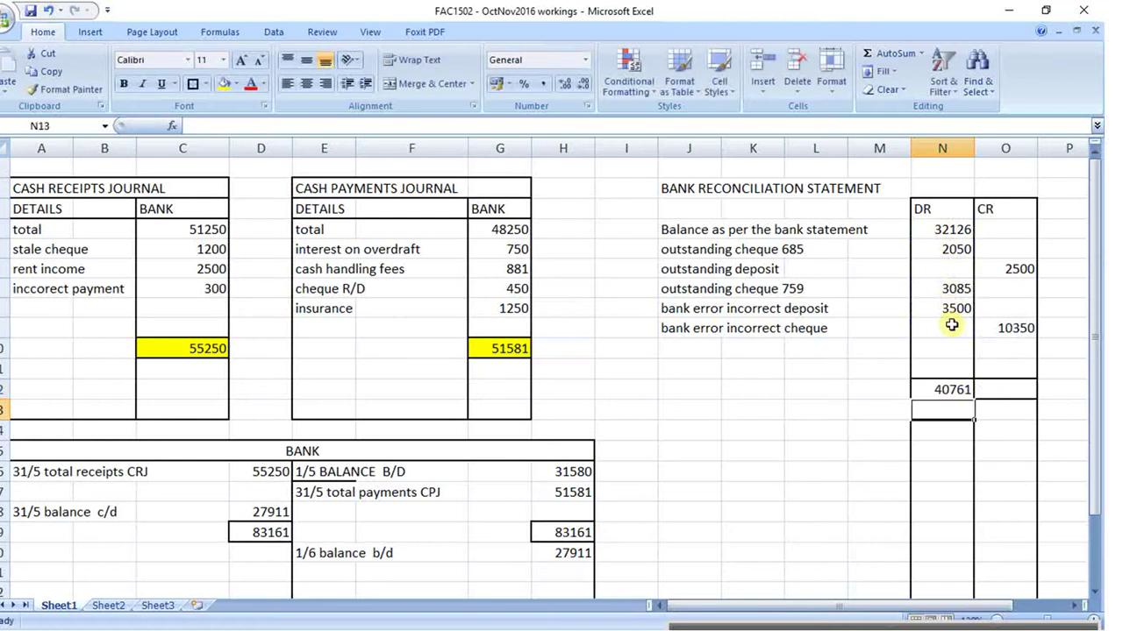
- Copy the debit total formula from N12 of the reconciliation statement into O12
{"action": "key", "text": "Up"}
{"action": "key", "text": "Right"}
{"action": "key", "text": "Left"}
{"action": "key", "text": "ctrl+c"}
{"action": "key", "text": "Right"}
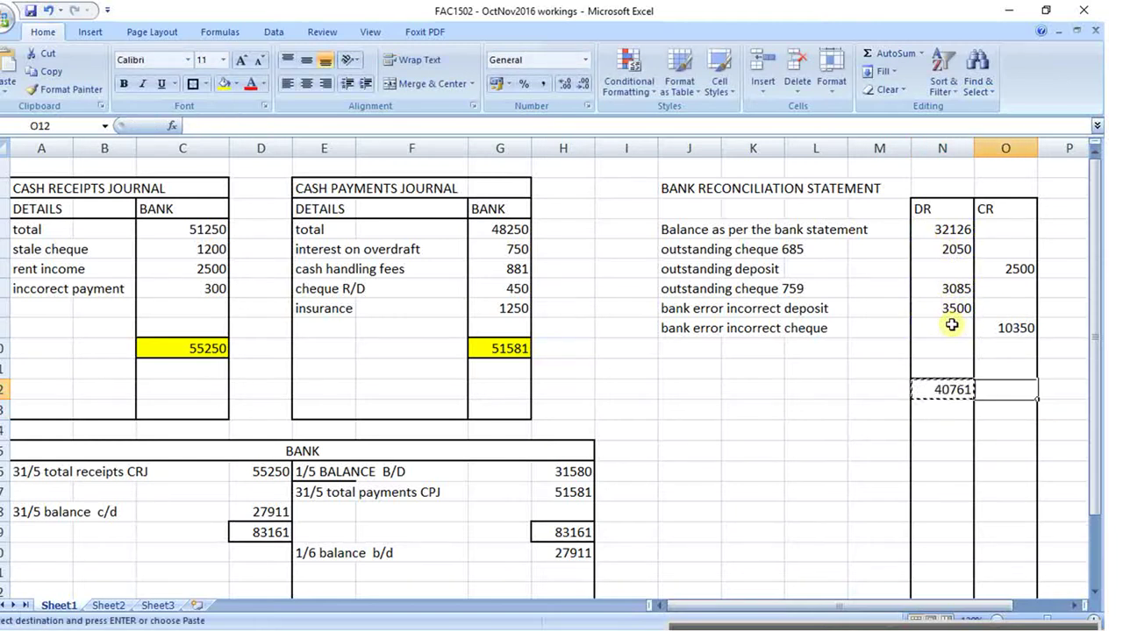
{"action": "key", "text": "ctrl+v"}
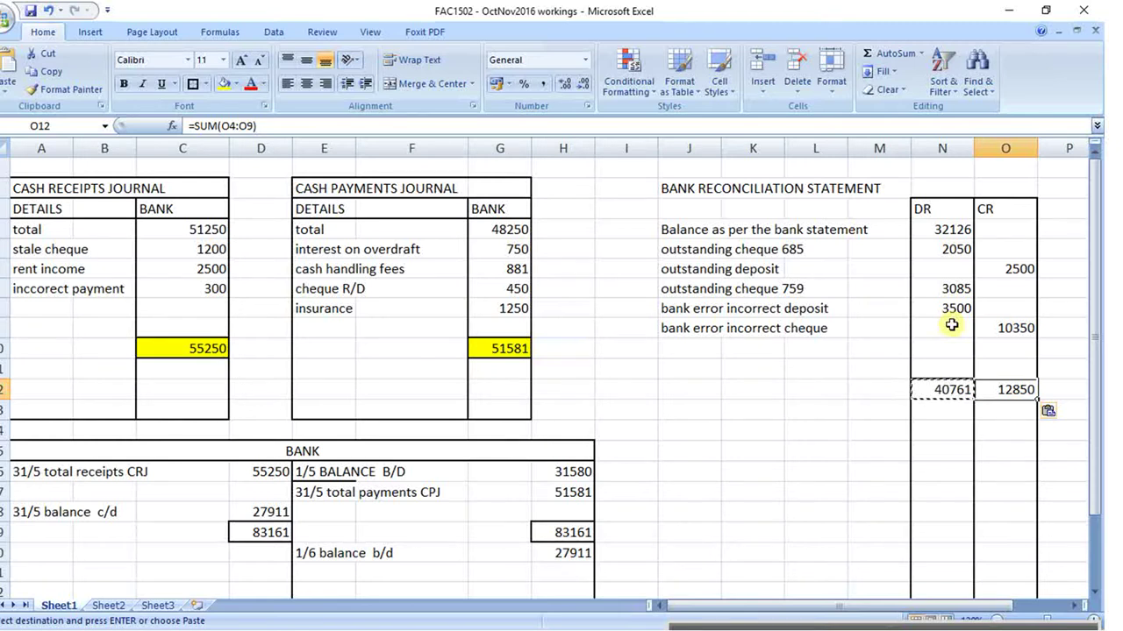
- Set O12 equal to N12 and calculate the balancing figure in O11 as O12 minus O6 minus O9
{"action": "type", "text": "=N12"}
{"action": "key", "text": "Return"}
{"action": "left_click", "coordinate": [1015, 374]}
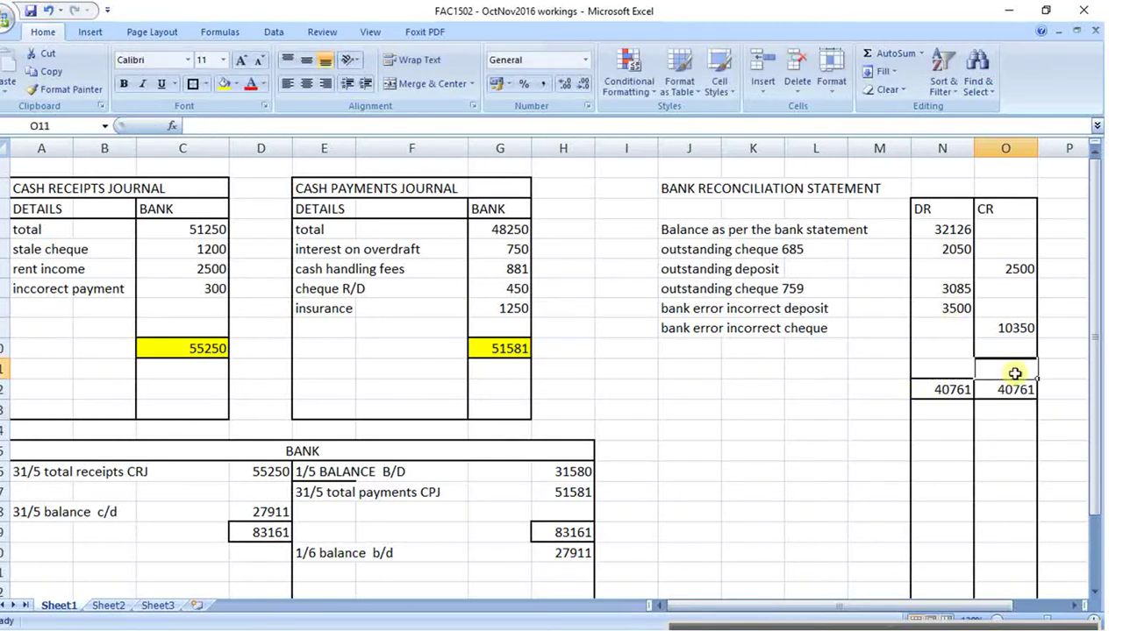
{"action": "type", "text": "="}
{"action": "left_click", "coordinate": [1015, 390]}
{"action": "type", "text": "-"}
{"action": "left_click", "coordinate": [1008, 269]}
{"action": "type", "text": "-"}
{"action": "left_click", "coordinate": [1008, 328]}
{"action": "key", "text": "Return"}
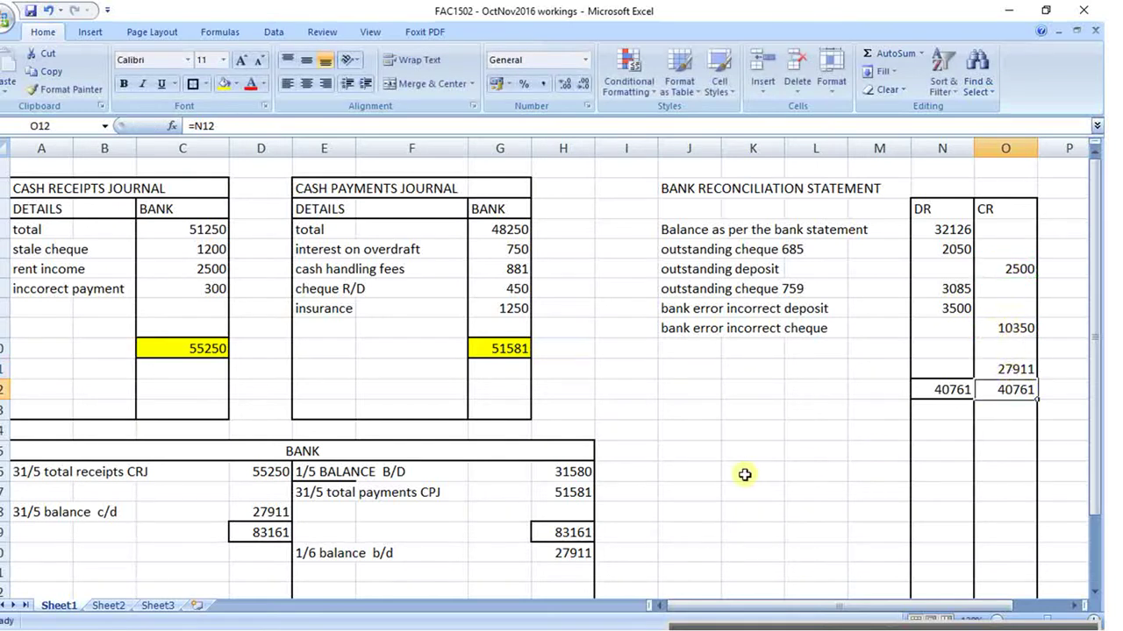
- Label row 11 of the reconciliation statement "balance as per the bank GL account" in J11
{"action": "left_click", "coordinate": [700, 372]}
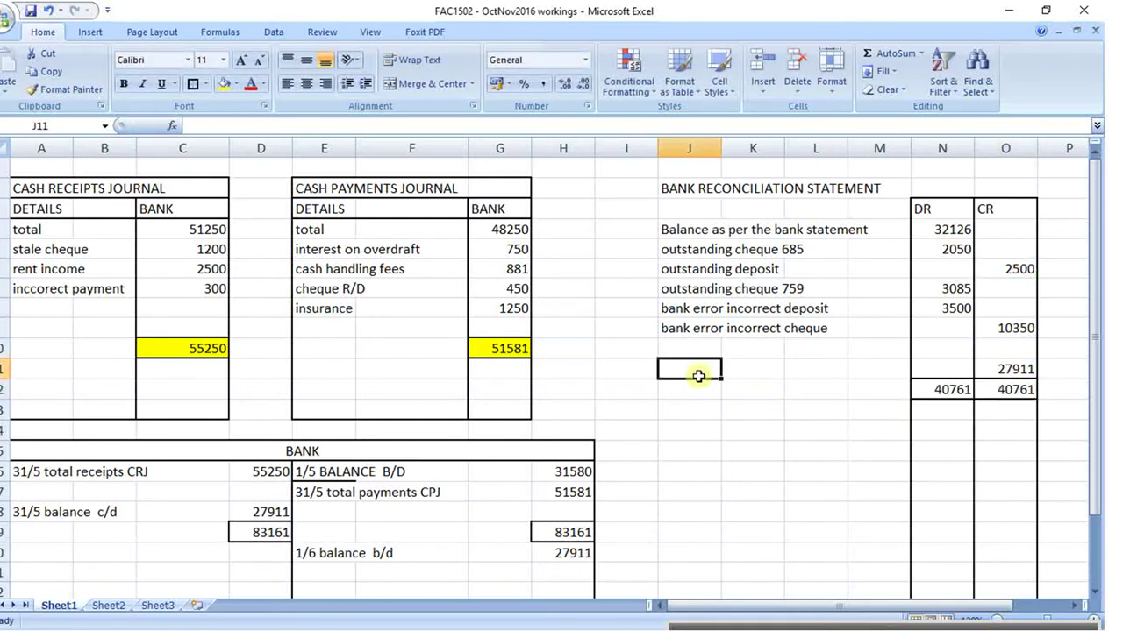
{"action": "type", "text": "bal"}
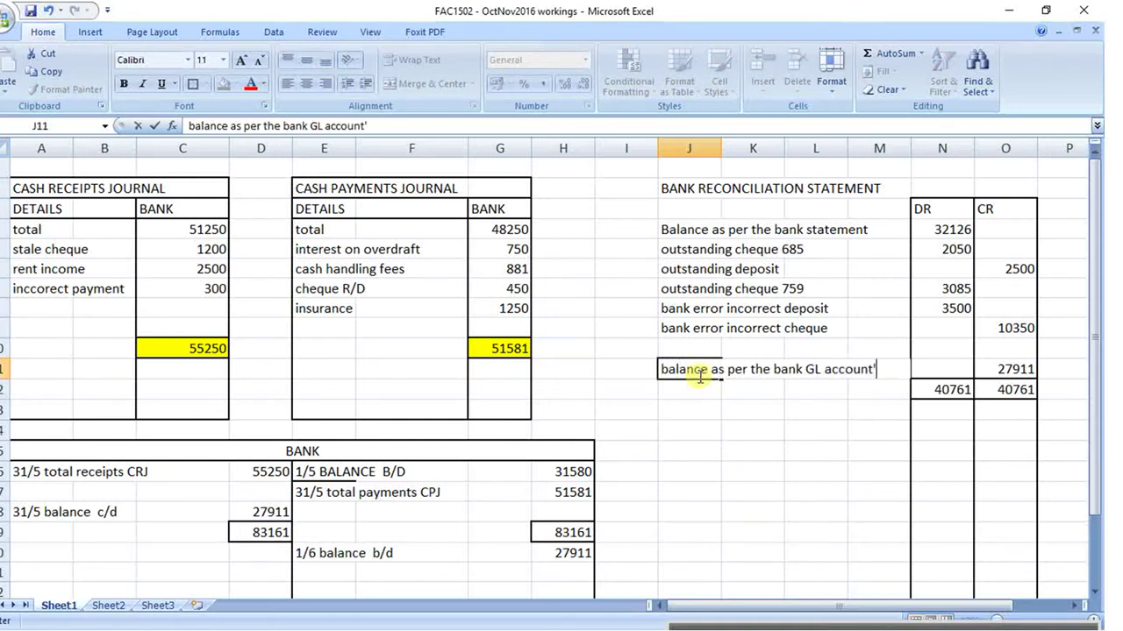
{"action": "key", "text": "Return"}
- Shade the GL account balance row J11:O11 and the balance b/d row E20:H20 light green
{"action": "left_click_drag", "start_coordinate": [687, 371], "coordinate": [1008, 369]}
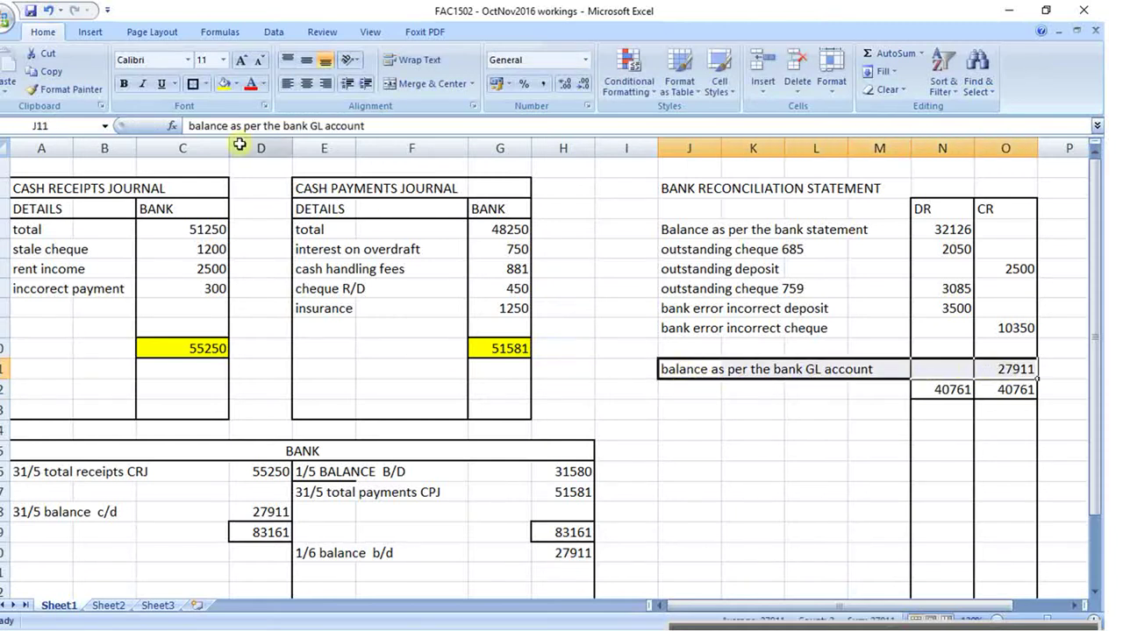
{"action": "left_click", "coordinate": [237, 86]}
{"action": "left_click", "coordinate": [317, 172]}
{"action": "left_click_drag", "start_coordinate": [399, 555], "coordinate": [566, 554]}
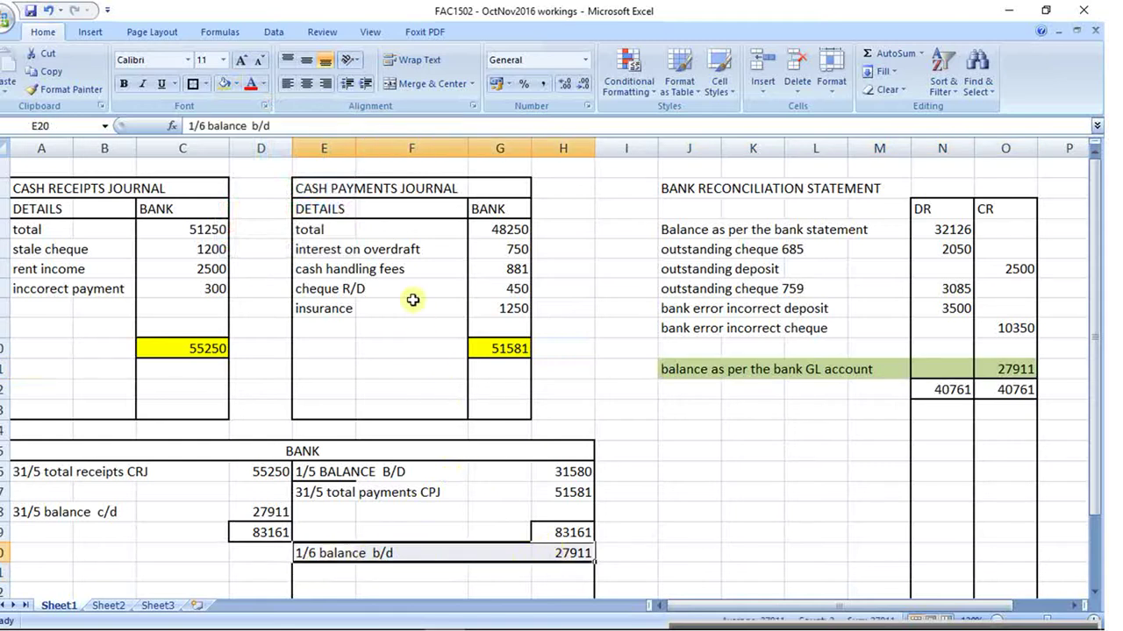
{"action": "left_click", "coordinate": [221, 84]}
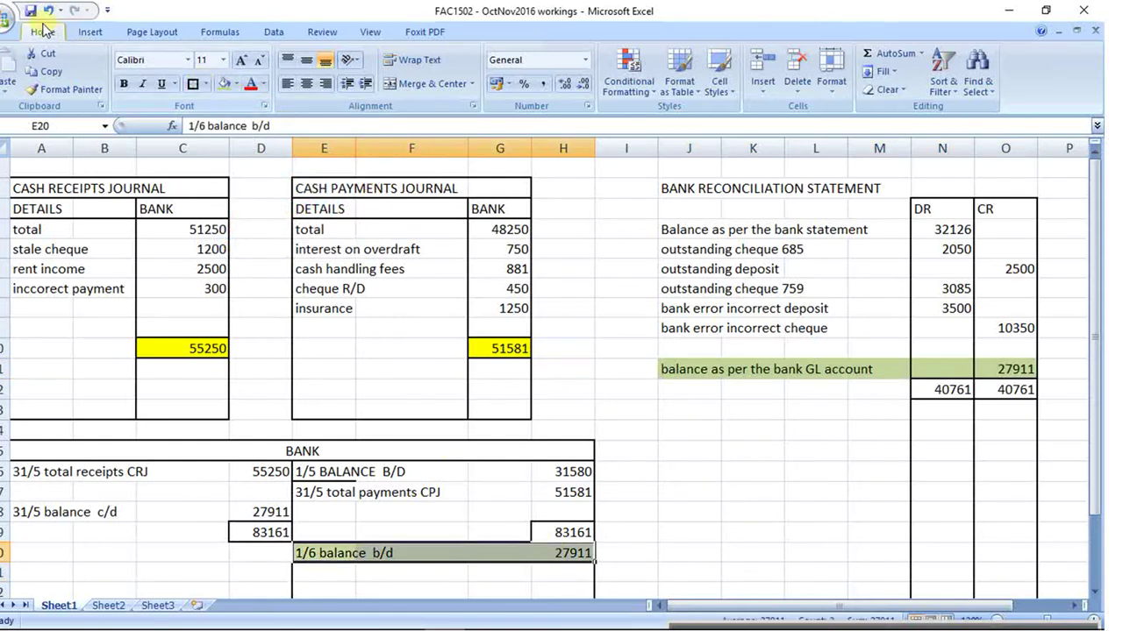
{"action": "left_click", "coordinate": [46, 168]}
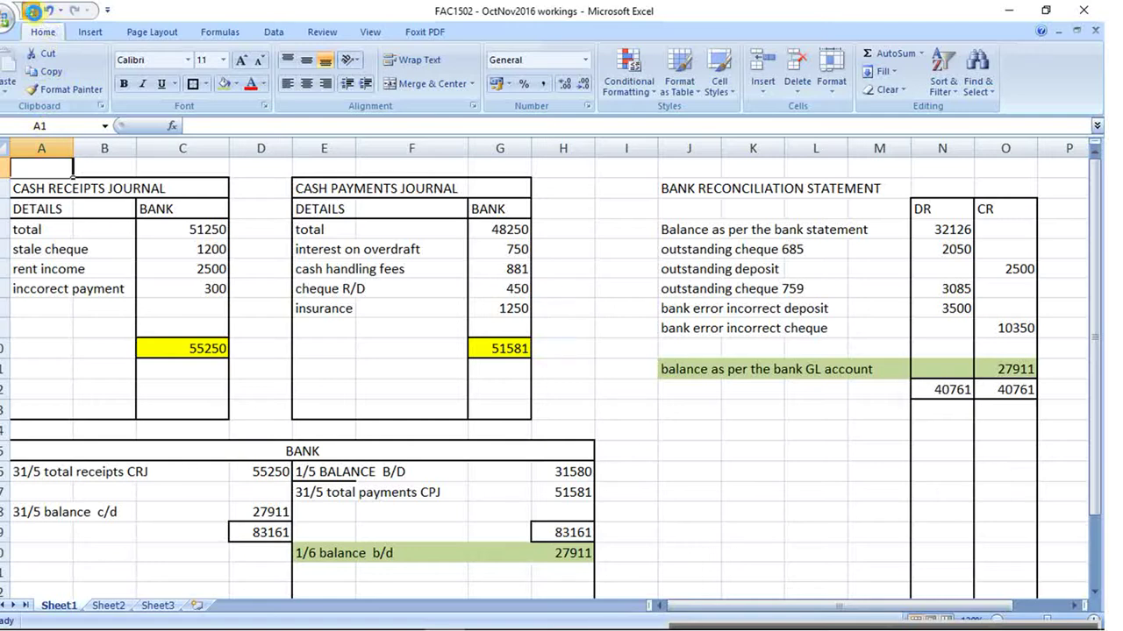